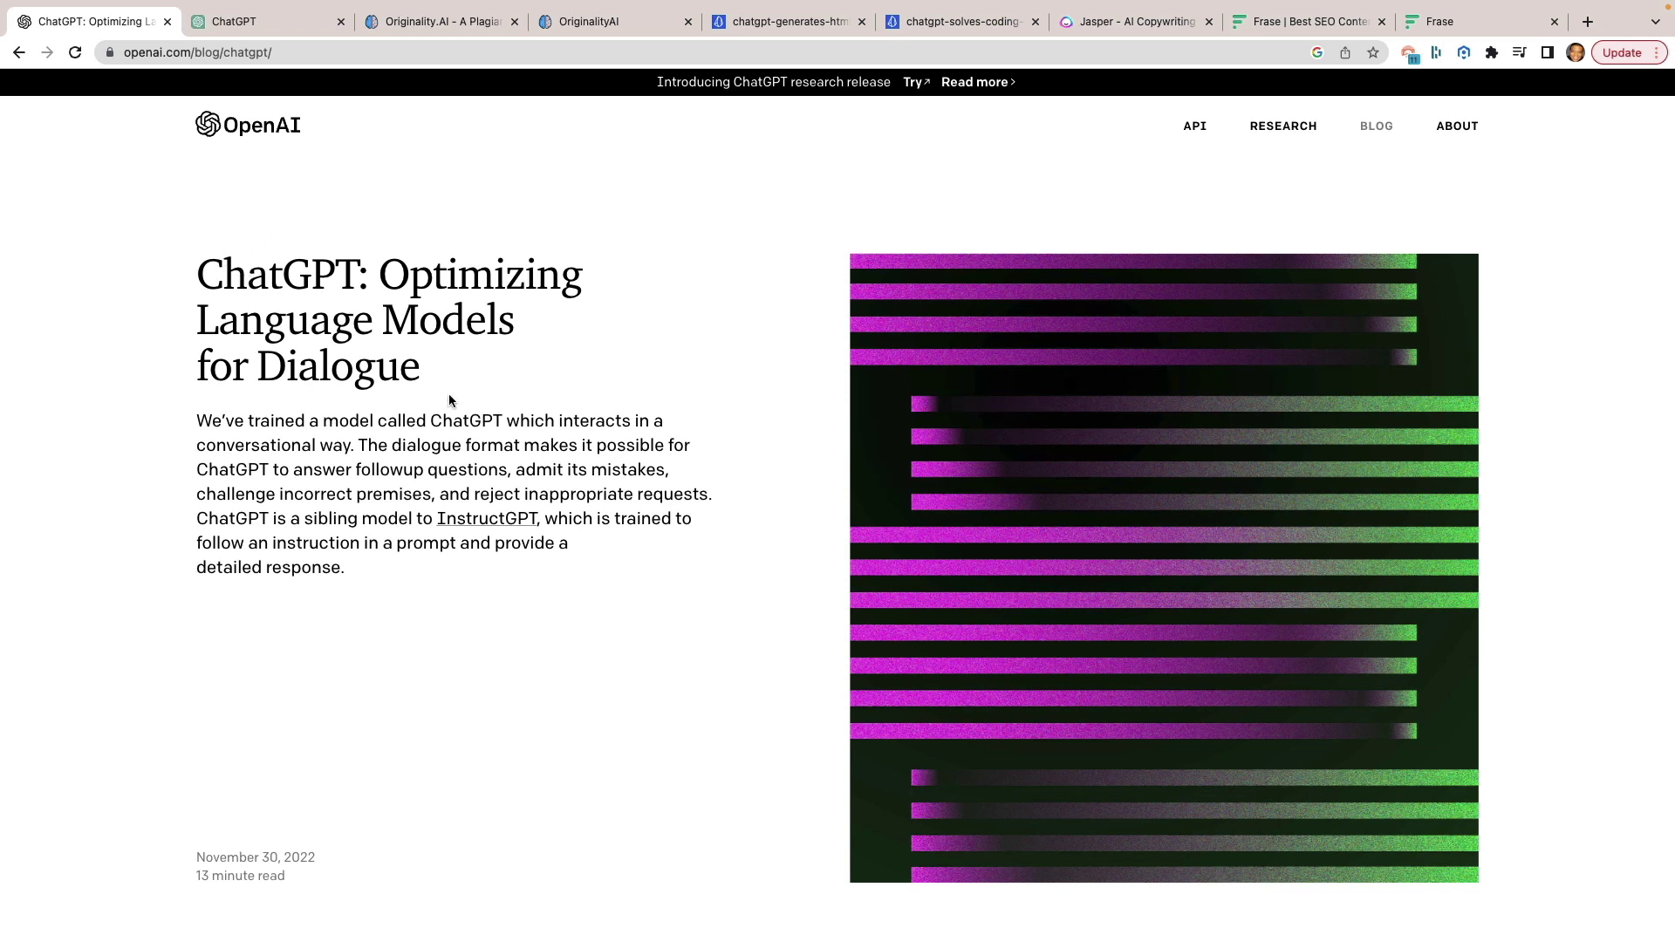
# Read through the introduction of OpenAI's ChatGPT announcement down to the Samples section
pyautogui.scroll(-1, 459, 400)
pyautogui.scroll(1, 533, 364)
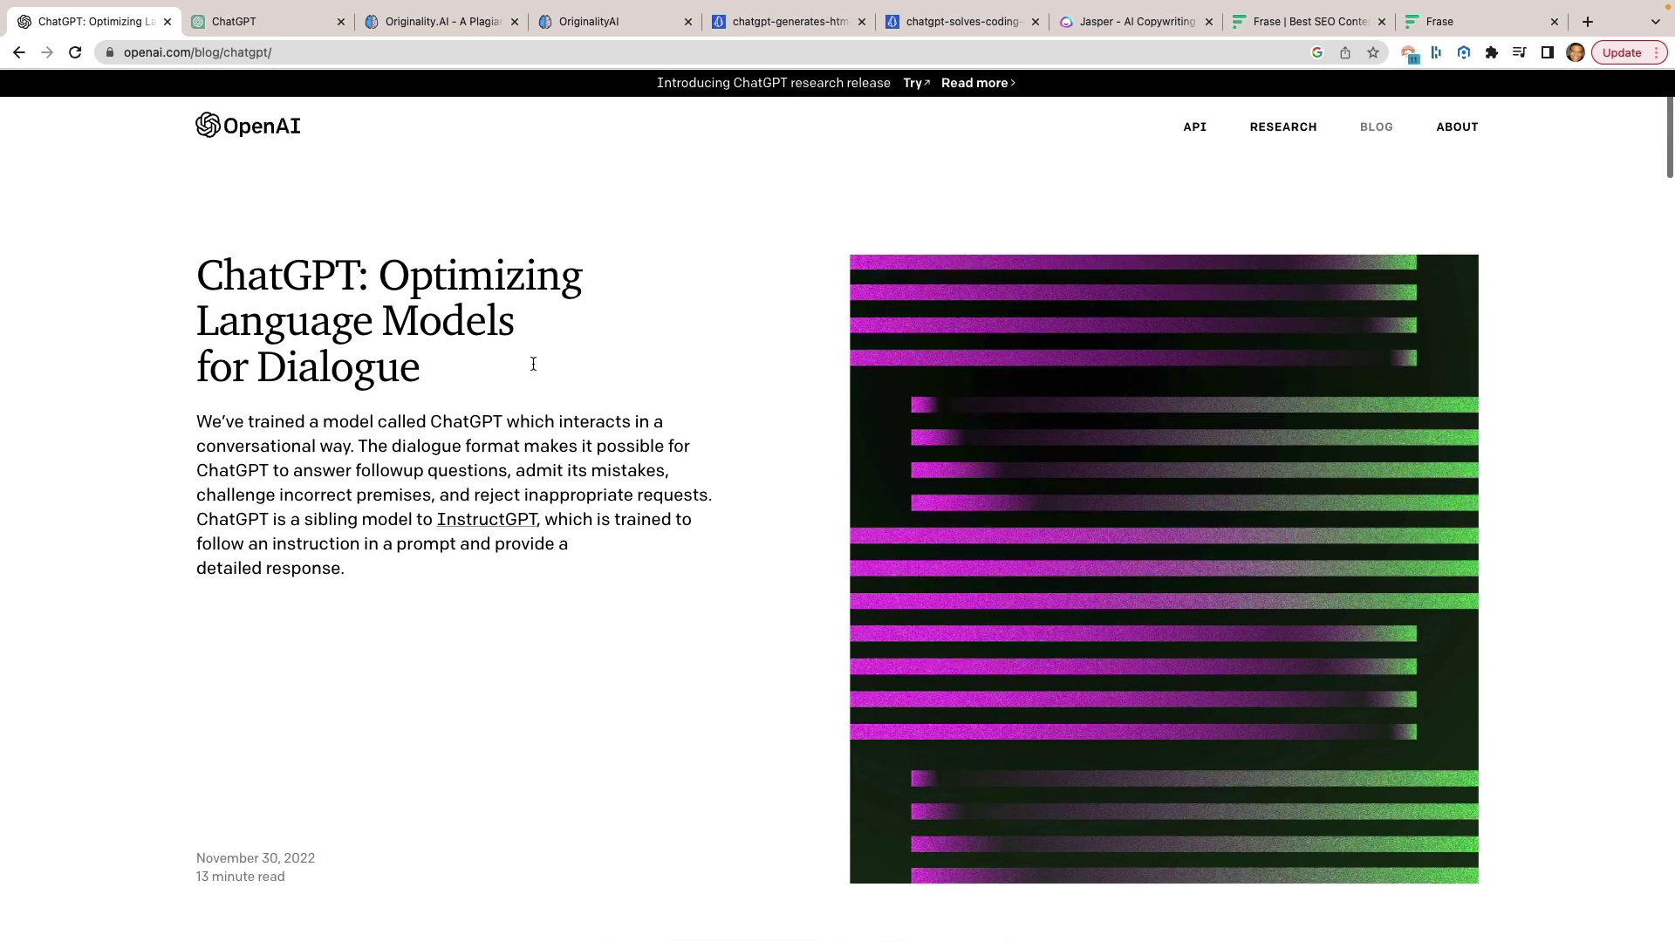
pyautogui.scroll(-4, 518, 486)
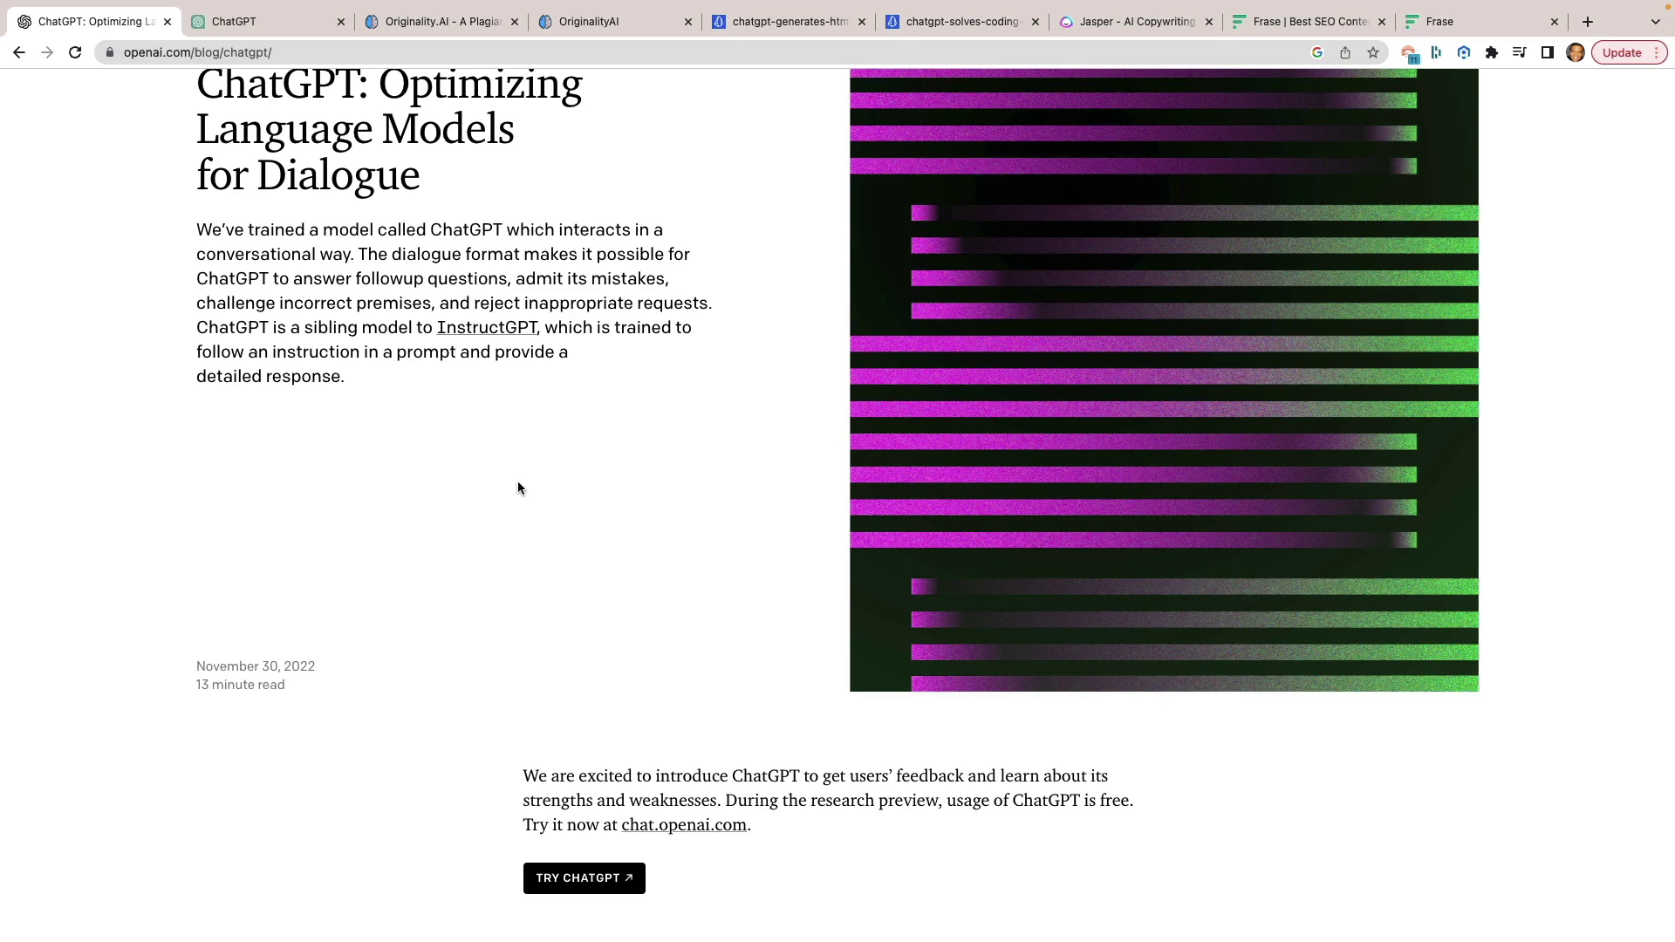
pyautogui.scroll(-2, 518, 486)
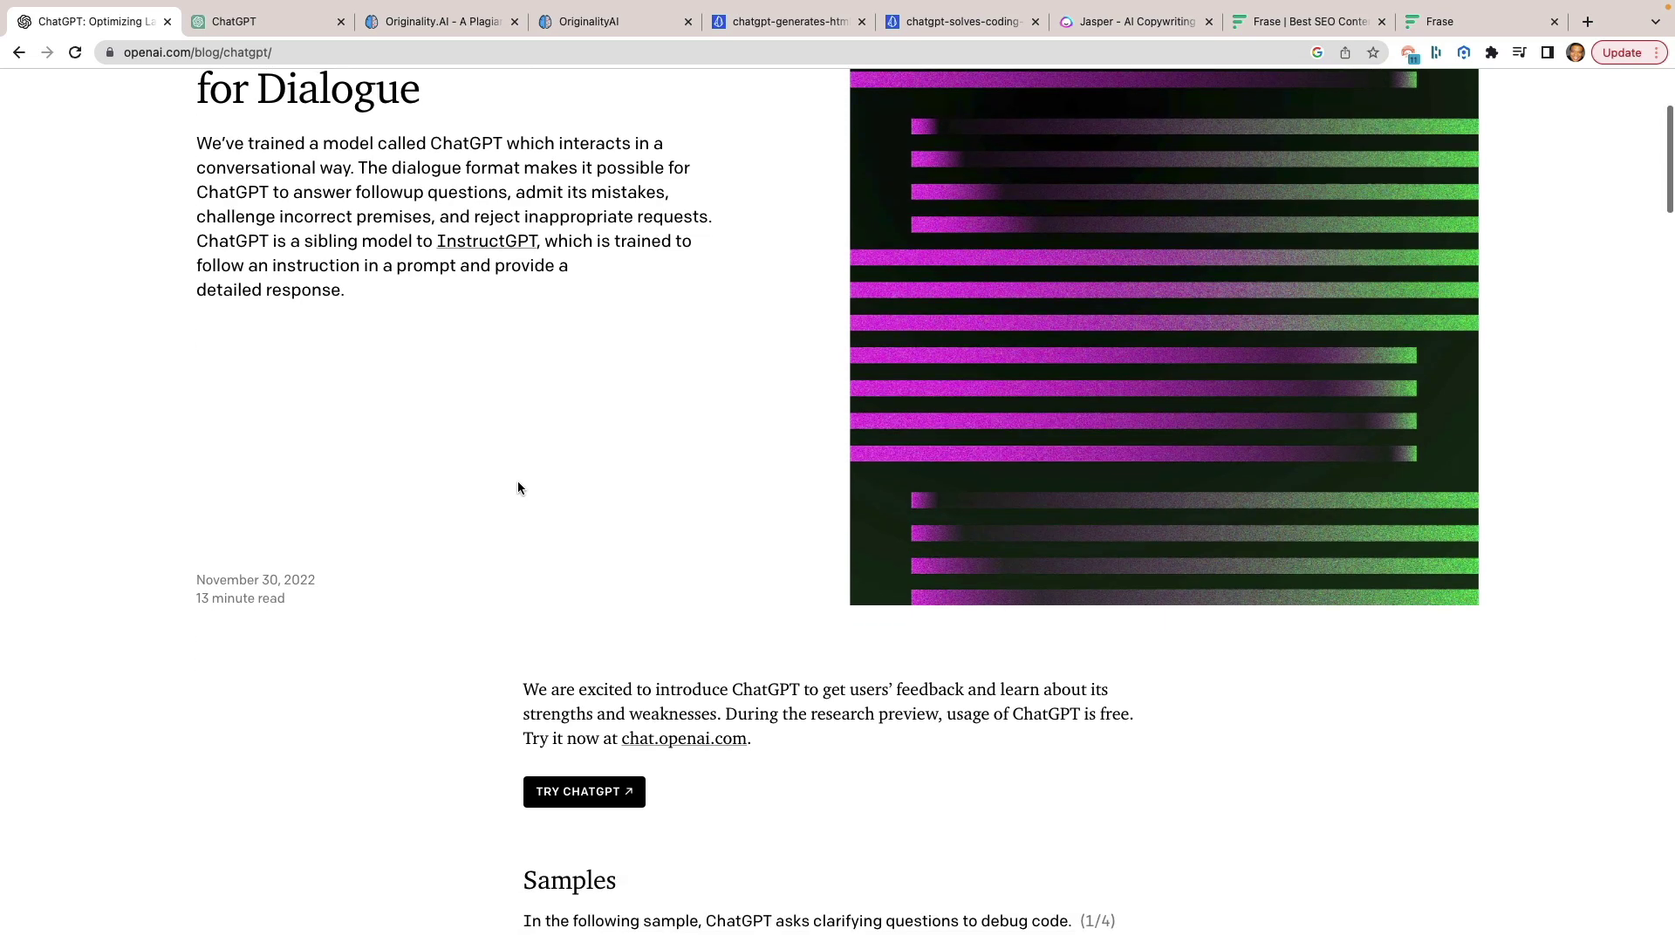
pyautogui.scroll(-1, 518, 488)
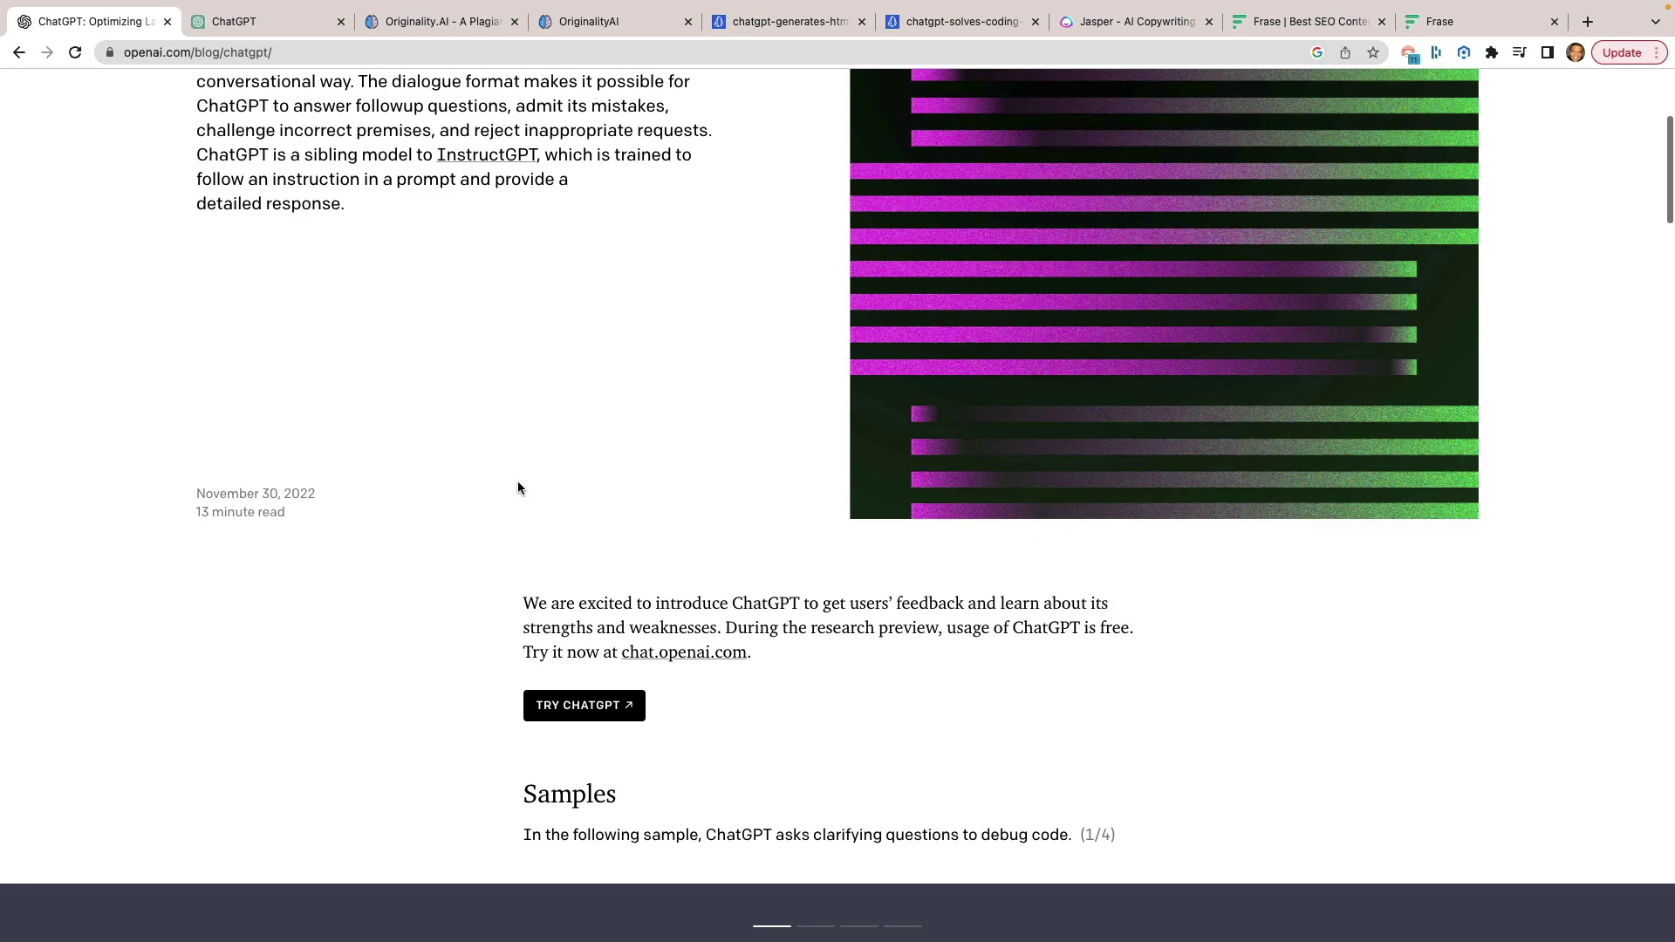
pyautogui.scroll(-1, 518, 488)
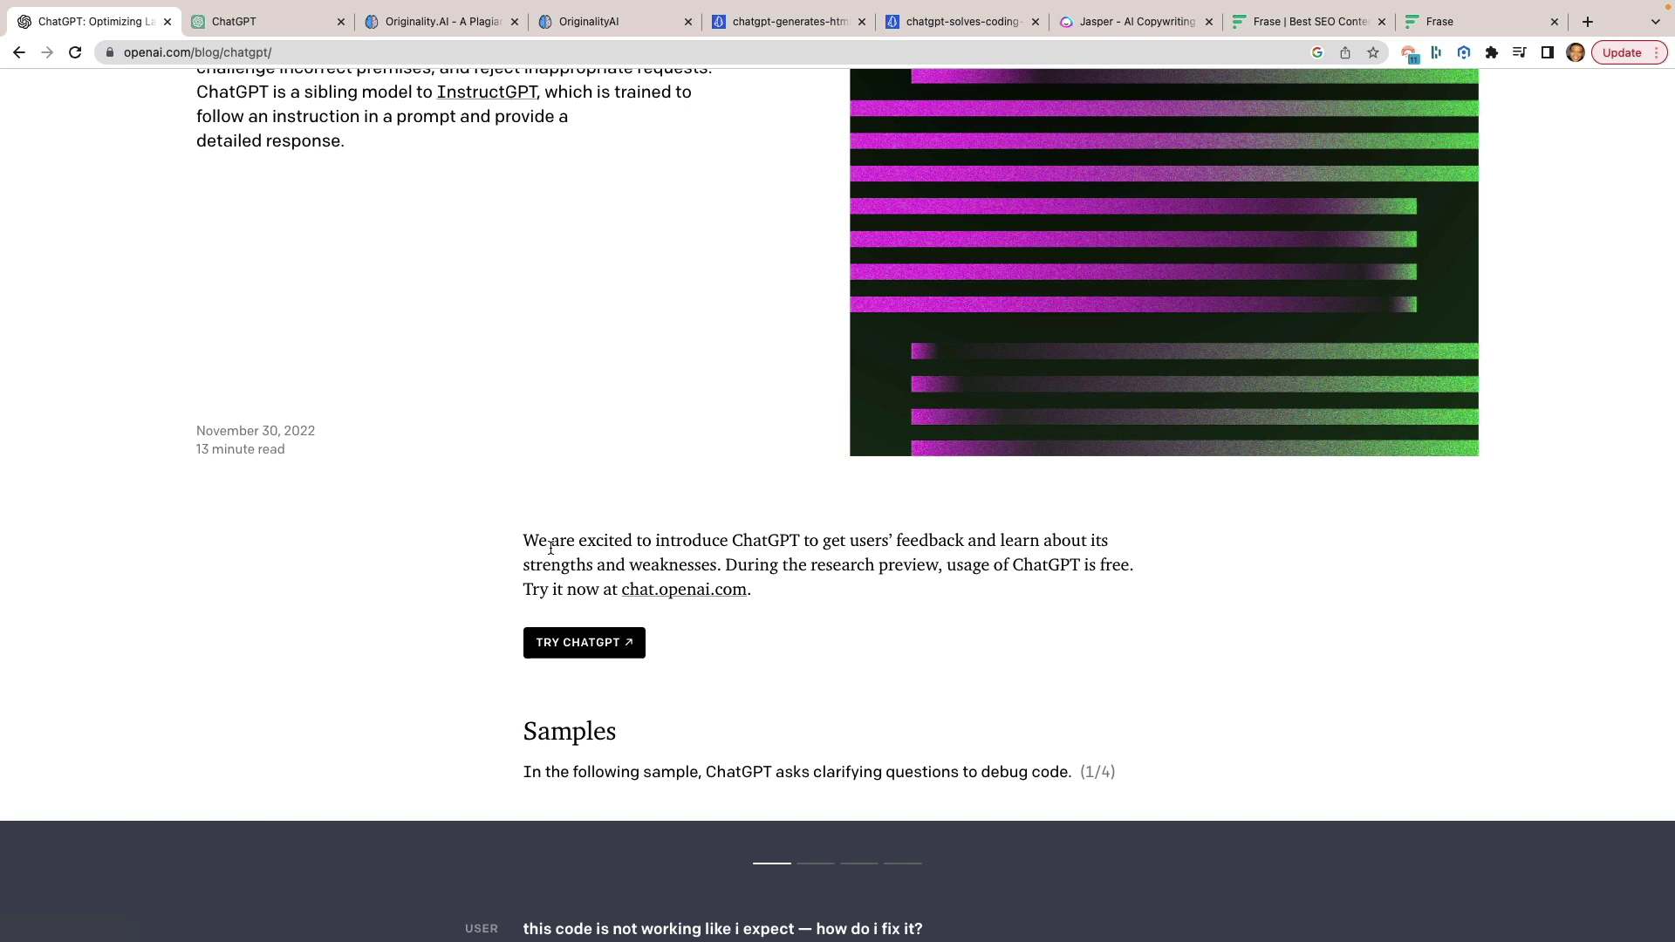
# Switch to the ChatGPT chat and submit the prompt "write me an essay about the declaration of independence"
pyautogui.click(278, 25)
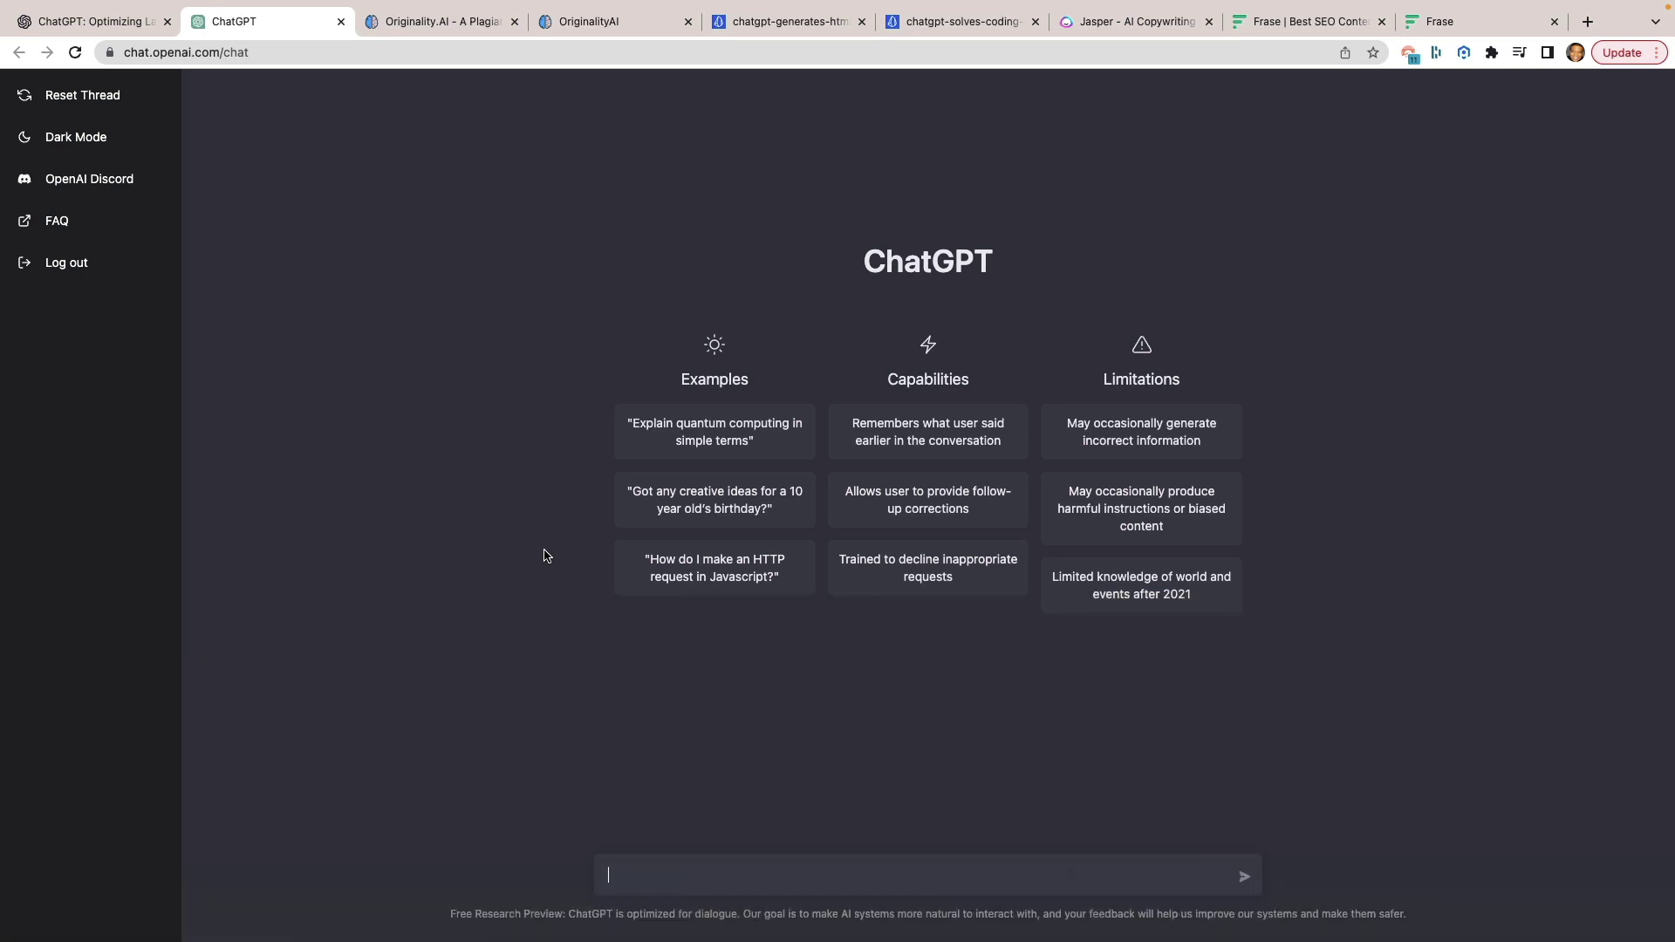
pyautogui.write('write me an essay about the dec')
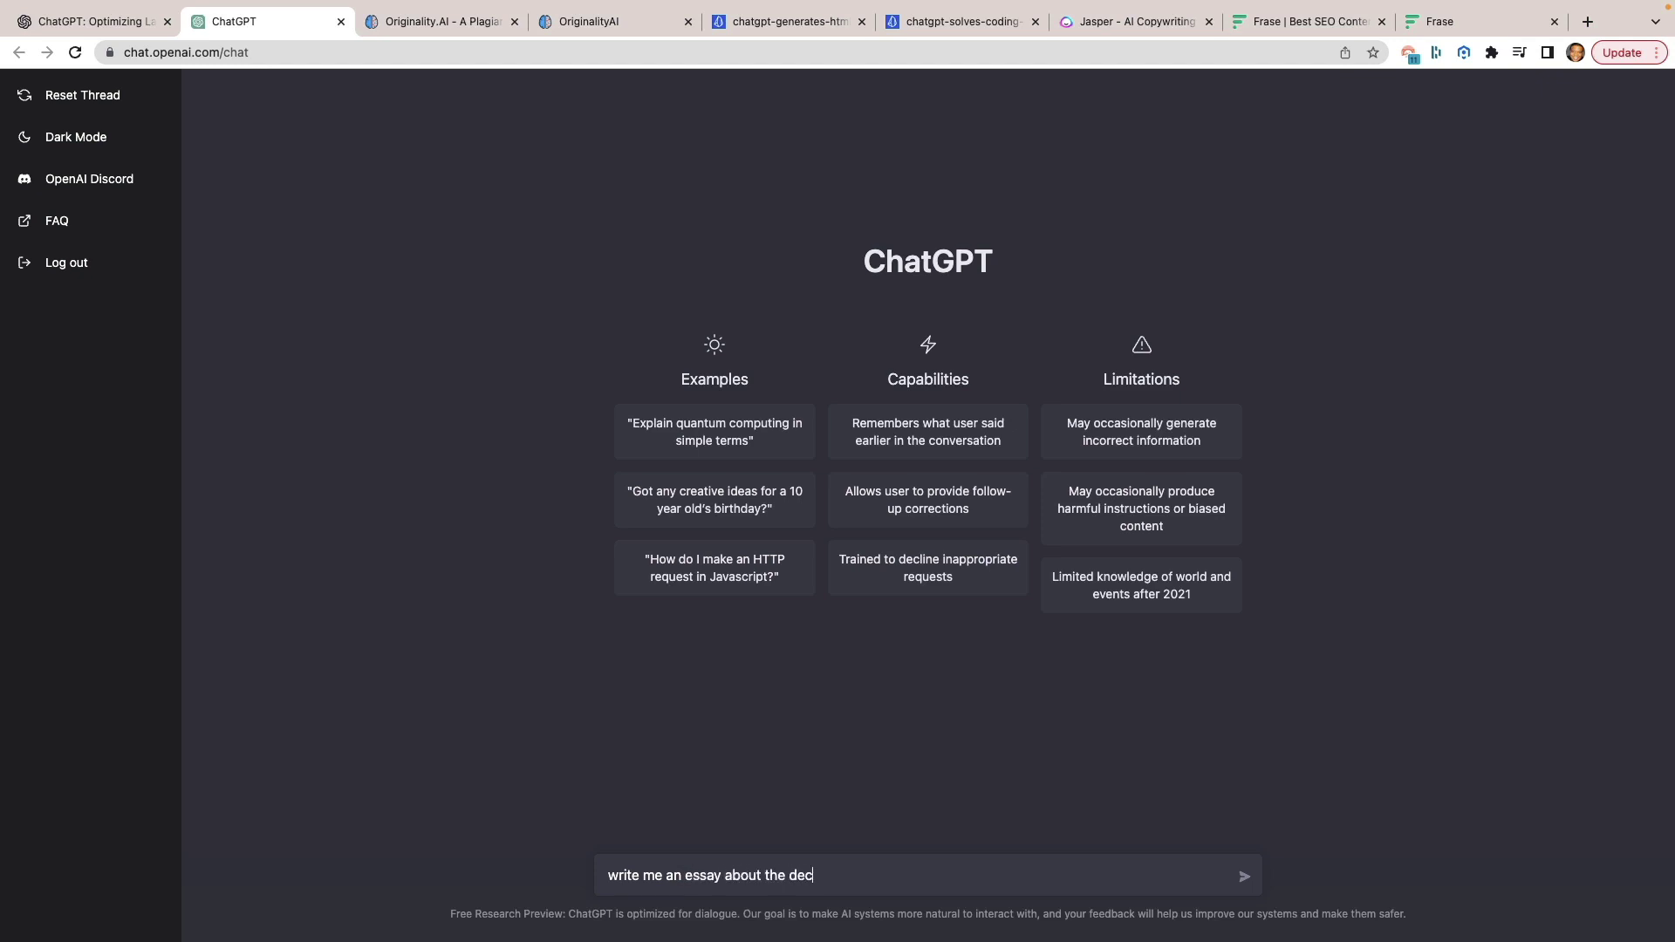
pyautogui.write('laration of independence')
pyautogui.press('Return')
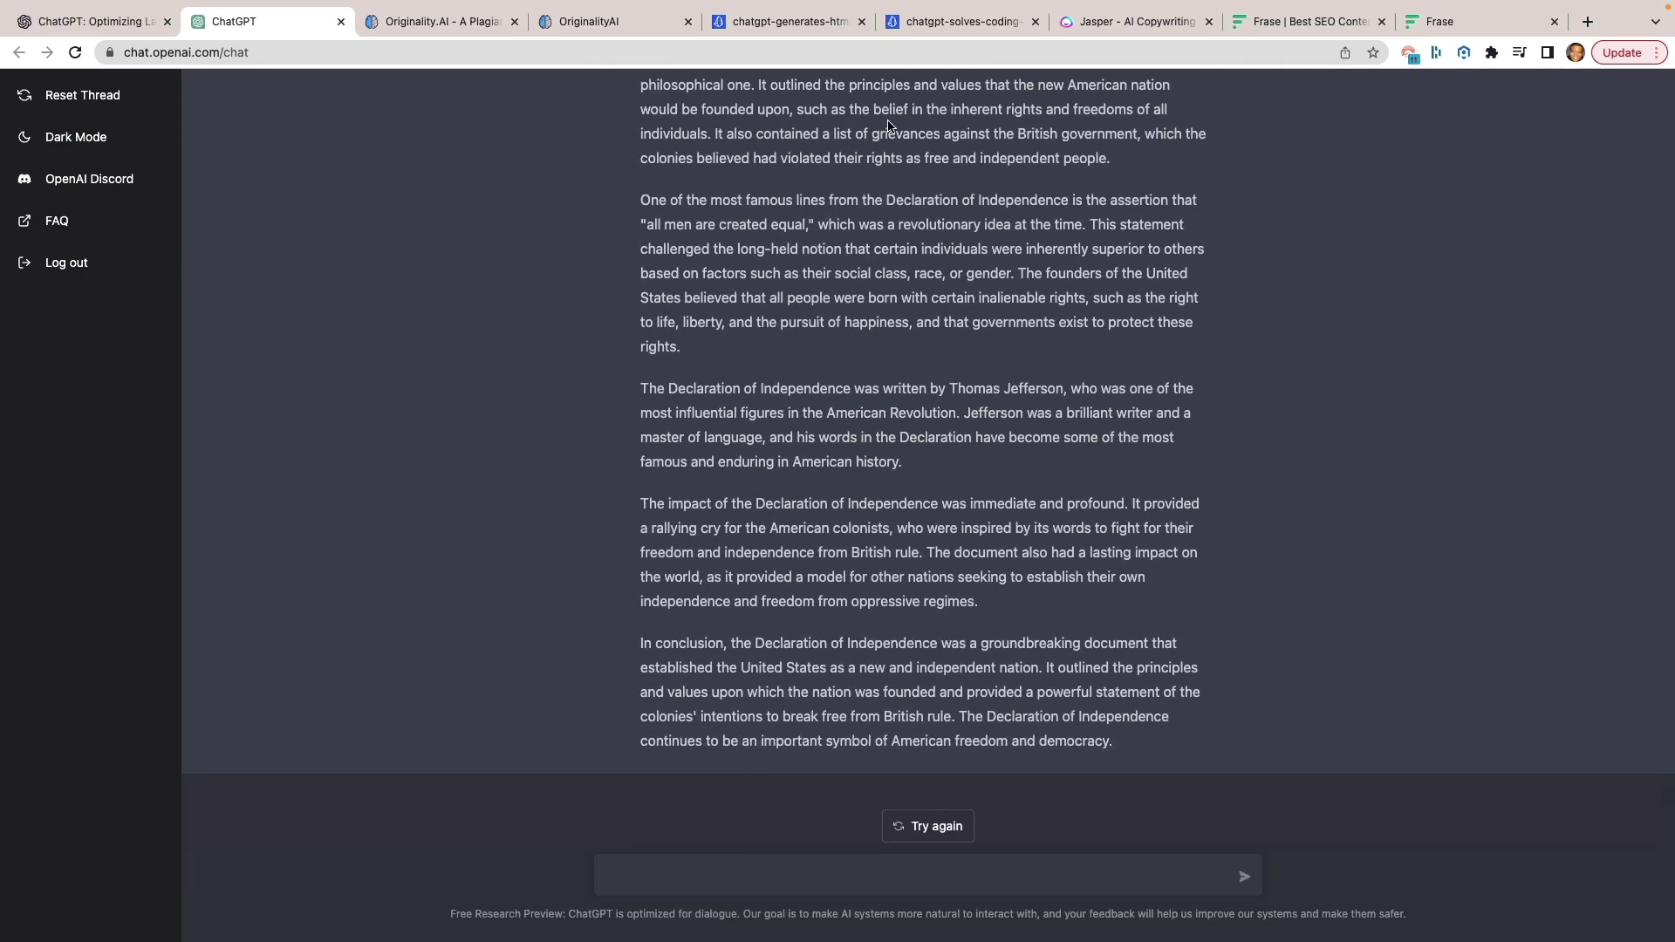
# Examine the generated Declaration of Independence essay from its opening paragraph to its conclusion
pyautogui.scroll(3, 908, 493)
pyautogui.scroll(-1, 910, 490)
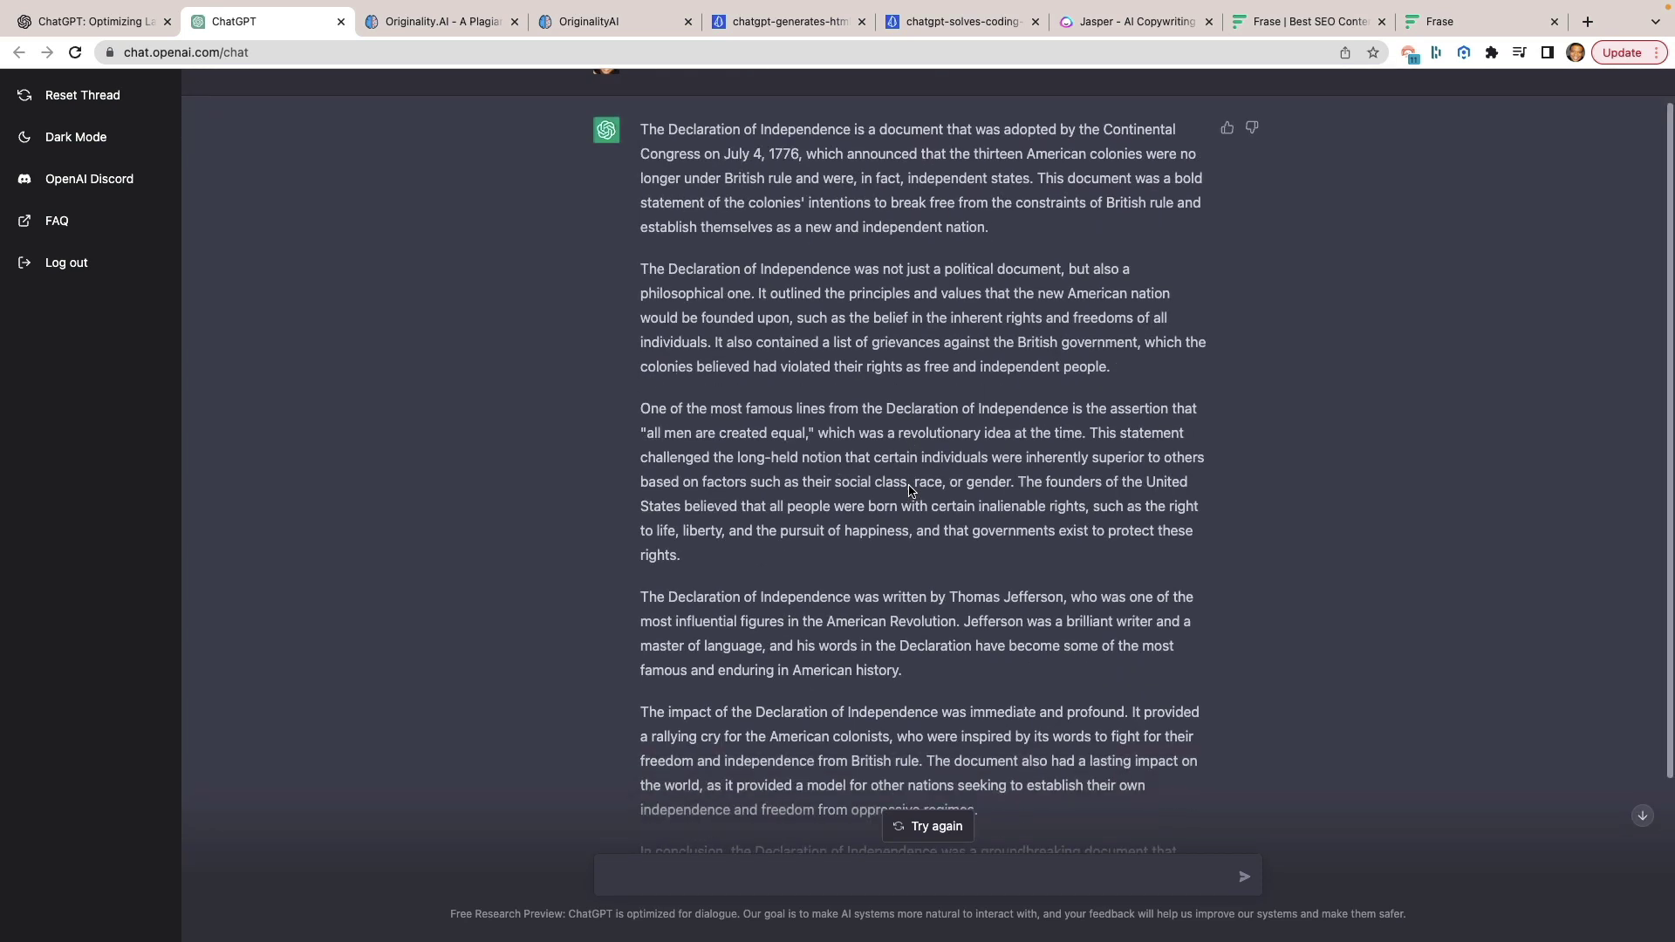
pyautogui.scroll(-1, 883, 400)
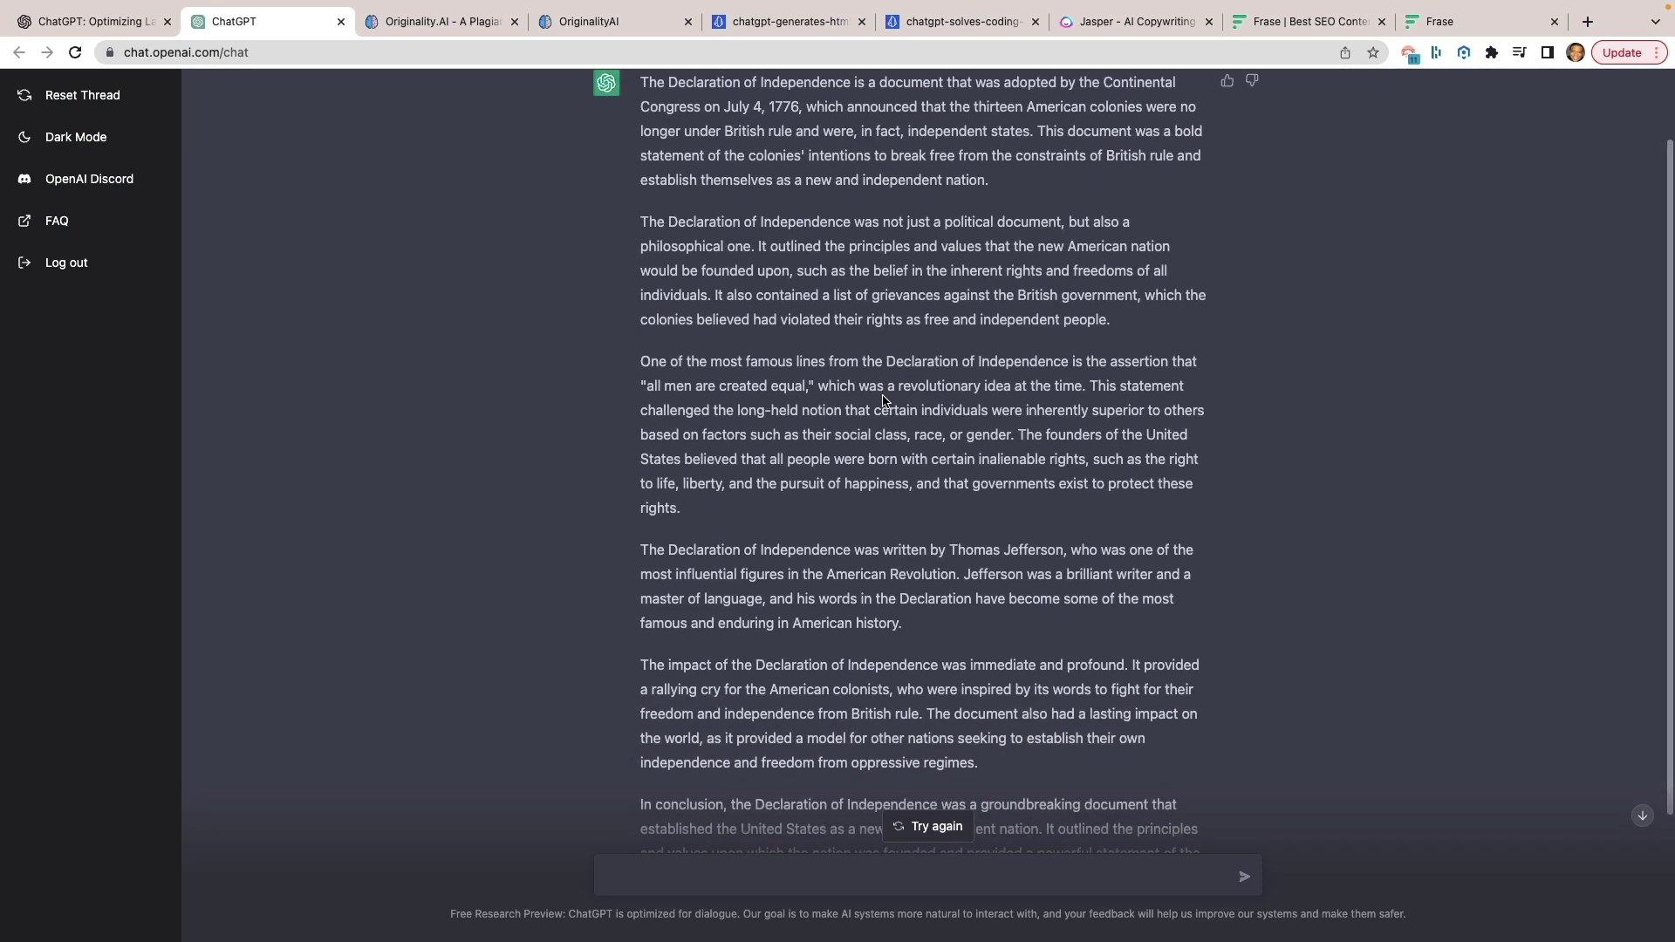
pyautogui.scroll(-3, 883, 400)
pyautogui.scroll(5, 881, 484)
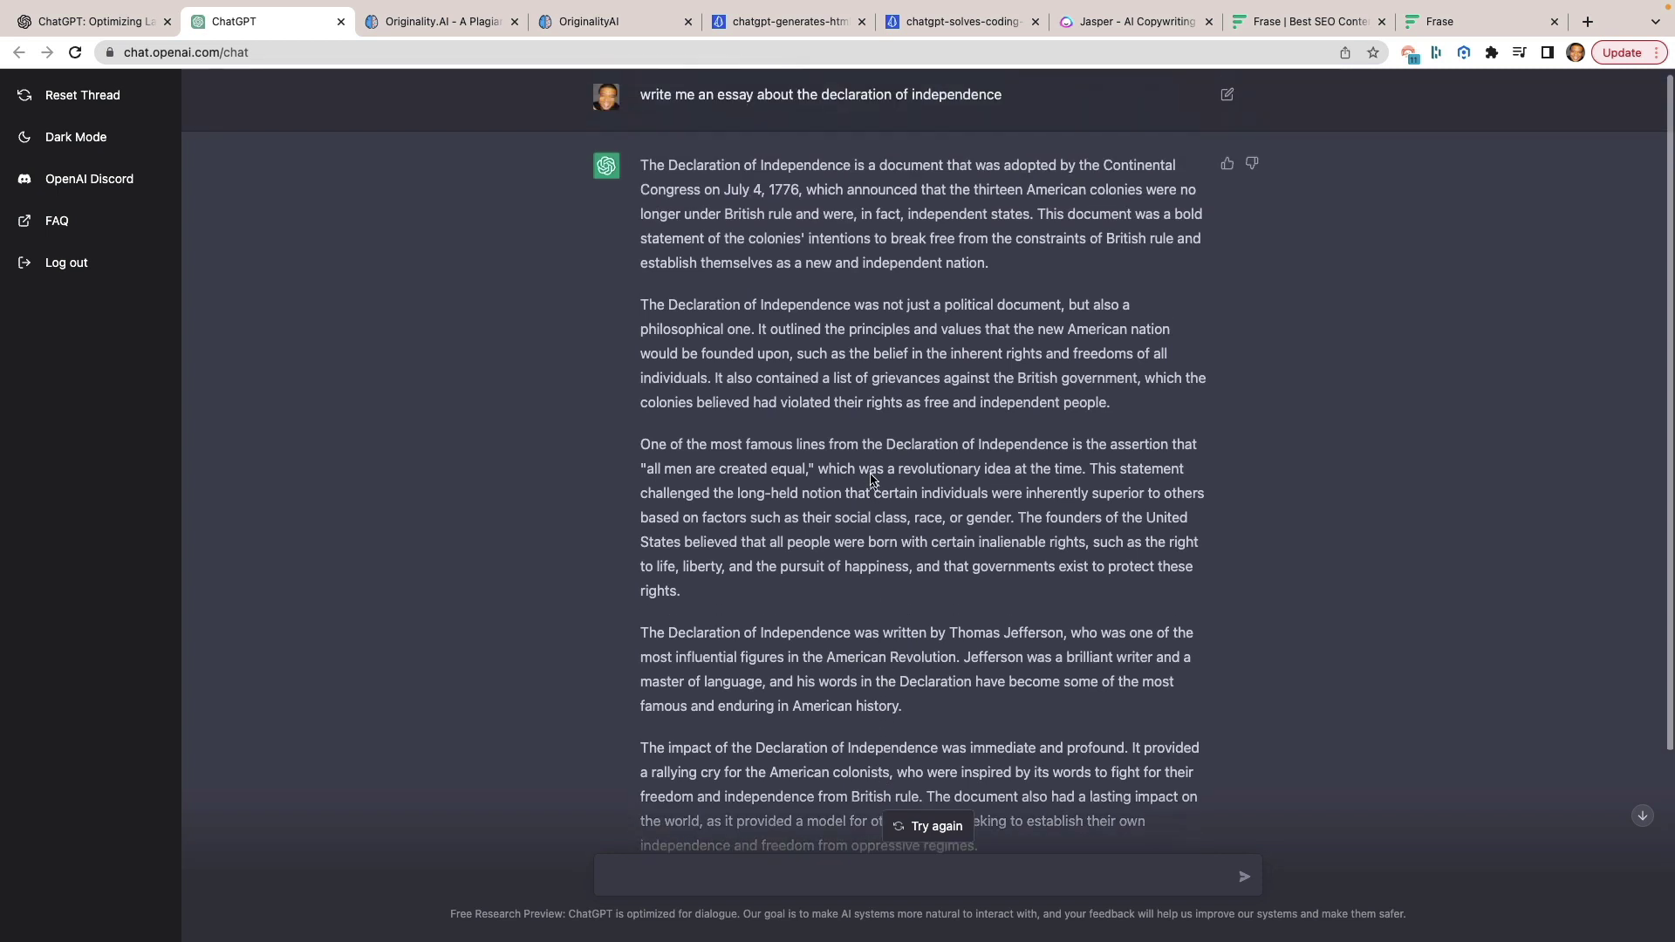
pyautogui.scroll(-1, 859, 315)
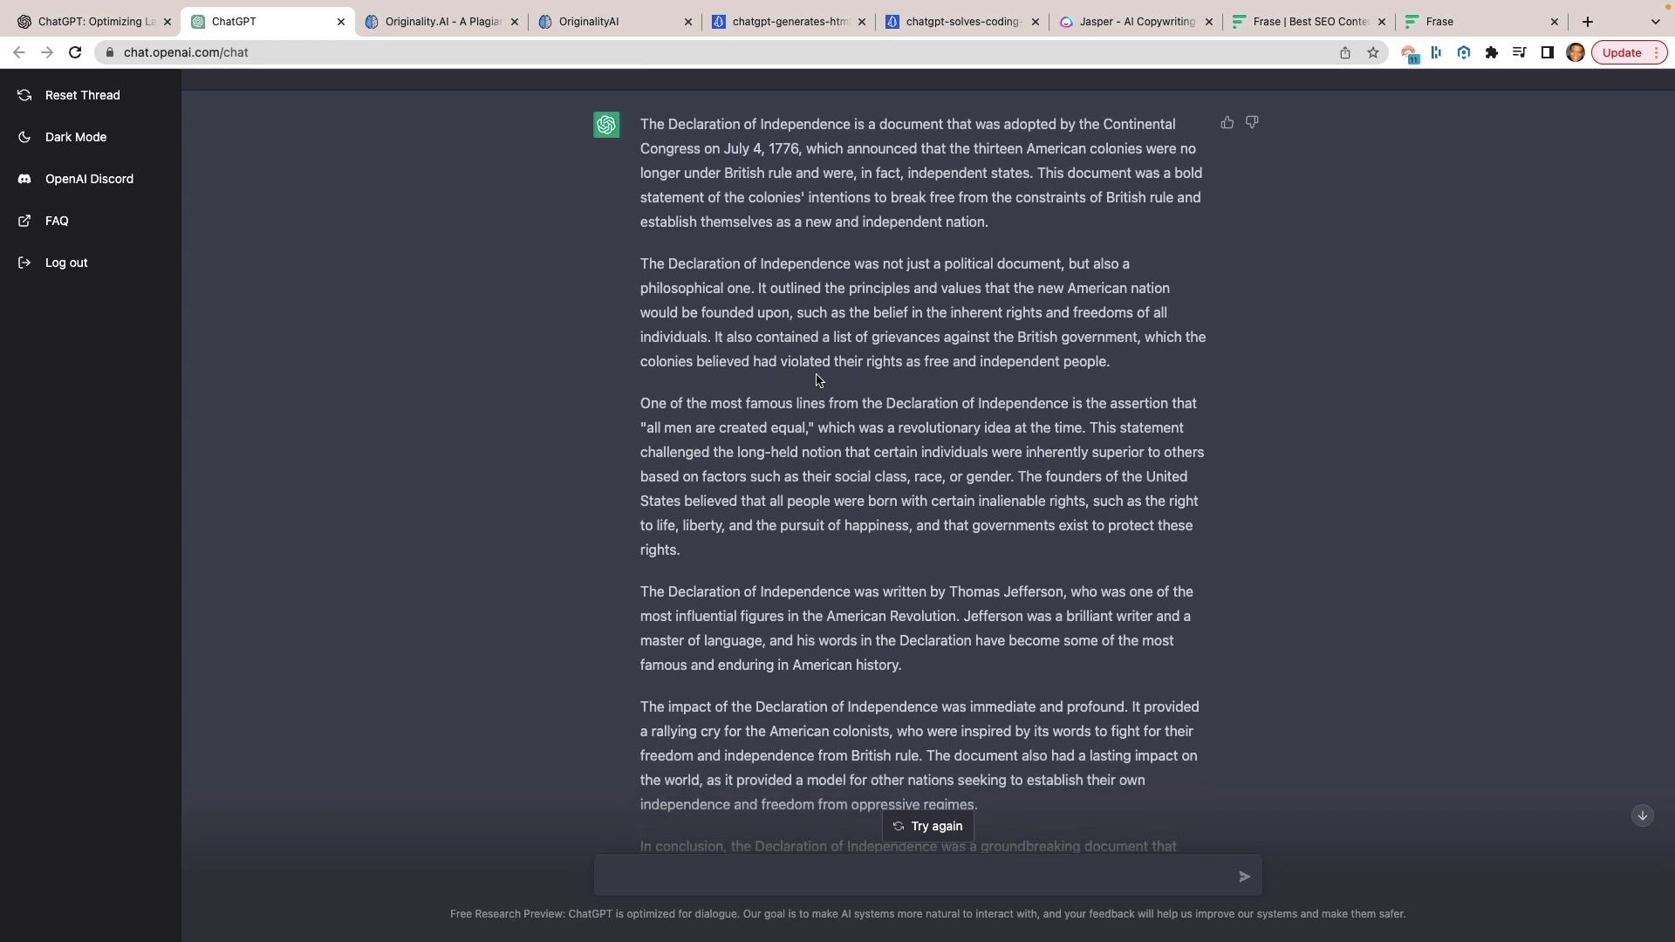
pyautogui.scroll(1, 798, 327)
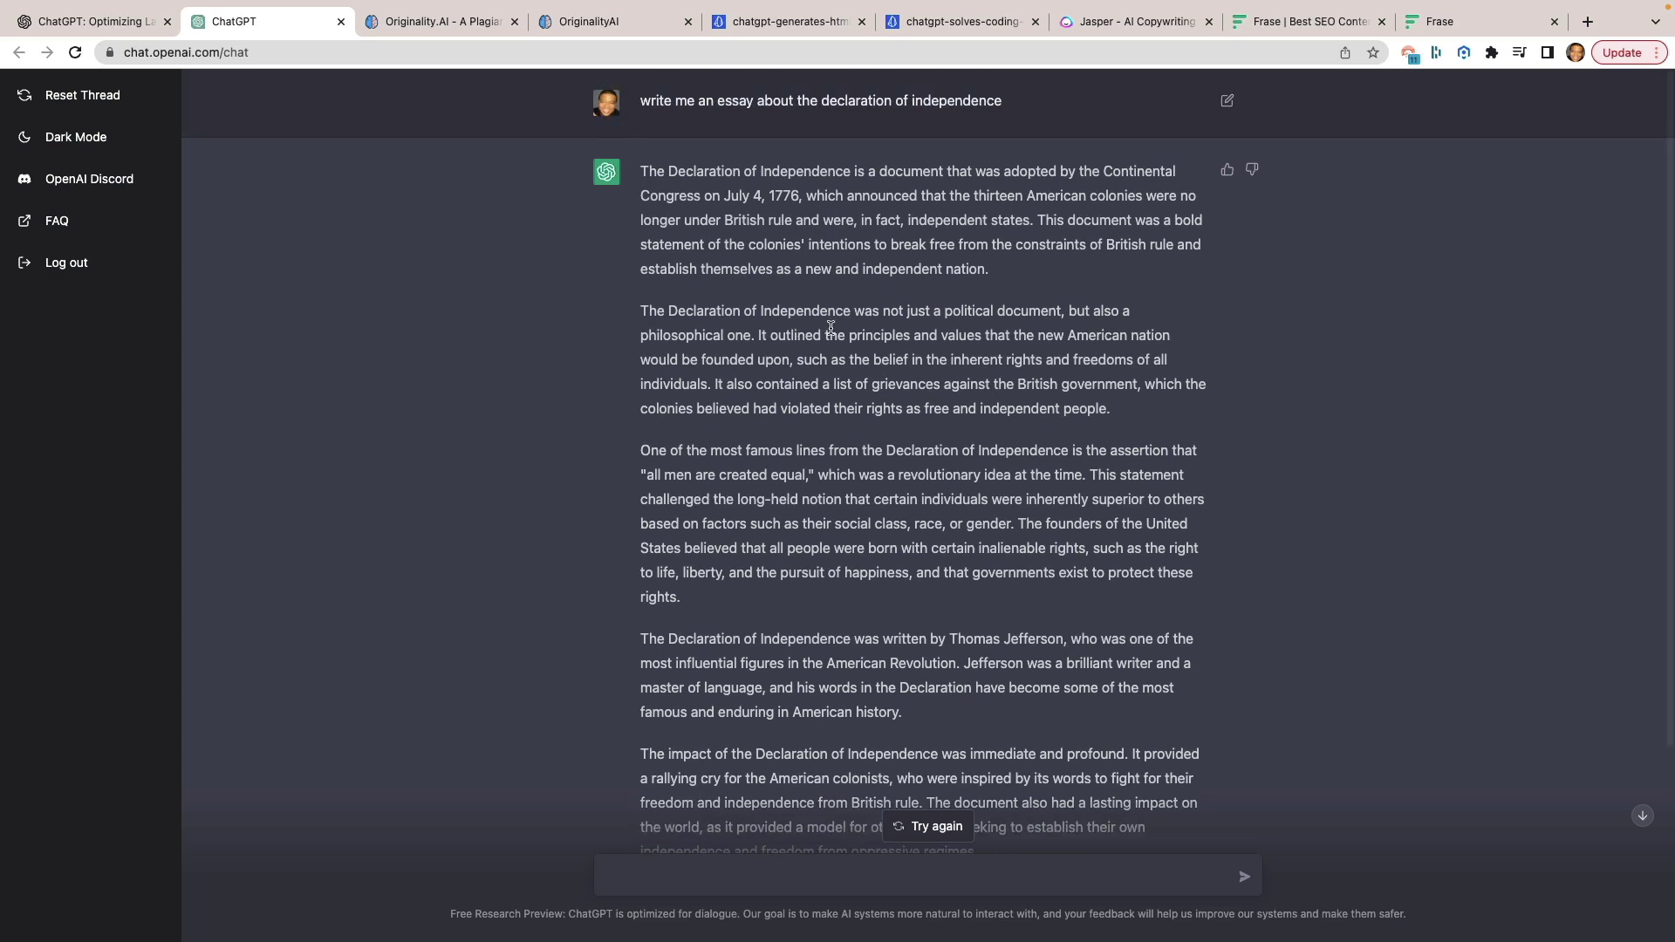
pyautogui.scroll(5, 823, 275)
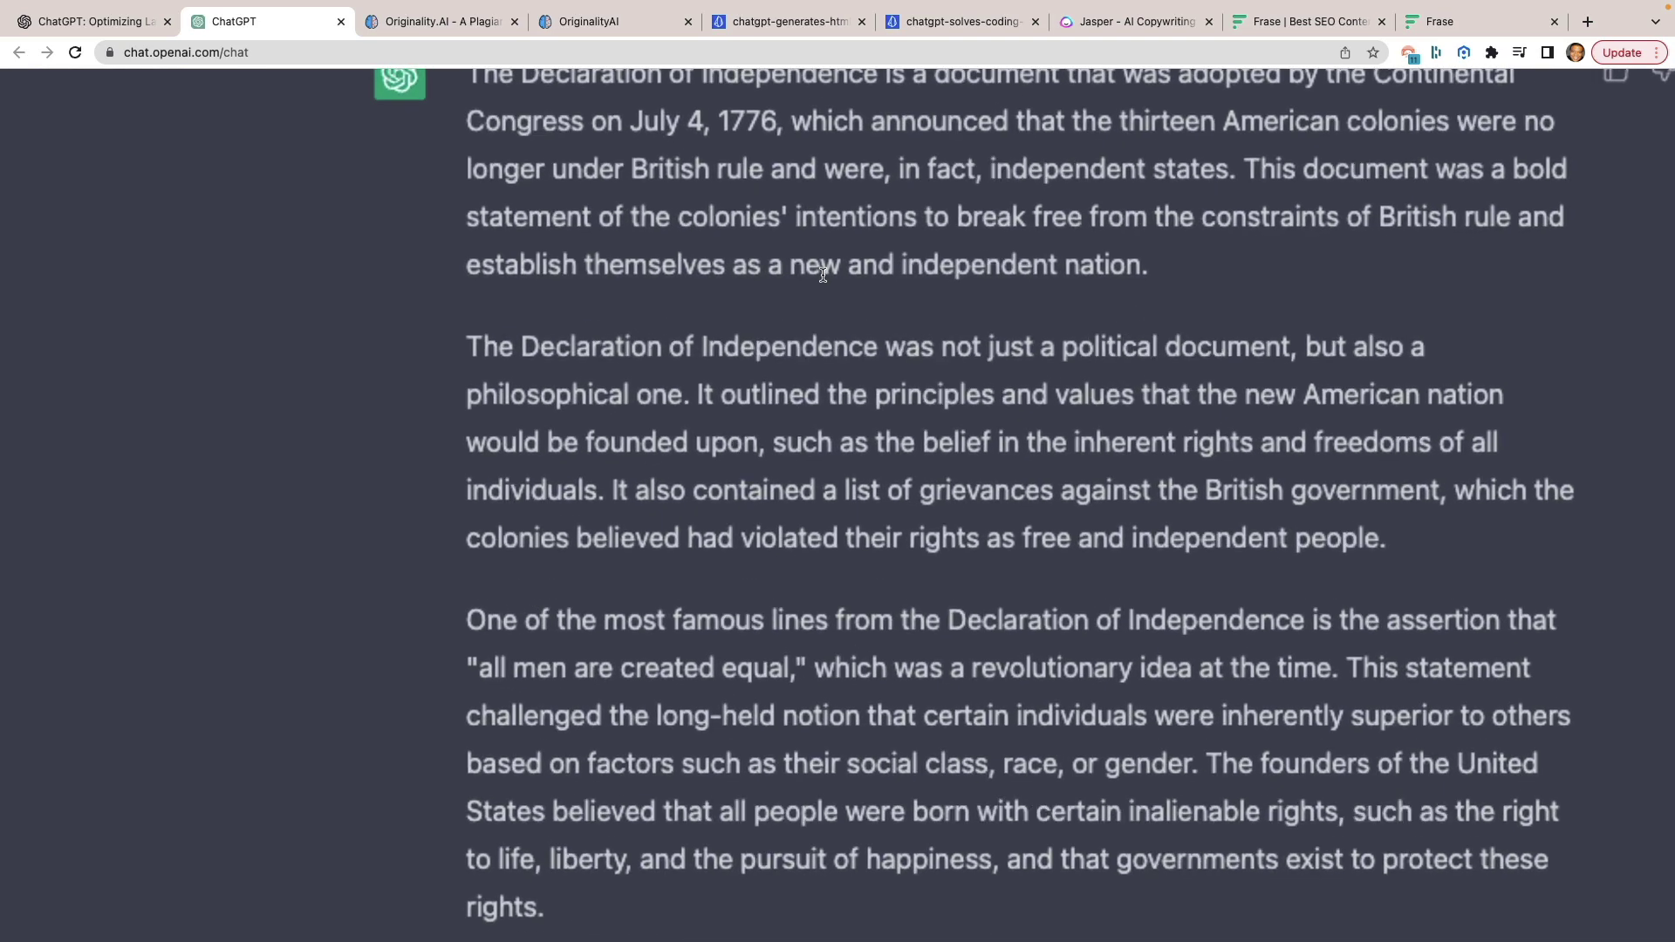
pyautogui.scroll(1, 823, 275)
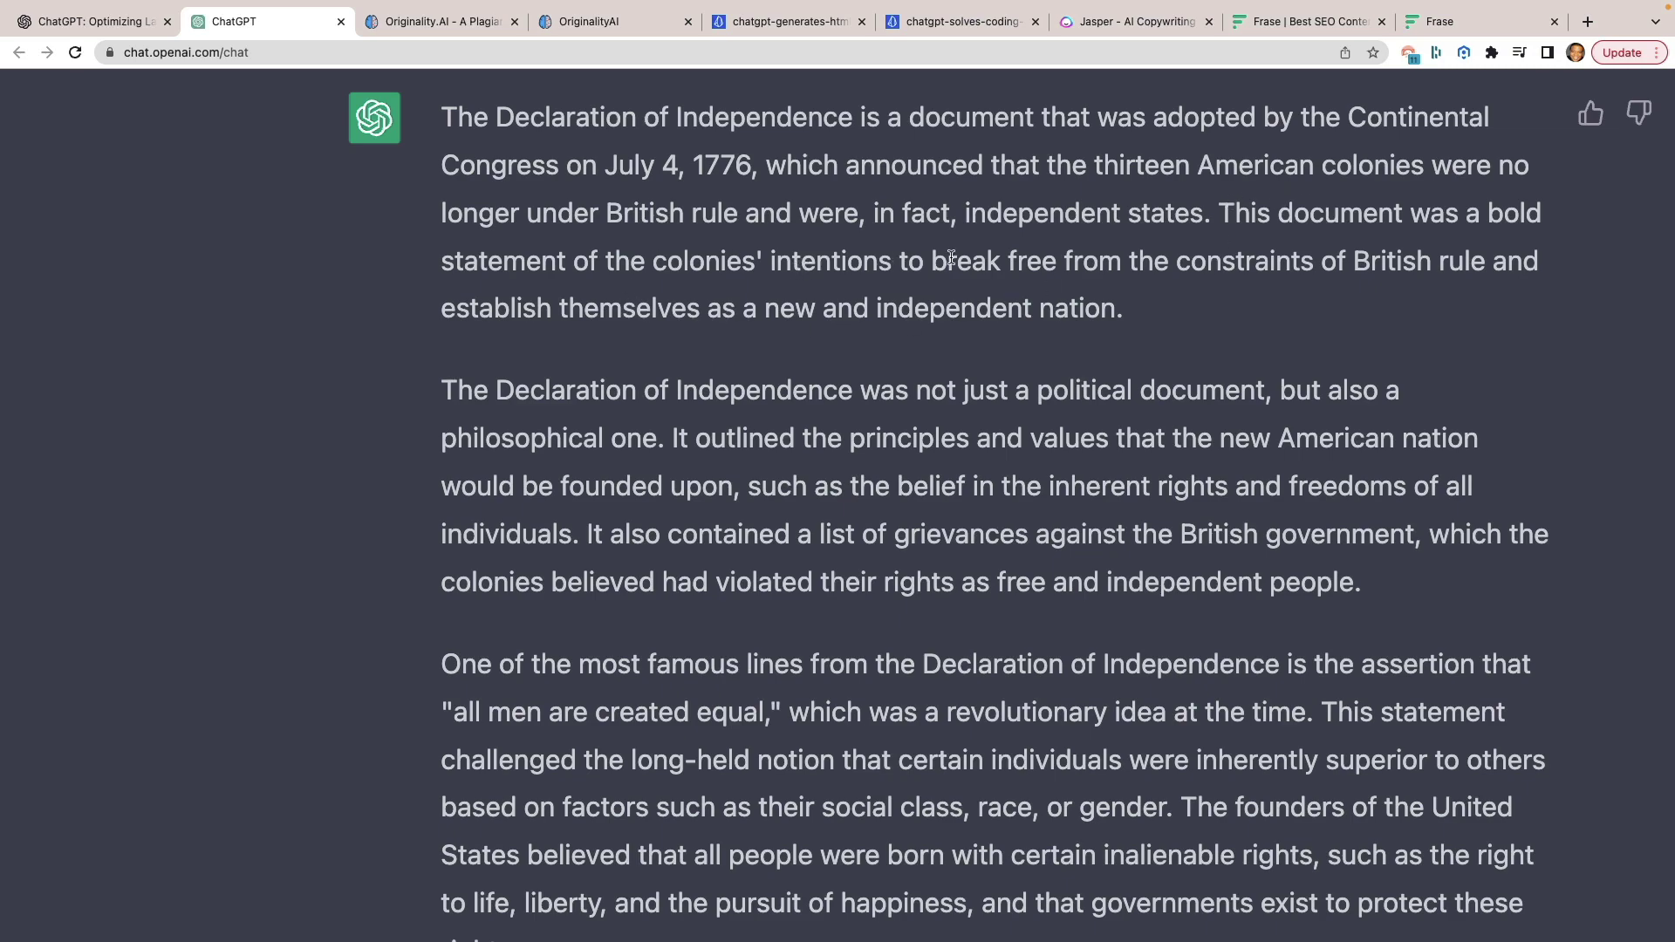
pyautogui.scroll(-1, 1246, 375)
pyautogui.scroll(2, 1247, 375)
pyautogui.scroll(-6, 1246, 375)
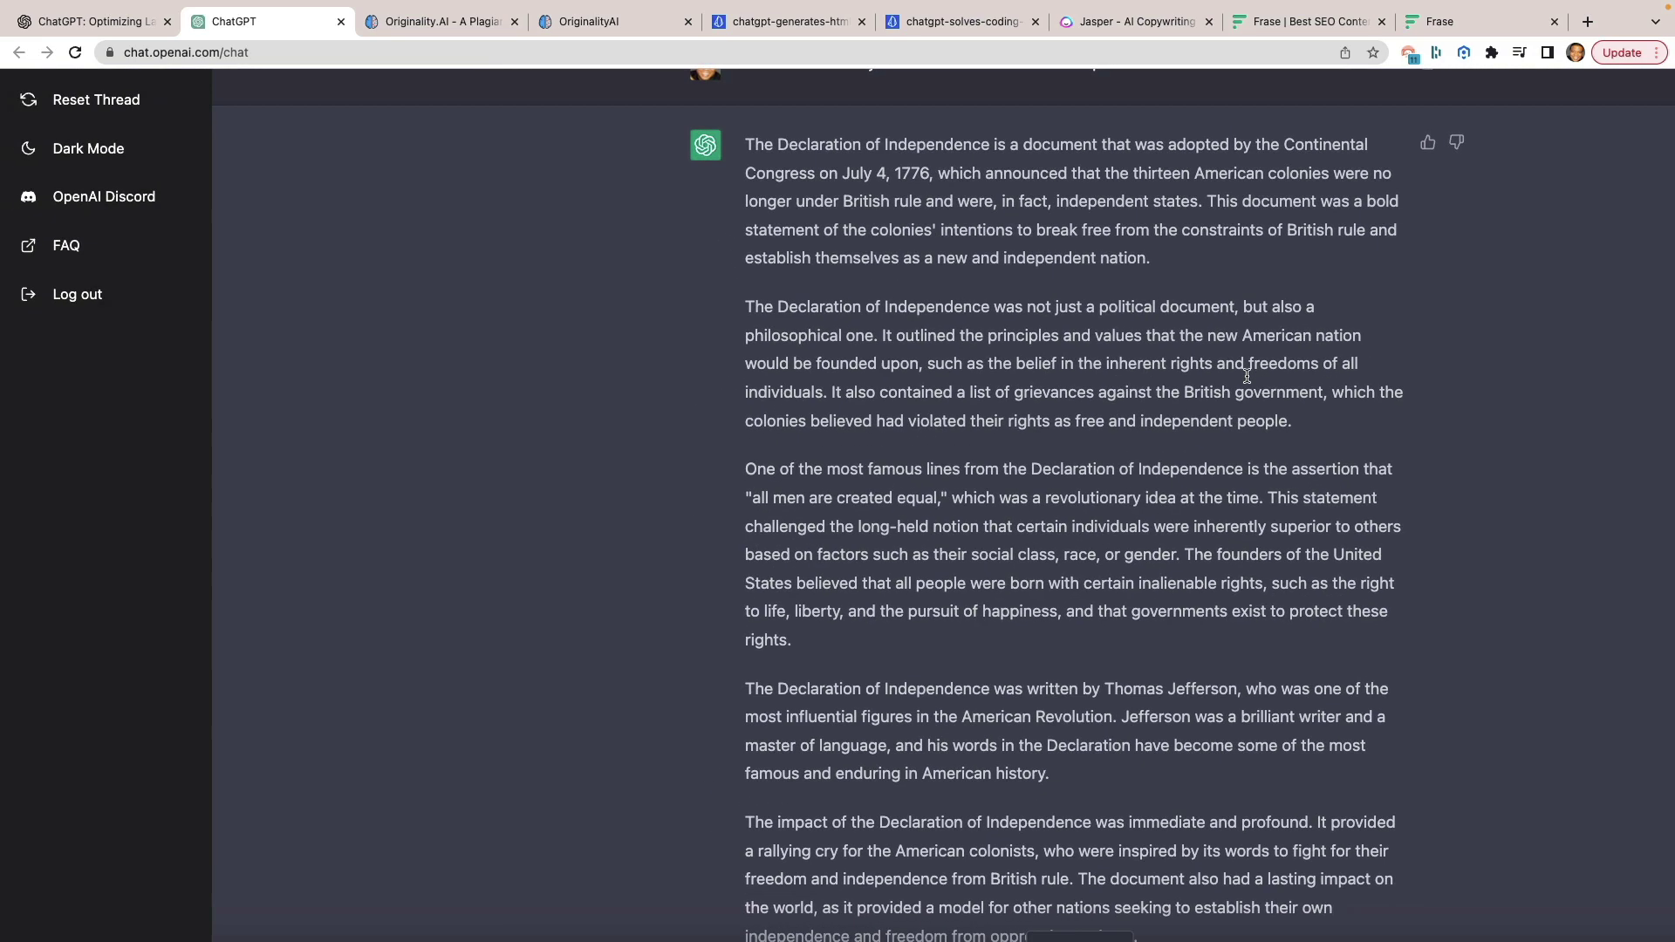
pyautogui.scroll(-1, 1247, 375)
pyautogui.press('super+minus')
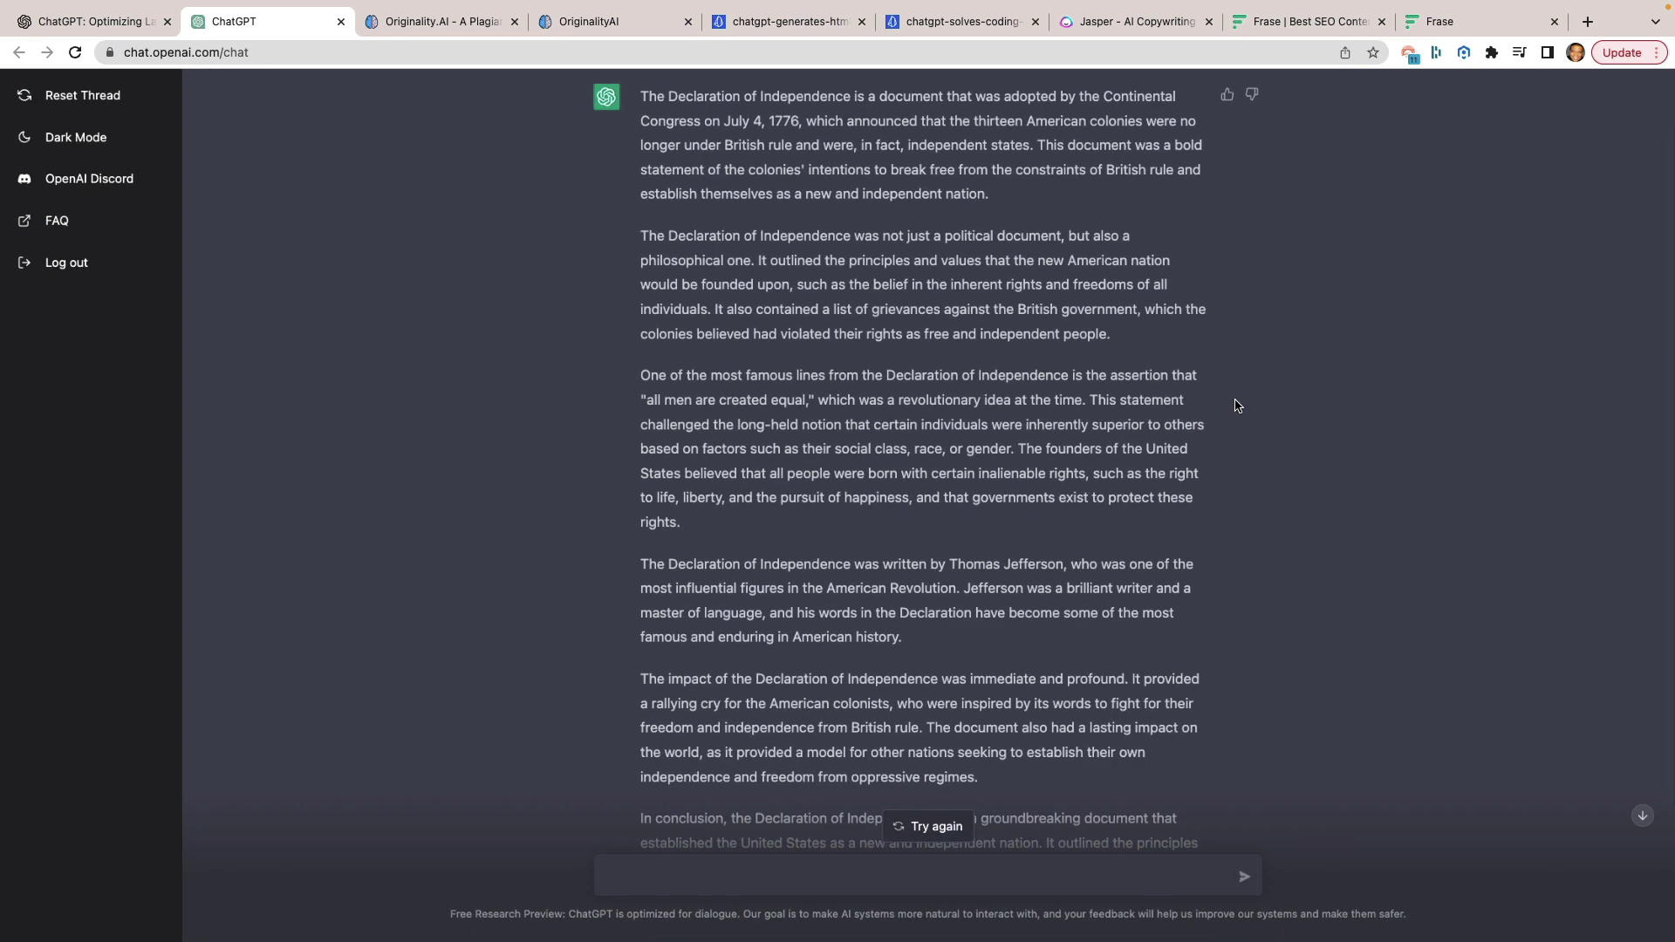
pyautogui.scroll(-3, 912, 545)
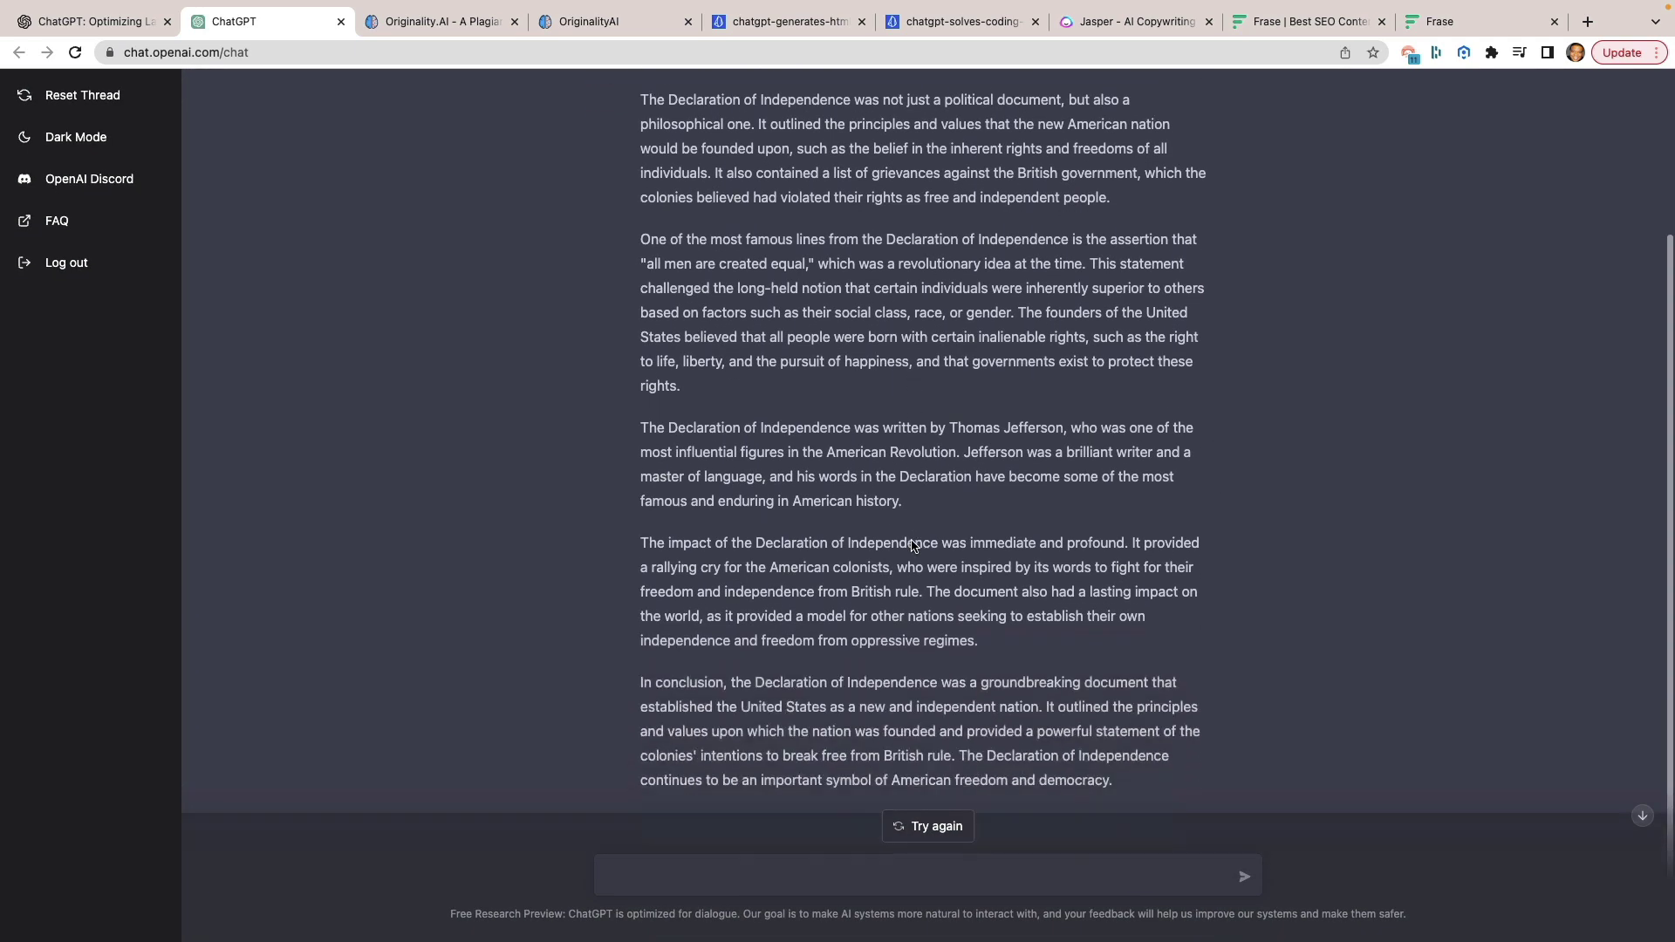
# Submit the follow-up prompt "do the same for the louisiana purchase" in the same conversation
pyautogui.scroll(1, 911, 544)
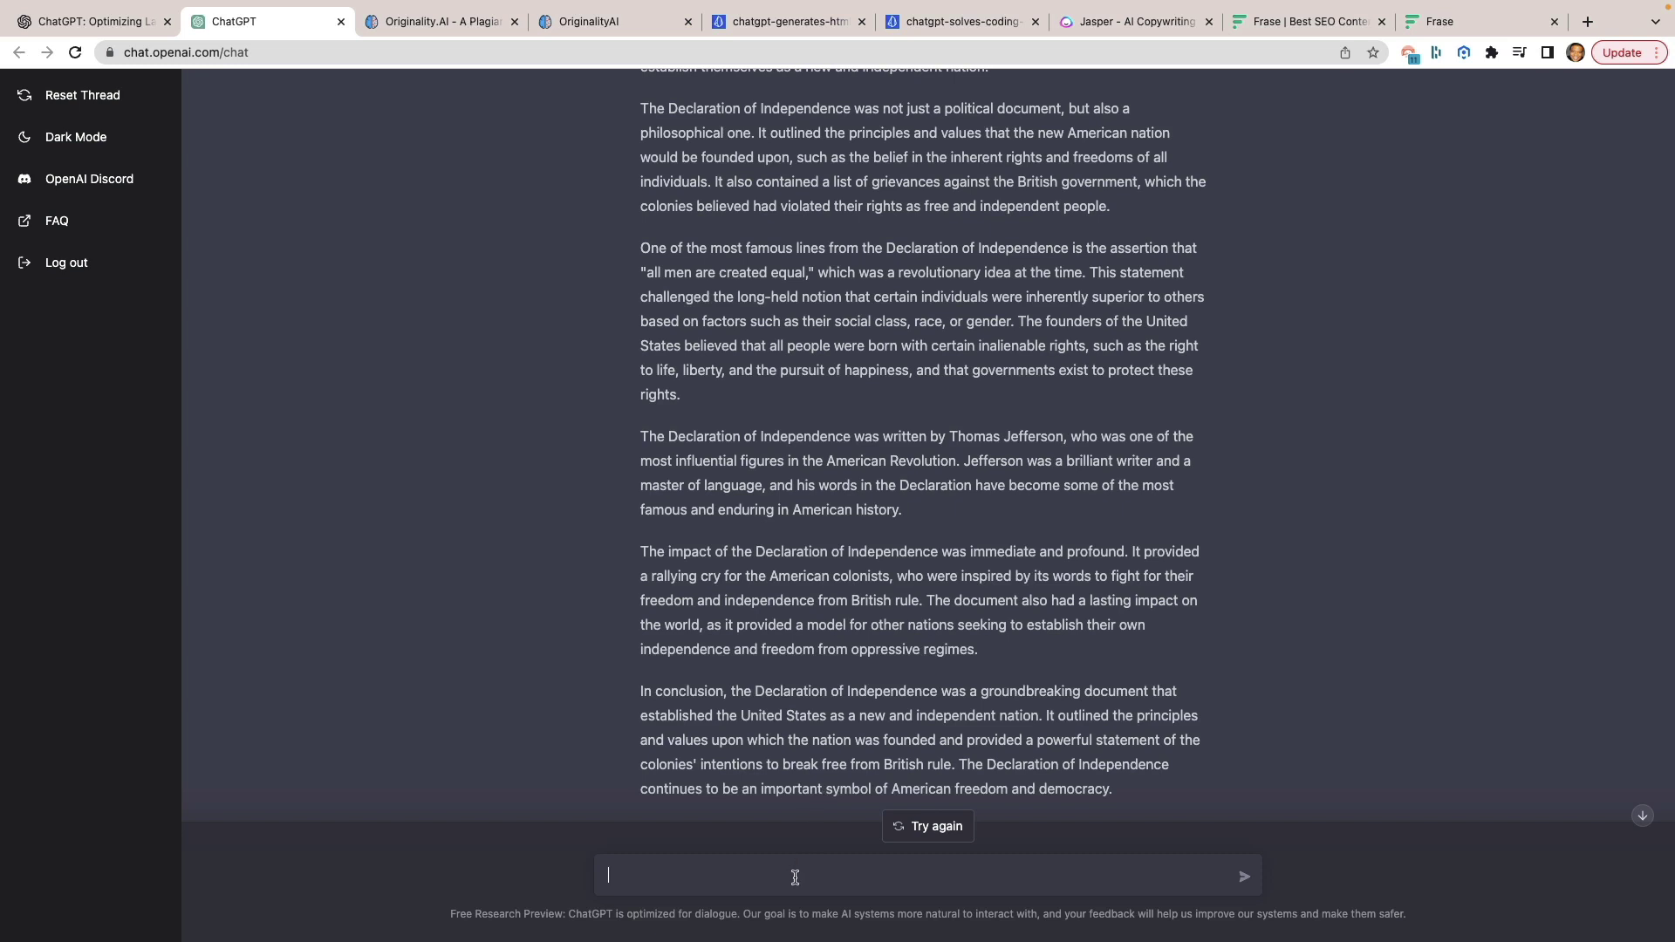
pyautogui.write('do the same for the louisiana purchase')
pyautogui.press('Return')
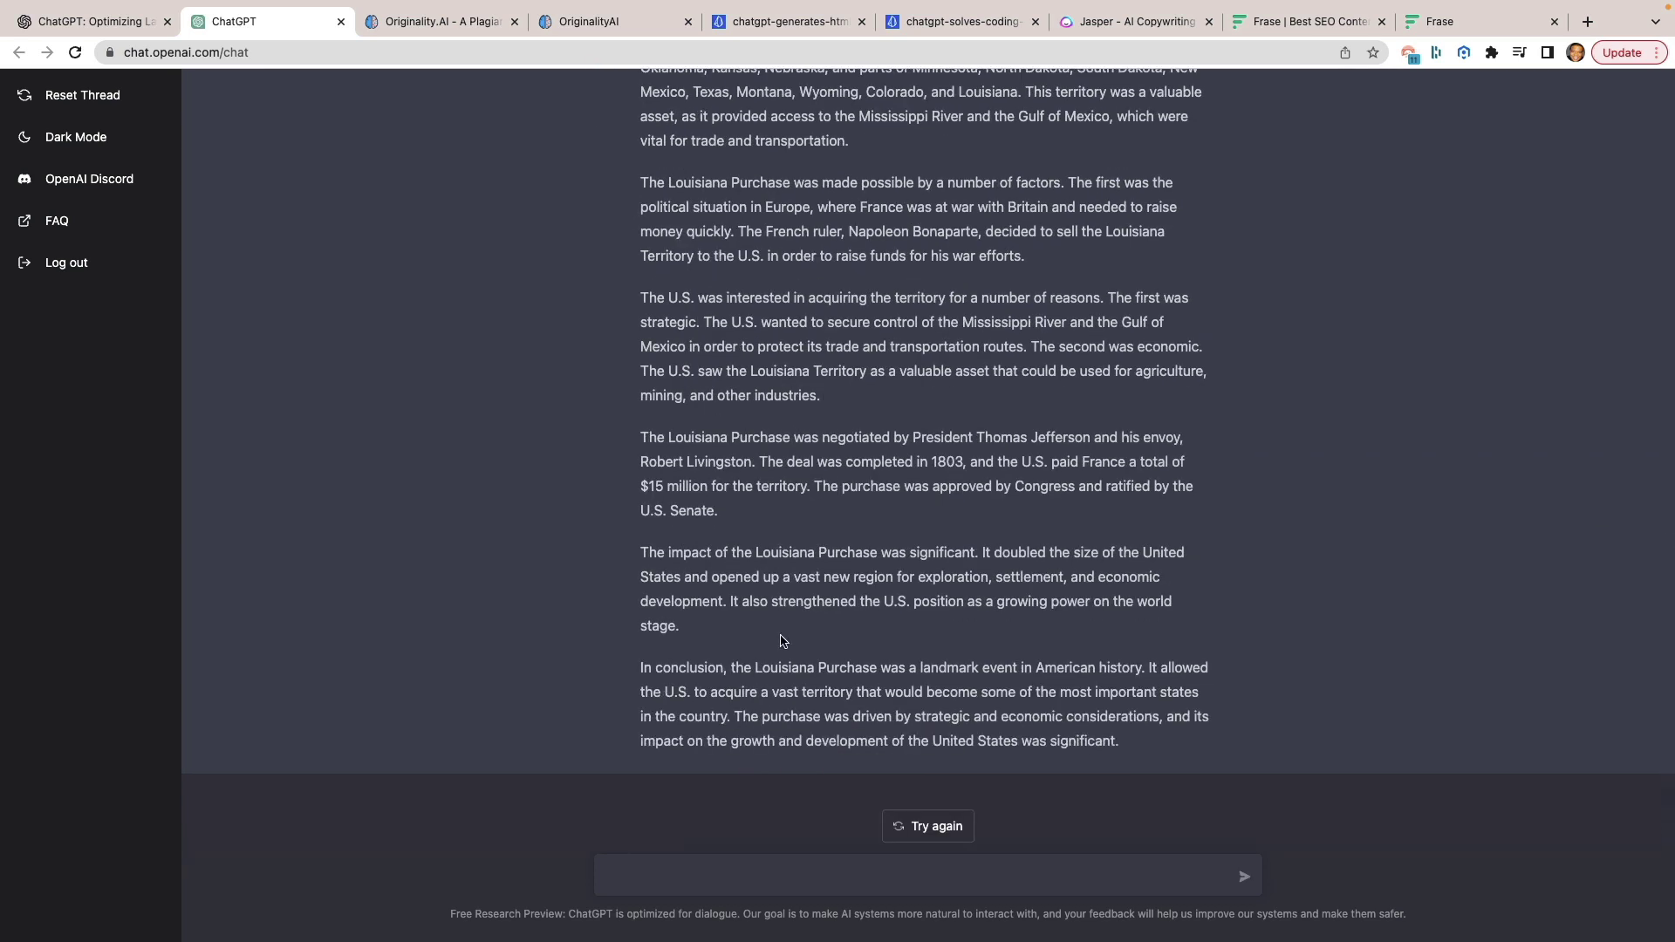
# Review the Louisiana Purchase essay and compare its prompt with the original essay request earlier in the conversation
pyautogui.scroll(5, 781, 641)
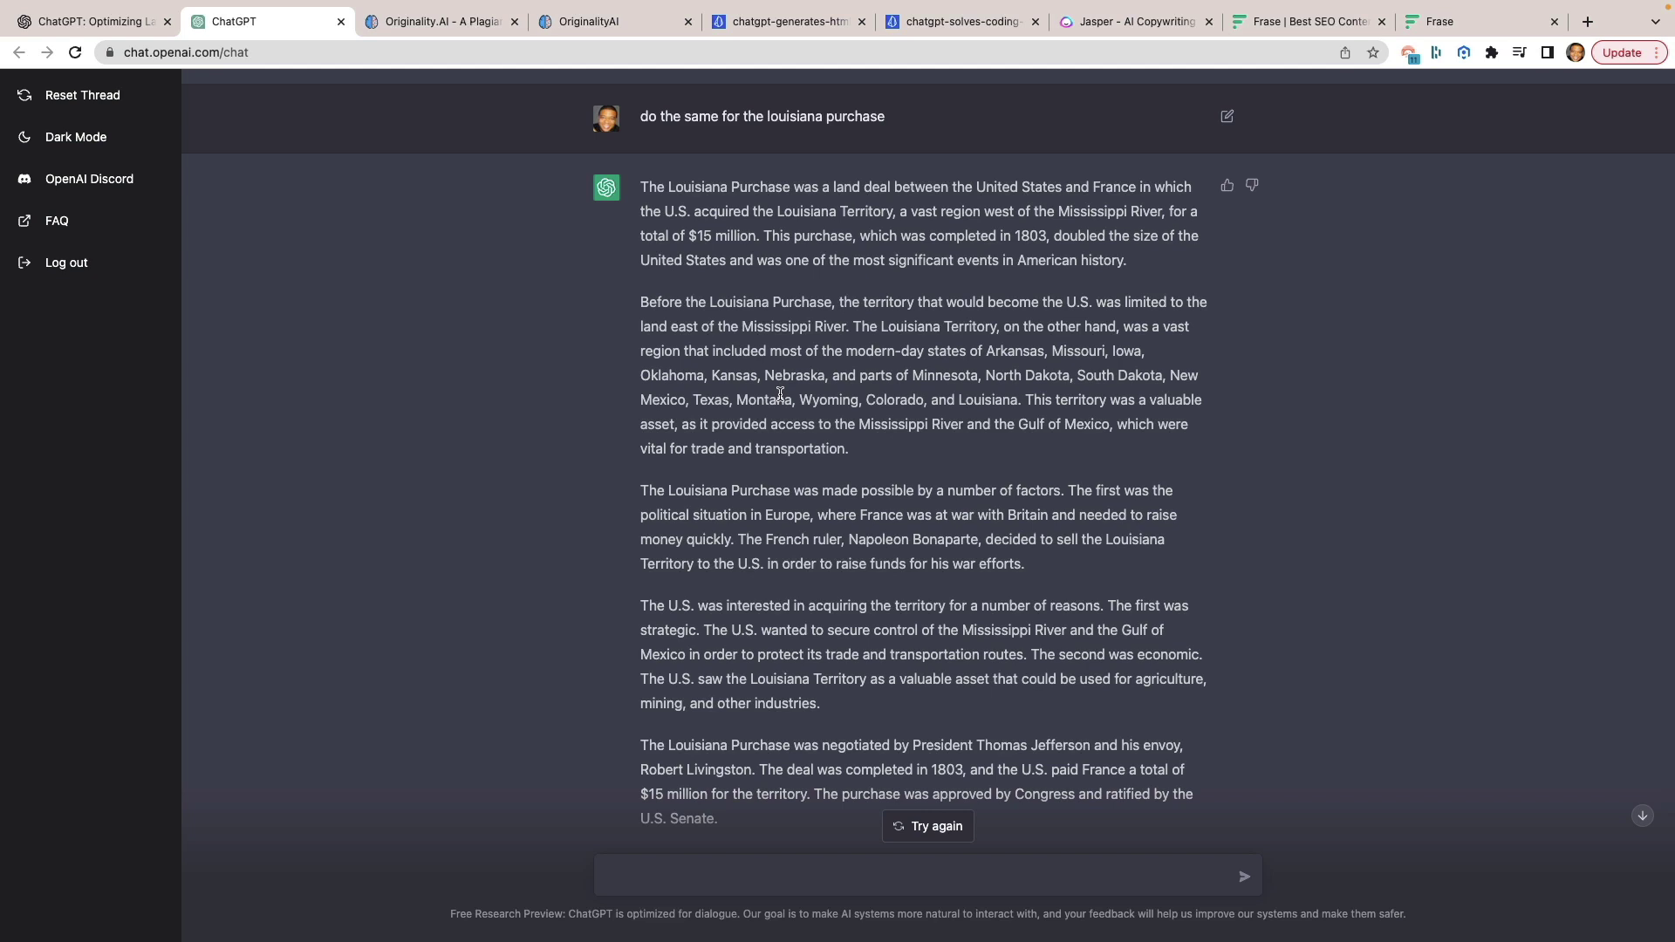
pyautogui.scroll(1, 780, 394)
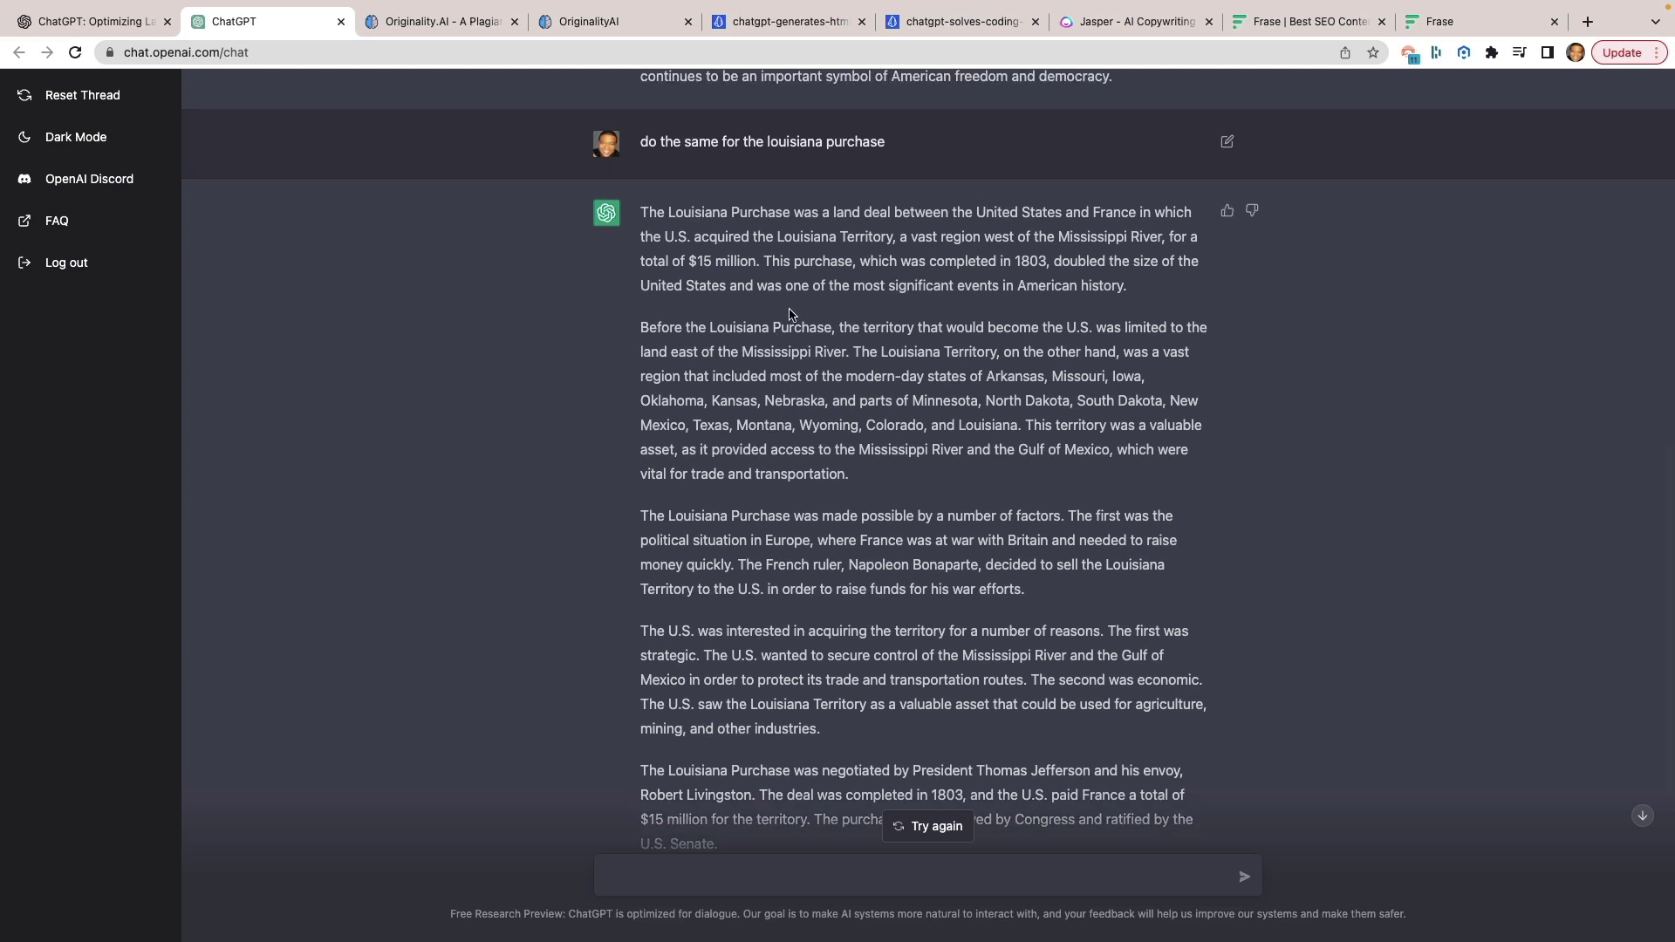
pyautogui.scroll(4, 827, 348)
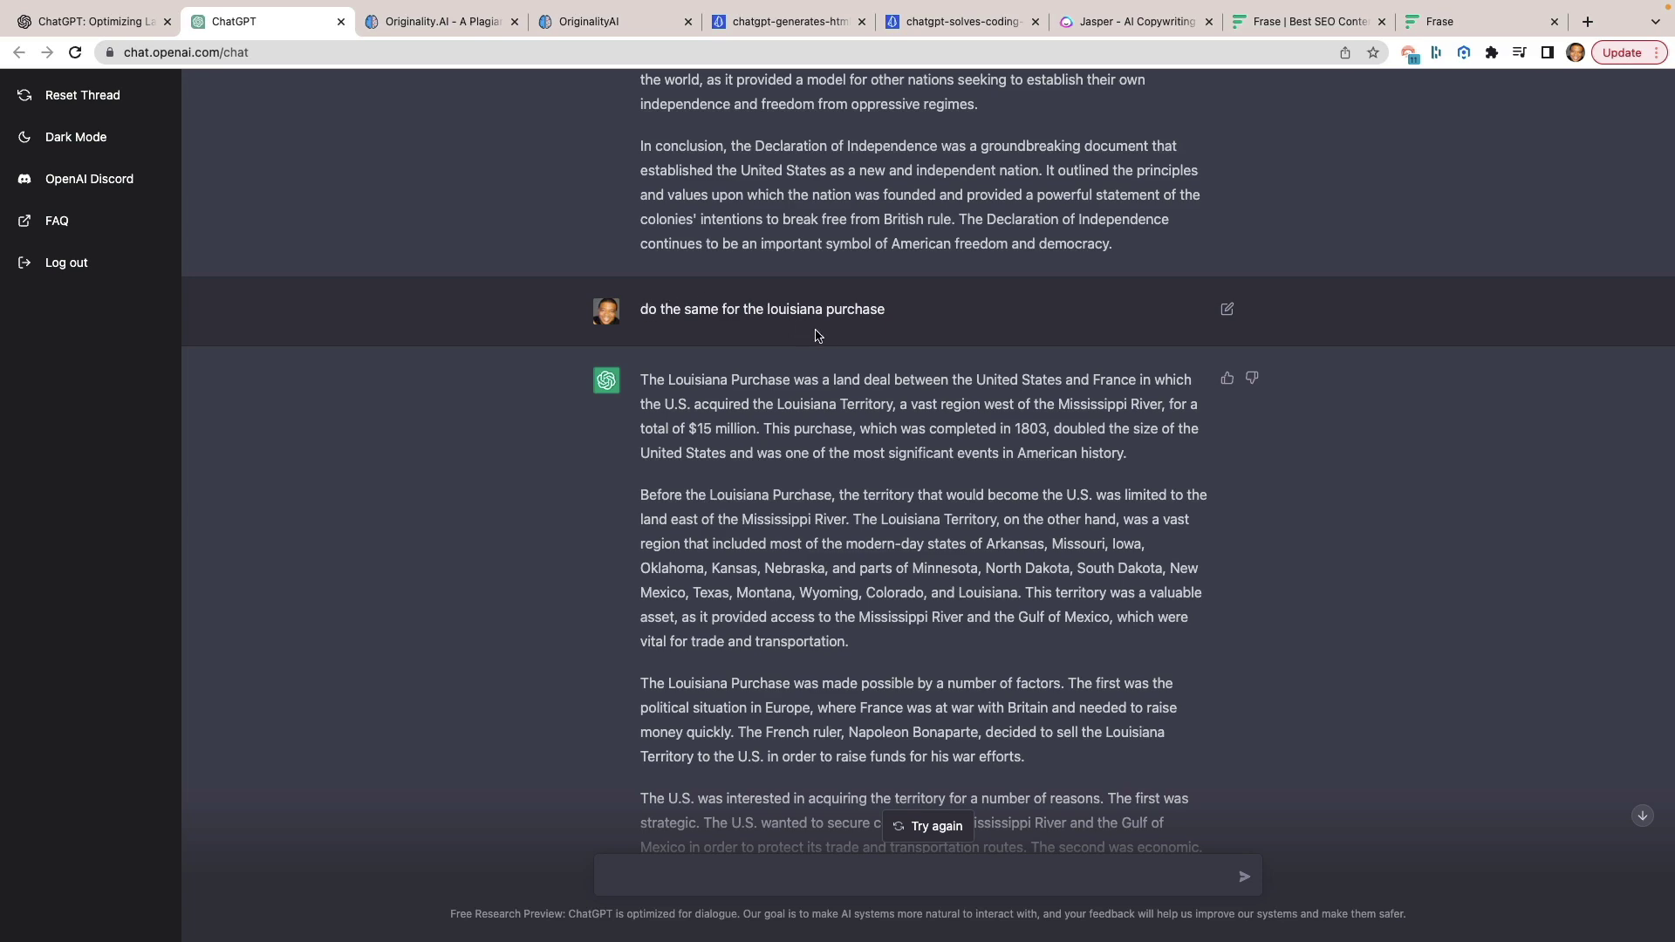
pyautogui.scroll(10, 838, 365)
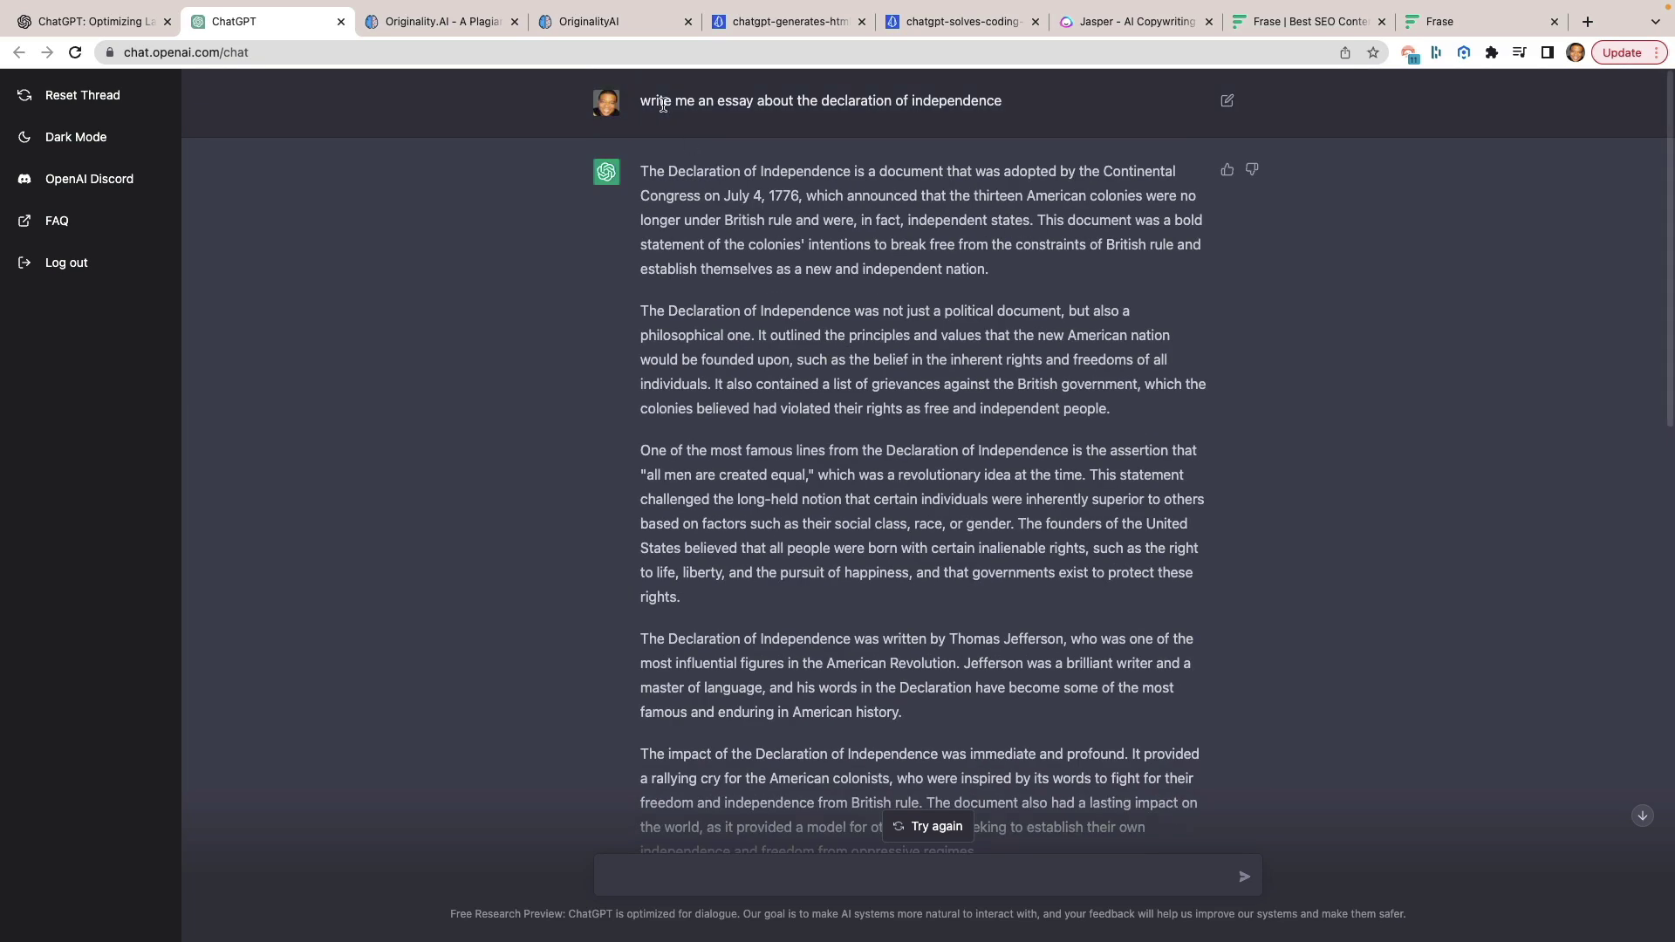
pyautogui.scroll(-8, 853, 318)
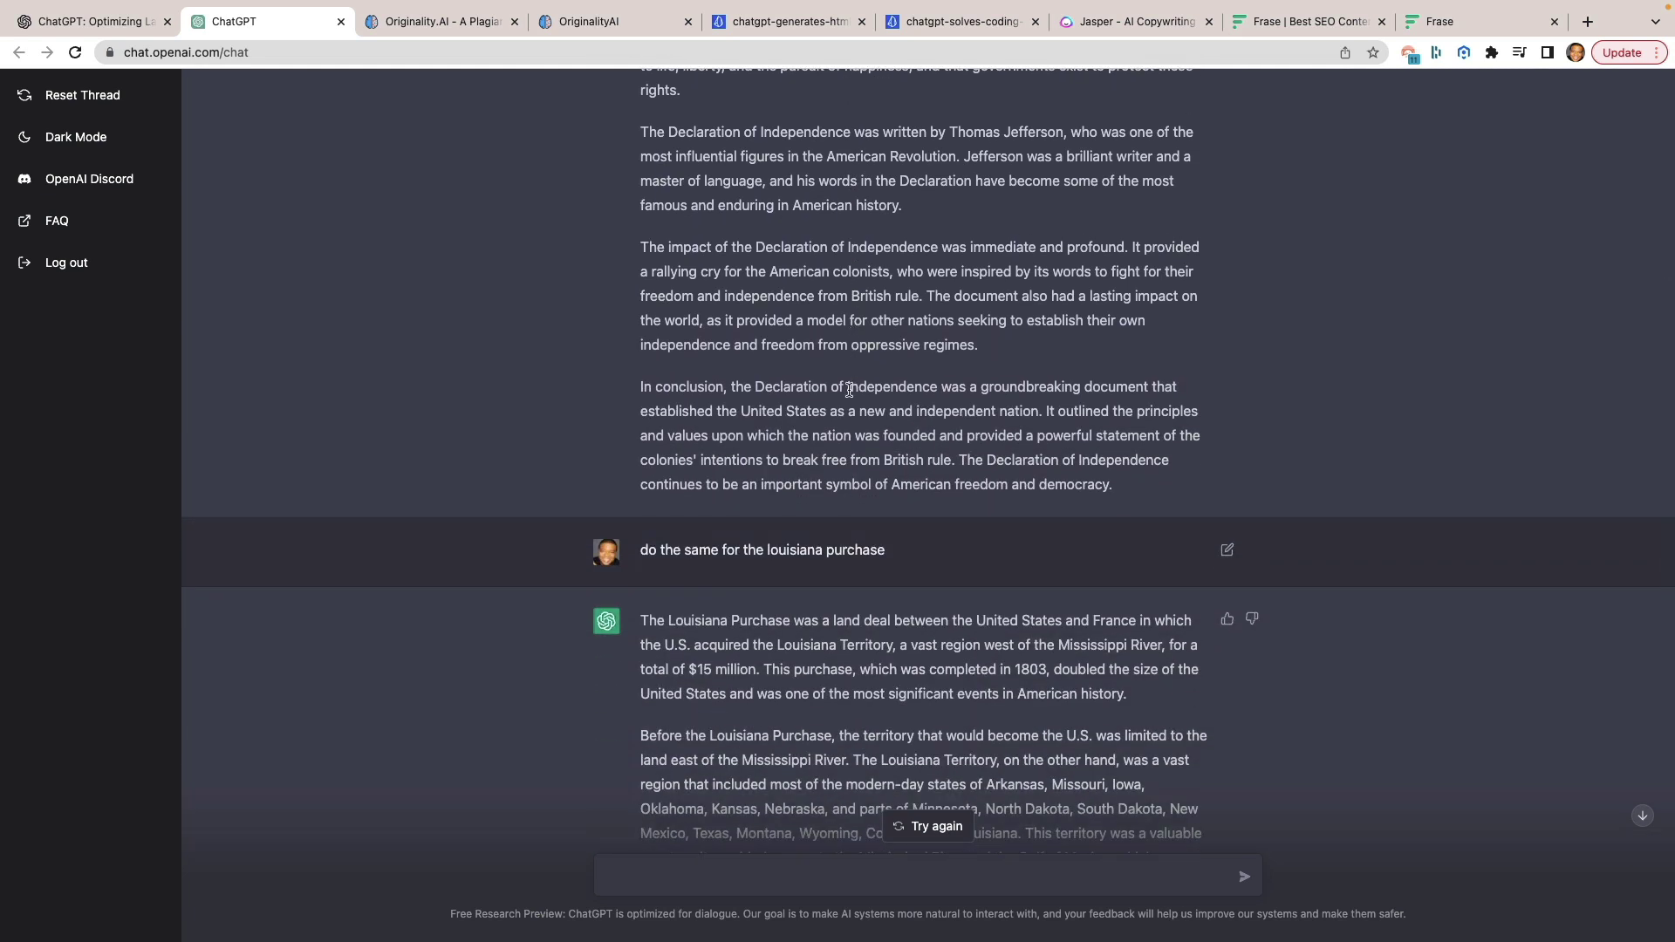
pyautogui.scroll(-1, 850, 390)
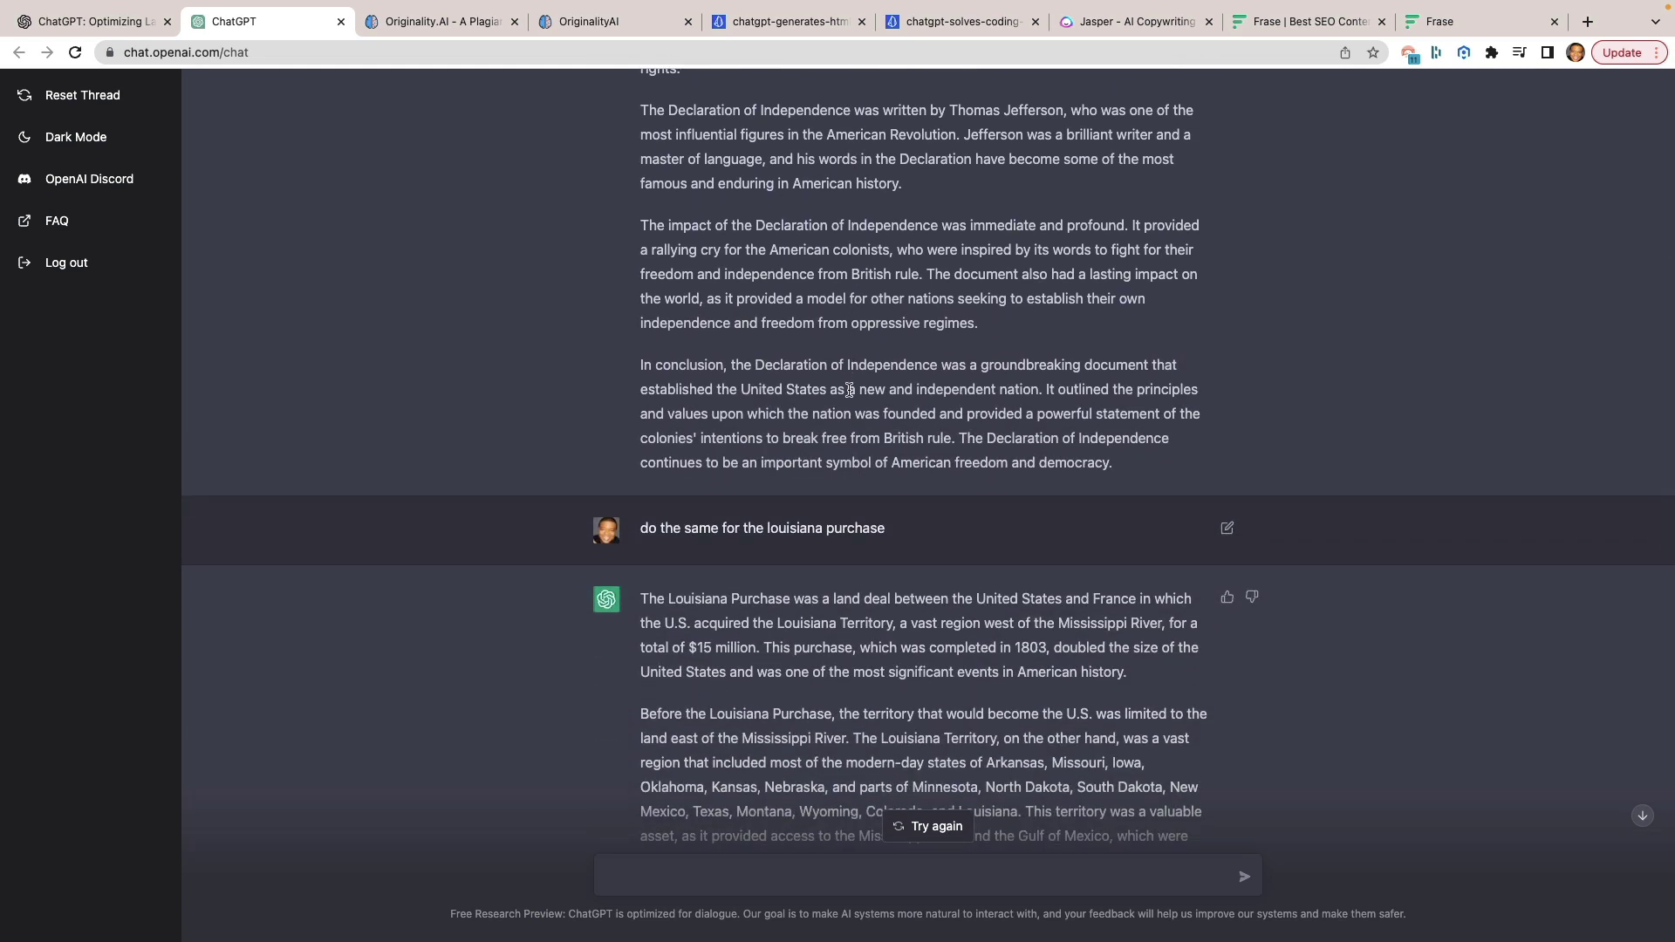
pyautogui.scroll(-5, 850, 390)
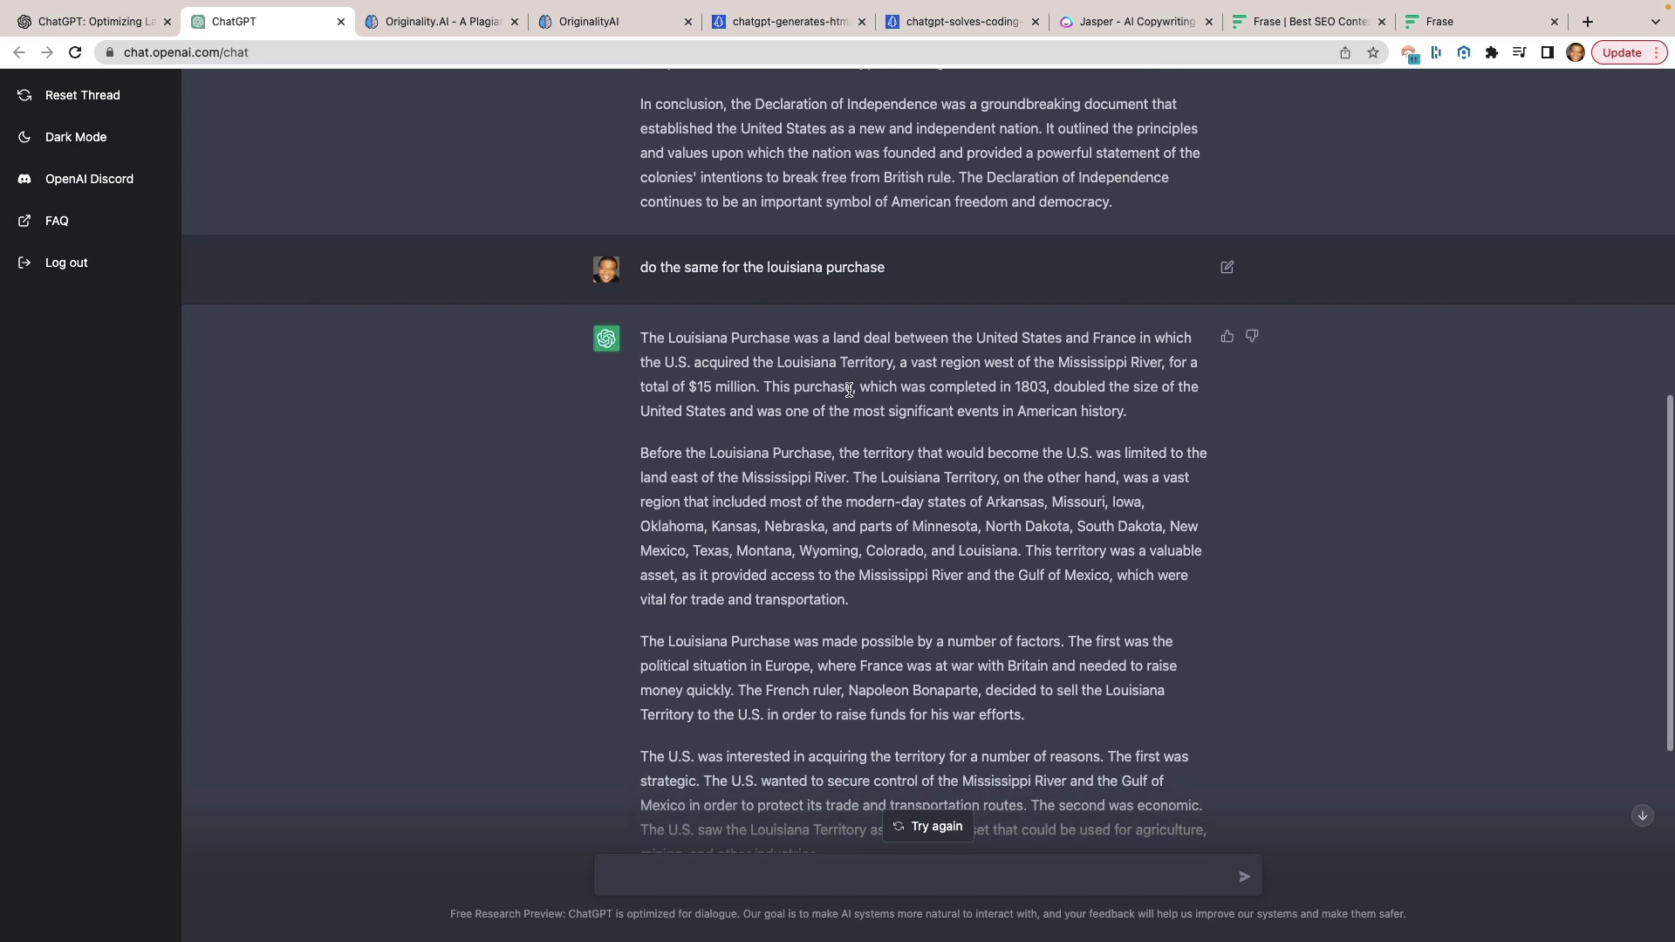
pyautogui.scroll(-1, 850, 390)
pyautogui.scroll(-1, 849, 392)
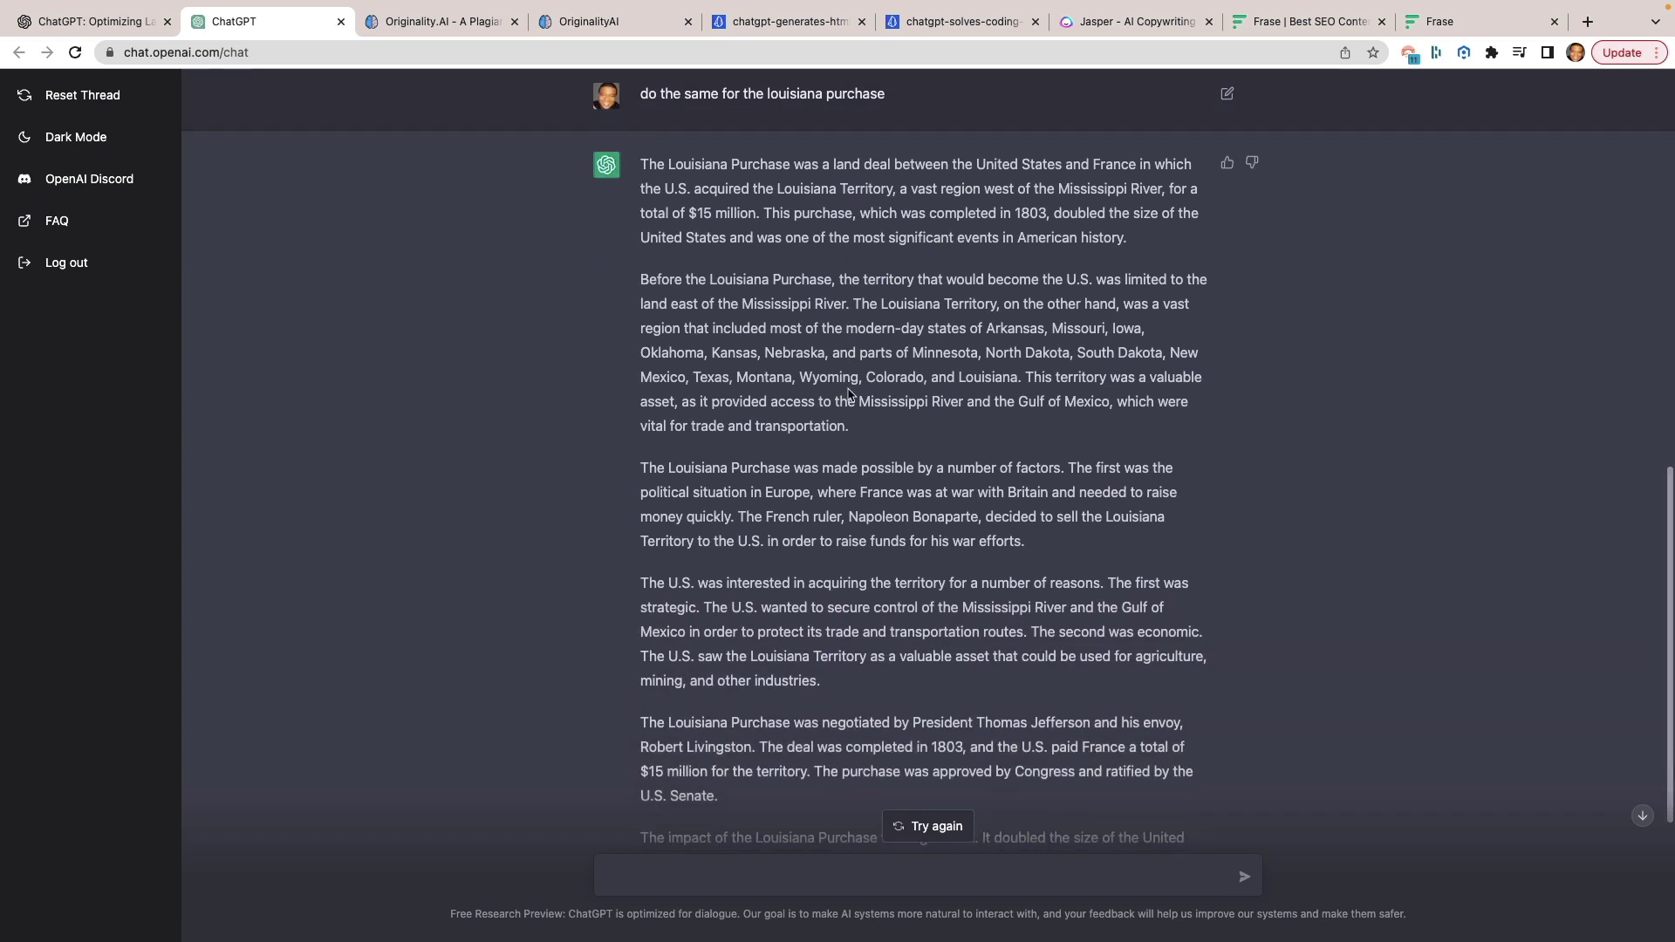
pyautogui.scroll(-1, 849, 393)
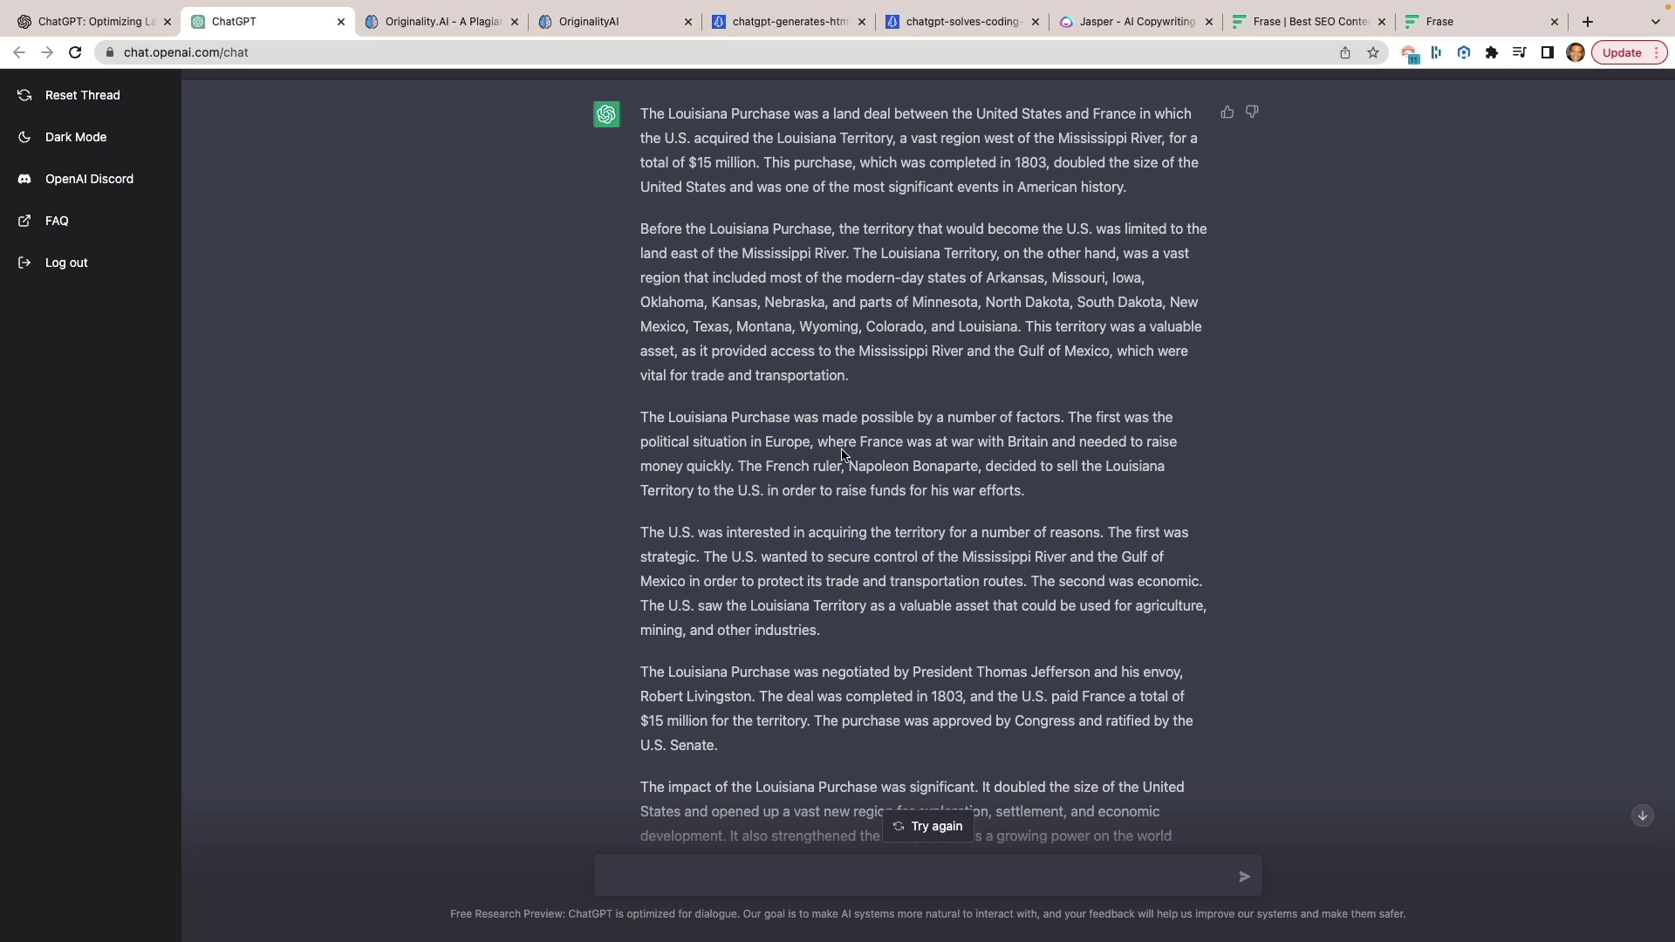
pyautogui.scroll(-3, 842, 450)
pyautogui.scroll(-1, 845, 478)
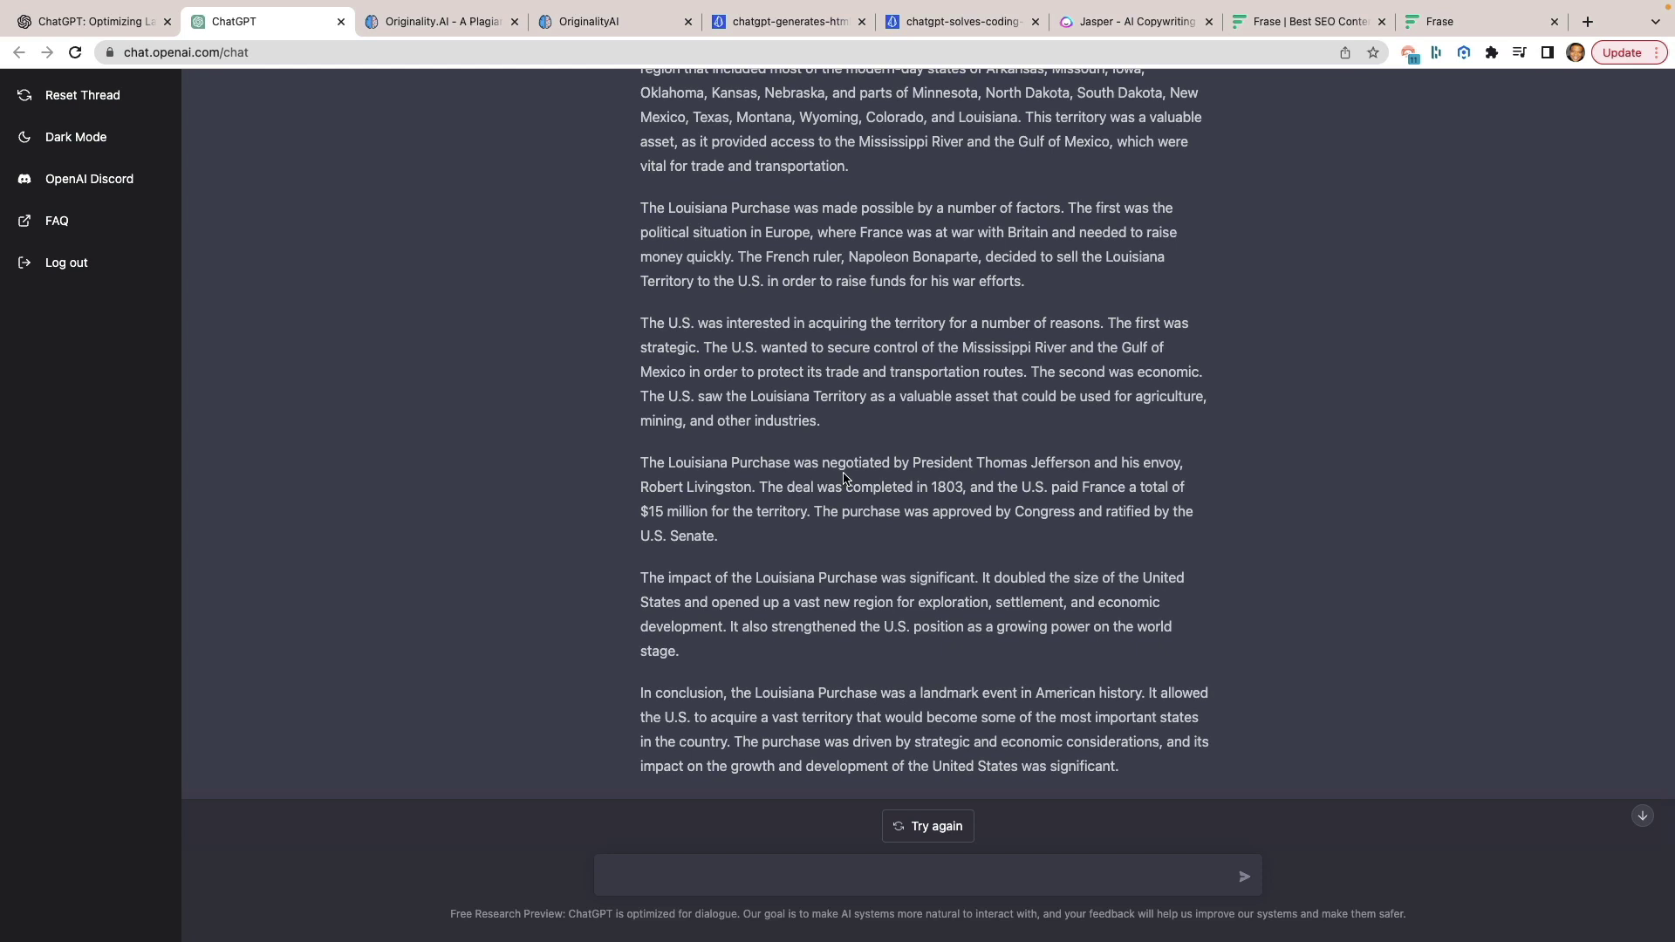
pyautogui.scroll(2, 864, 482)
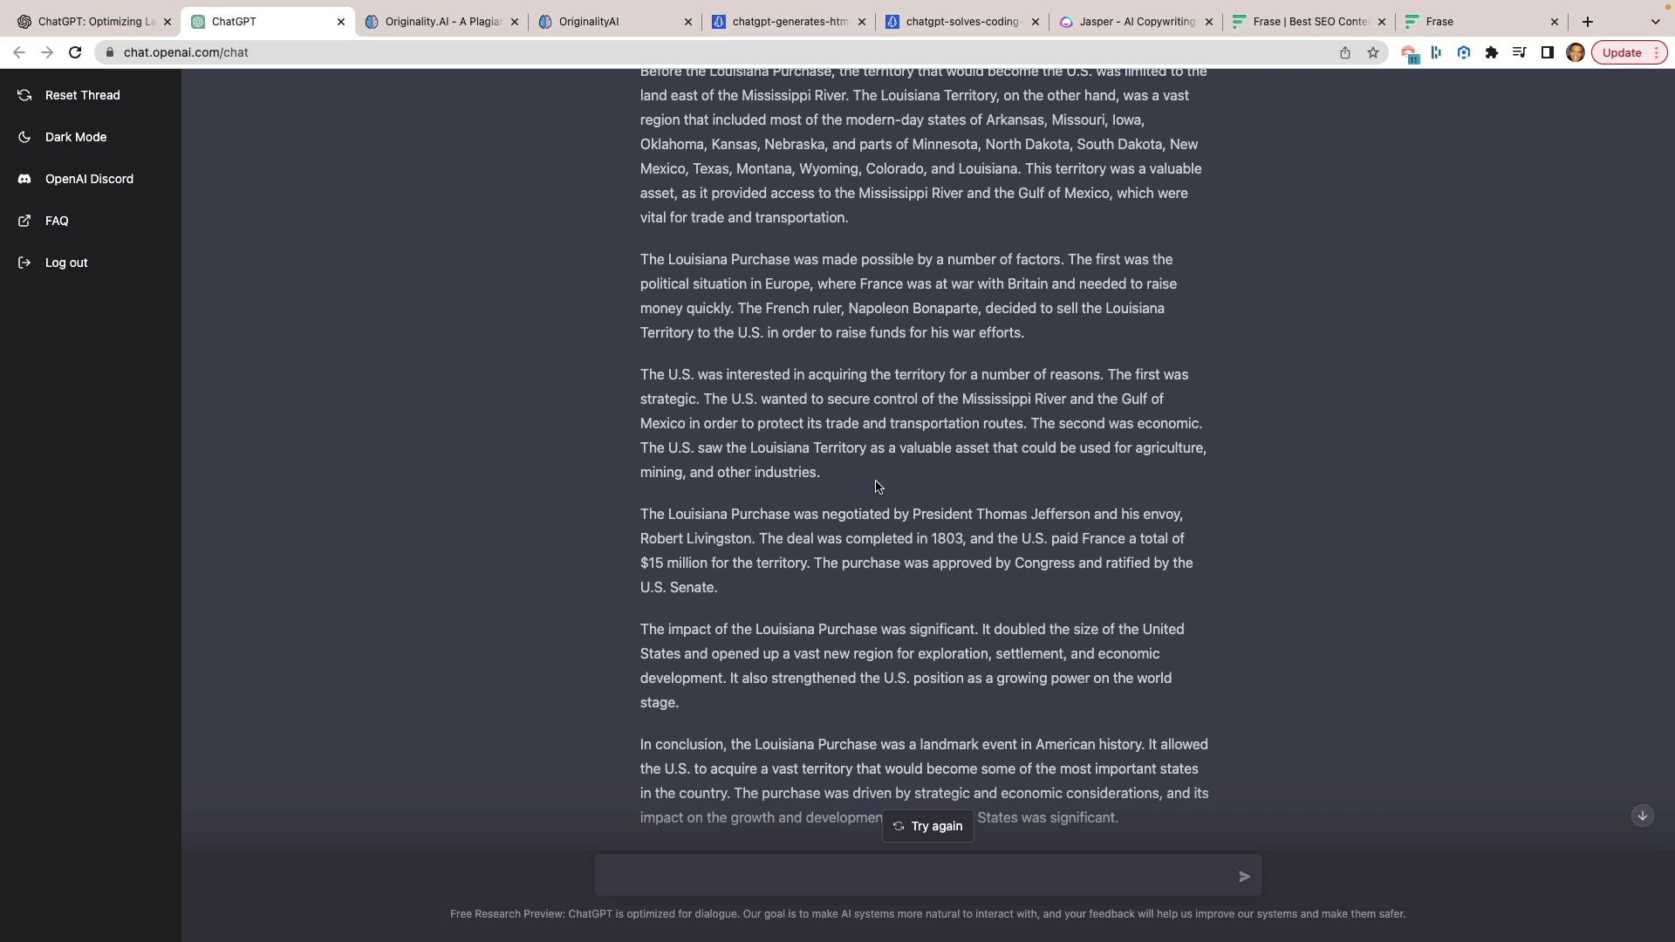
# Submit the prompt "create me an ad for dad's who need a fishing pole" and highlight the product name in the reply's third paragraph
pyautogui.scroll(-2, 878, 485)
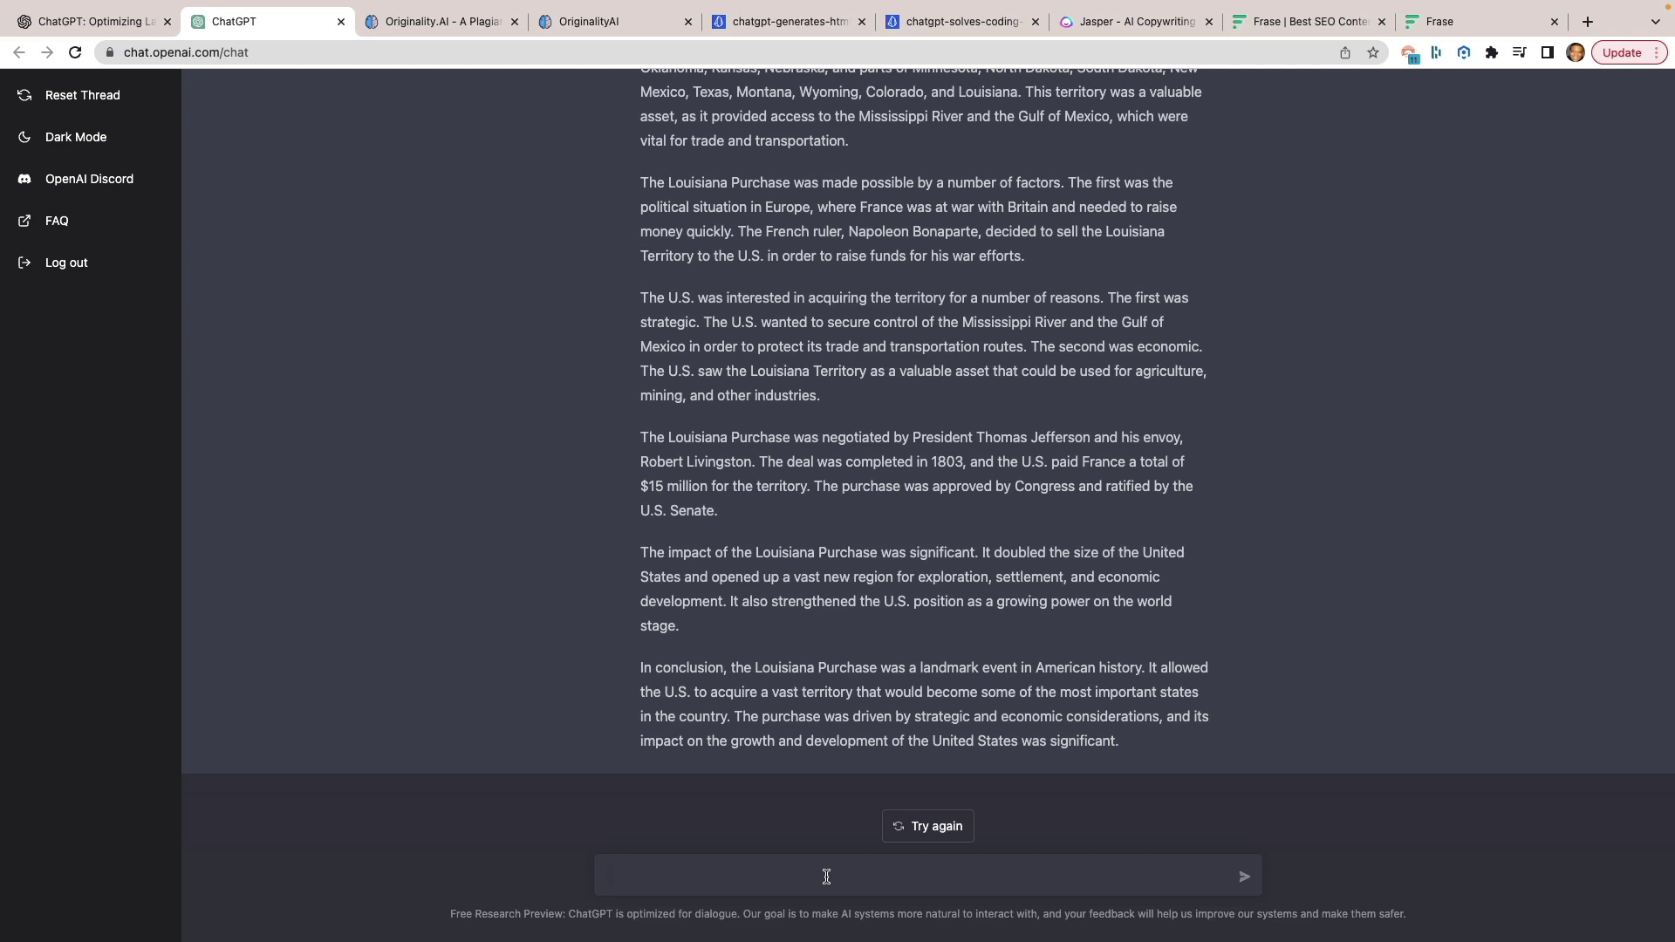
pyautogui.write("create me an ad for dad's who need a fishing pole")
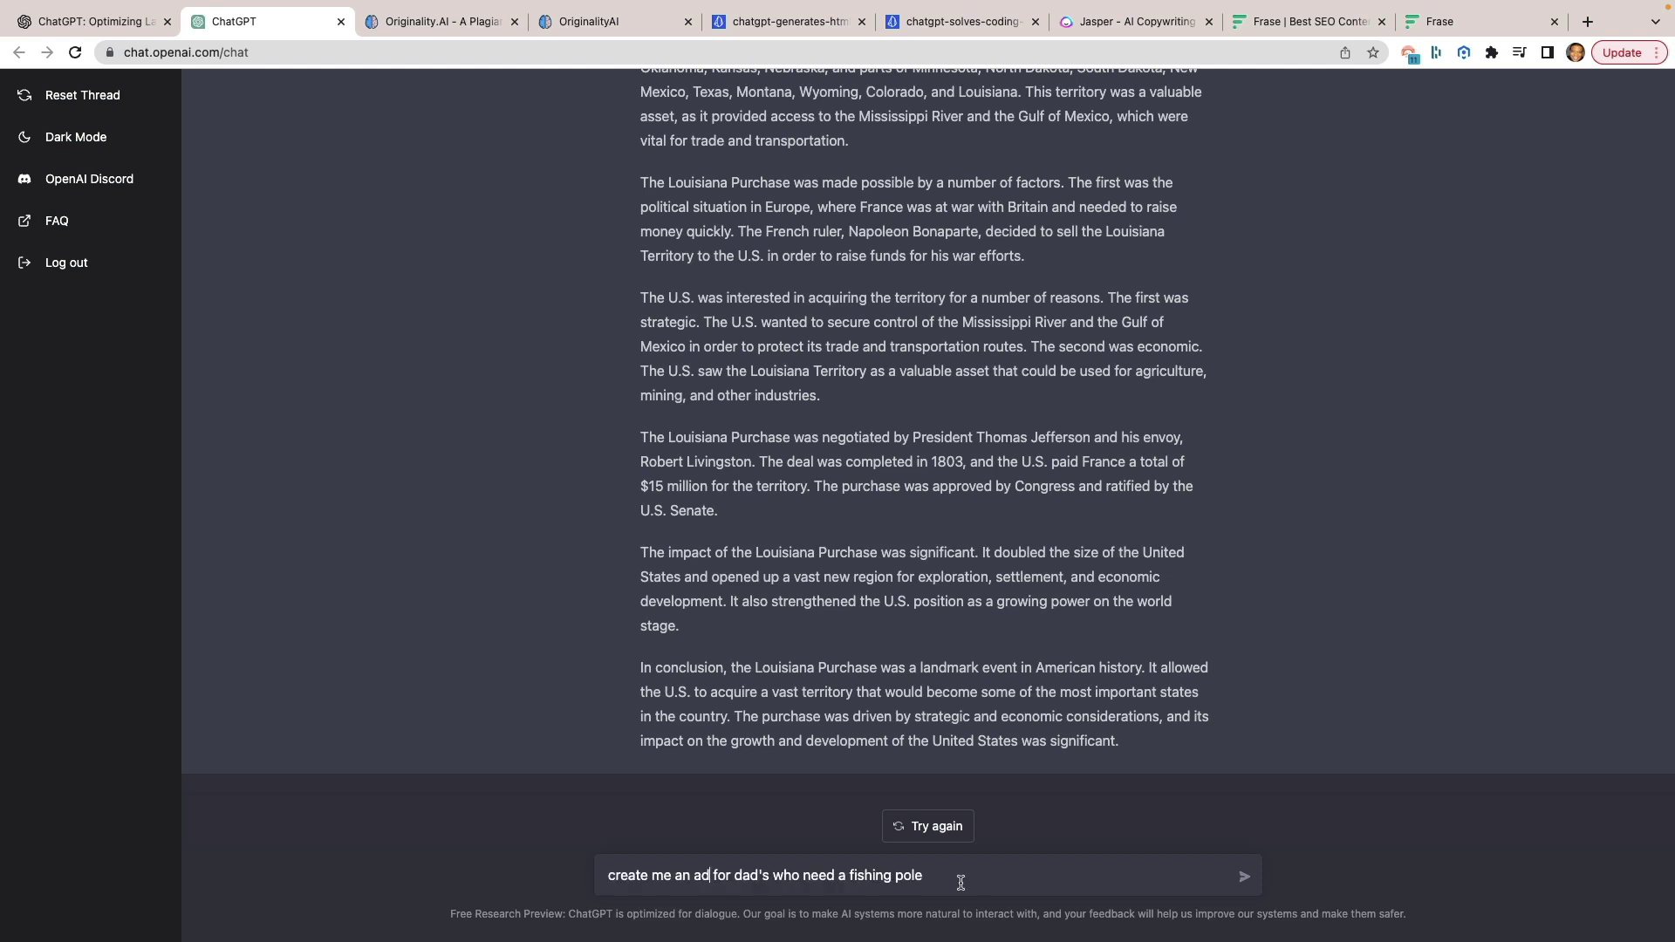
pyautogui.click(1244, 877)
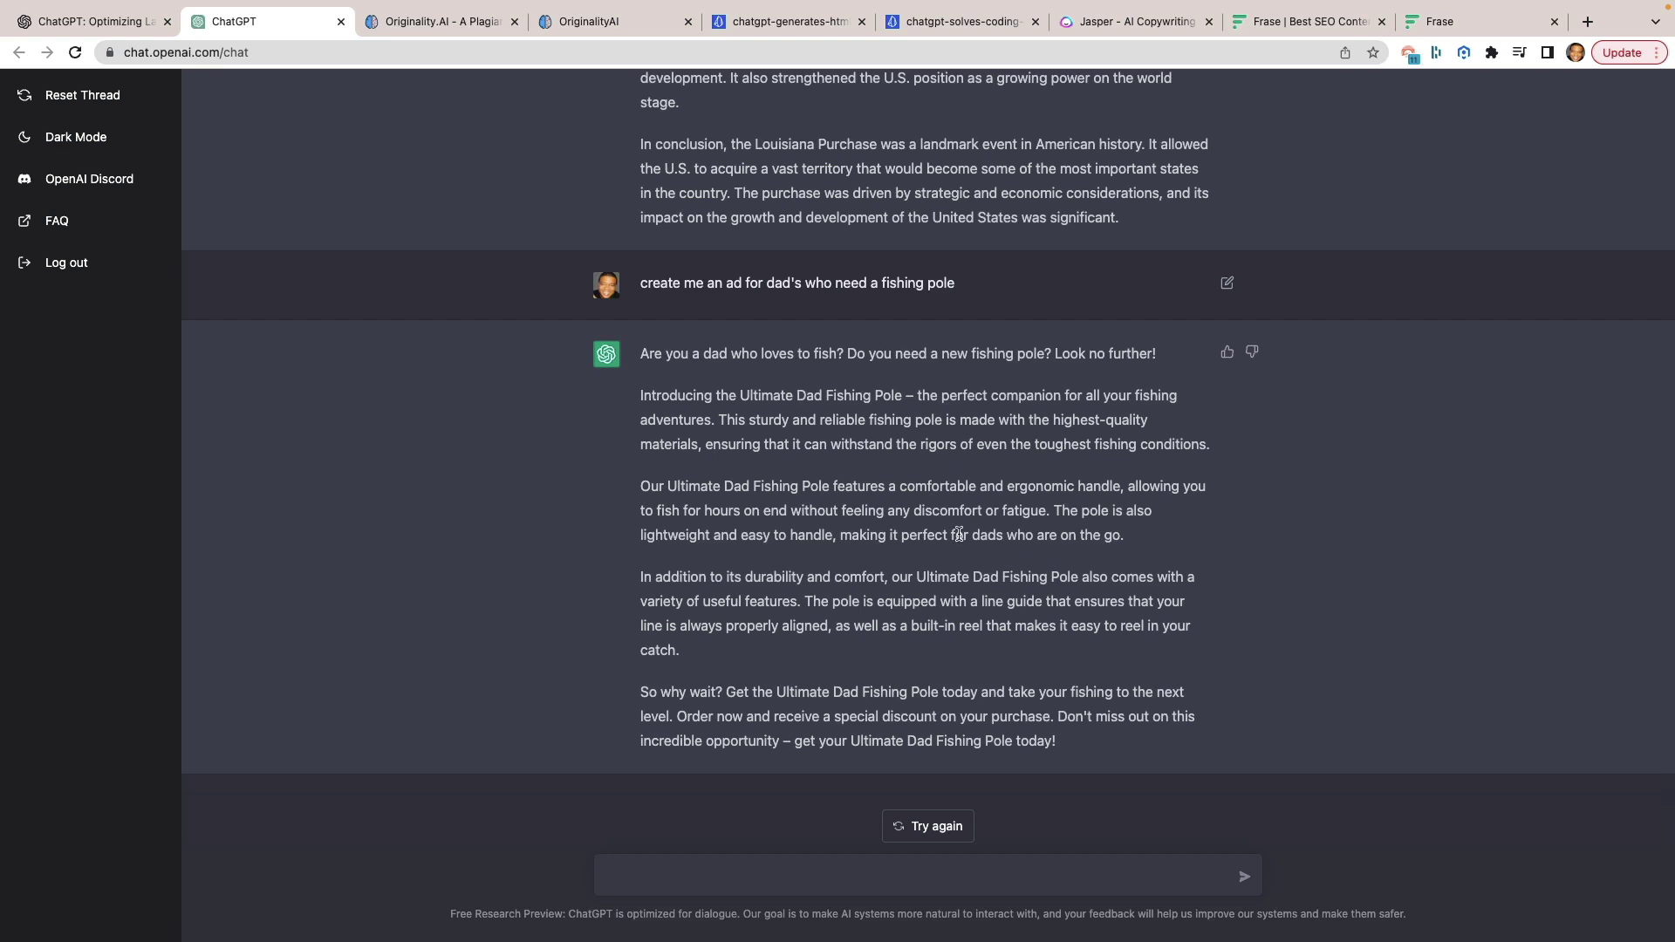
pyautogui.moveTo(668, 487); pyautogui.dragTo(796, 487)
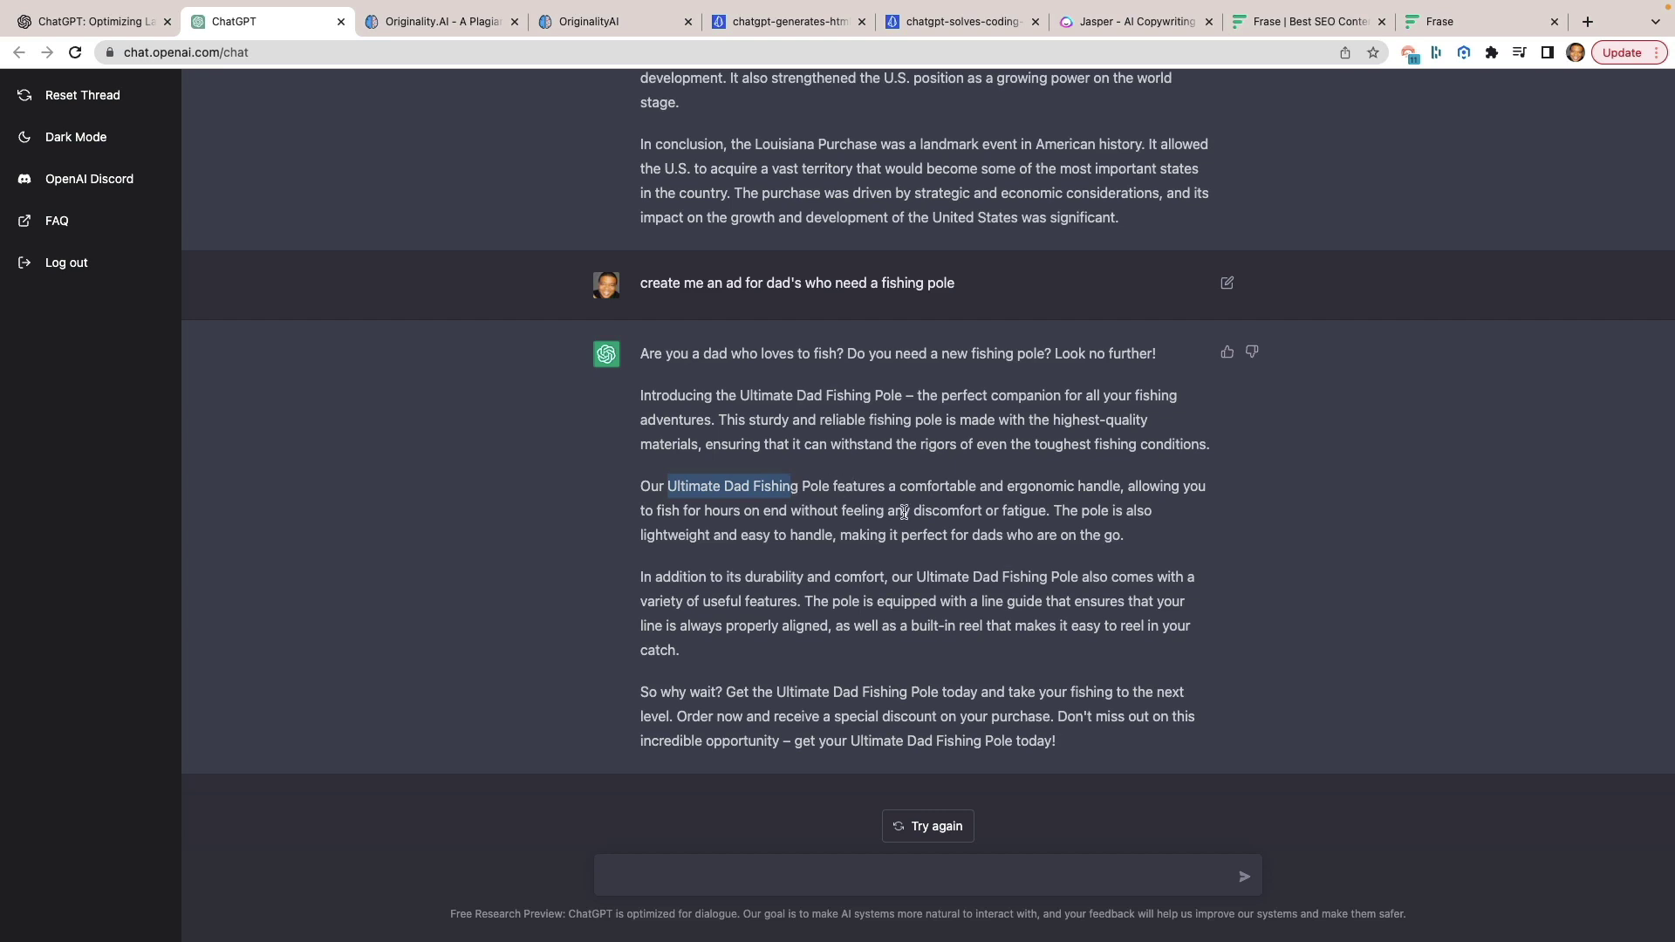
# Clear the text highlight and look over the Jasper homepage as an example of a dedicated AI writer
pyautogui.click(937, 576)
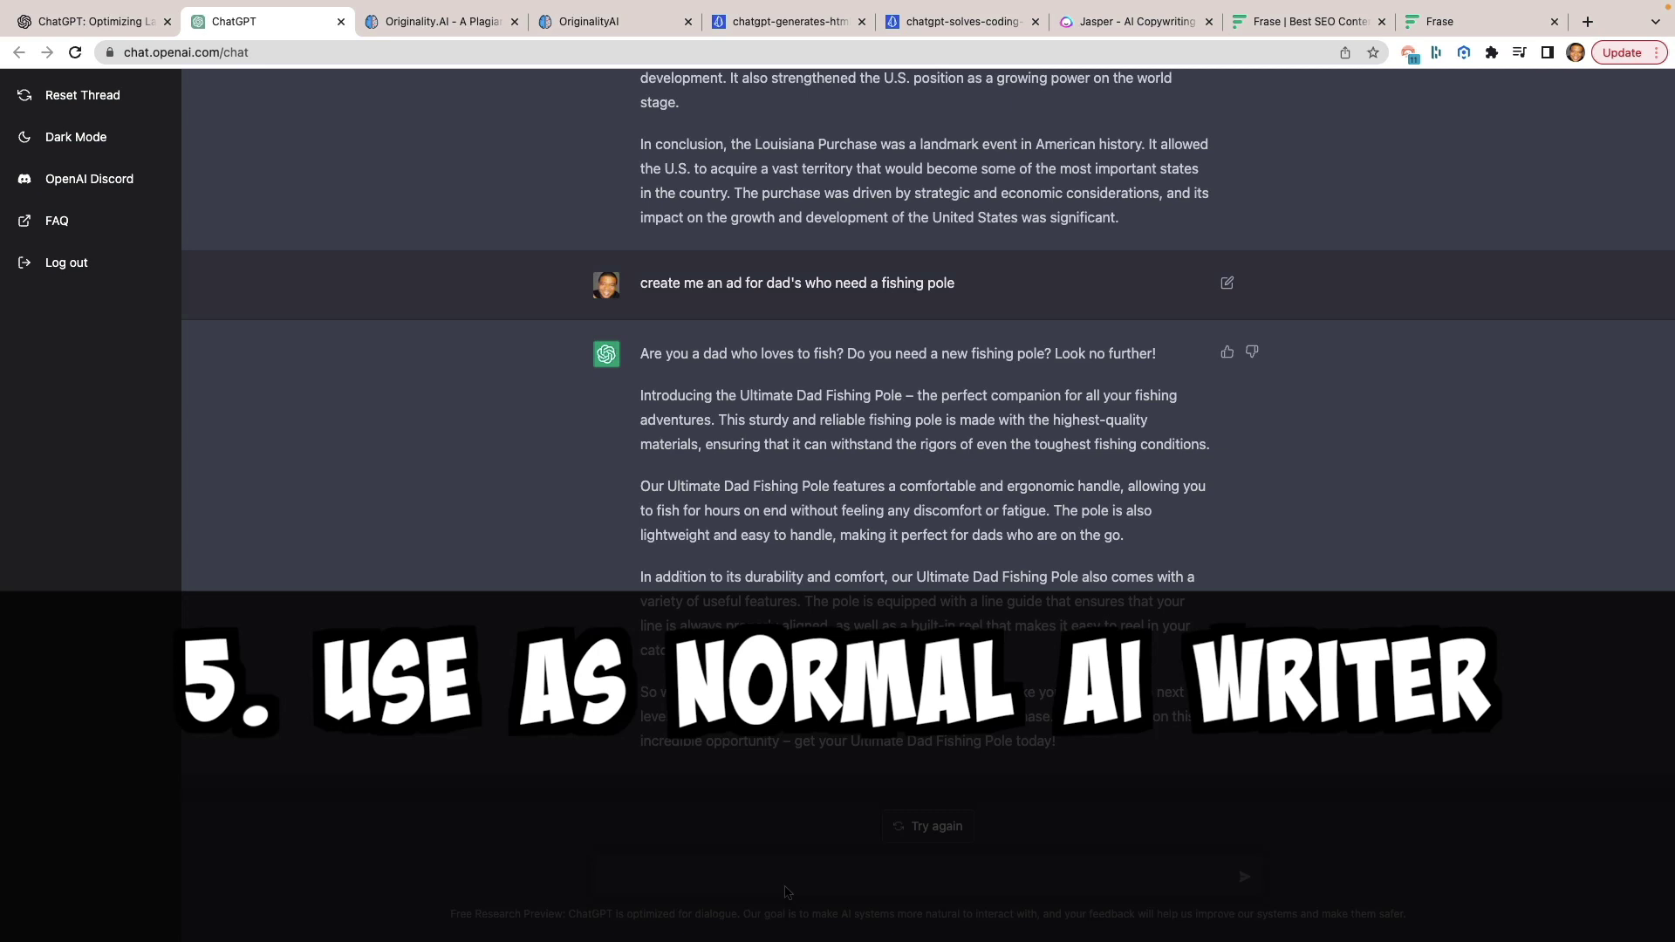
pyautogui.click(793, 882)
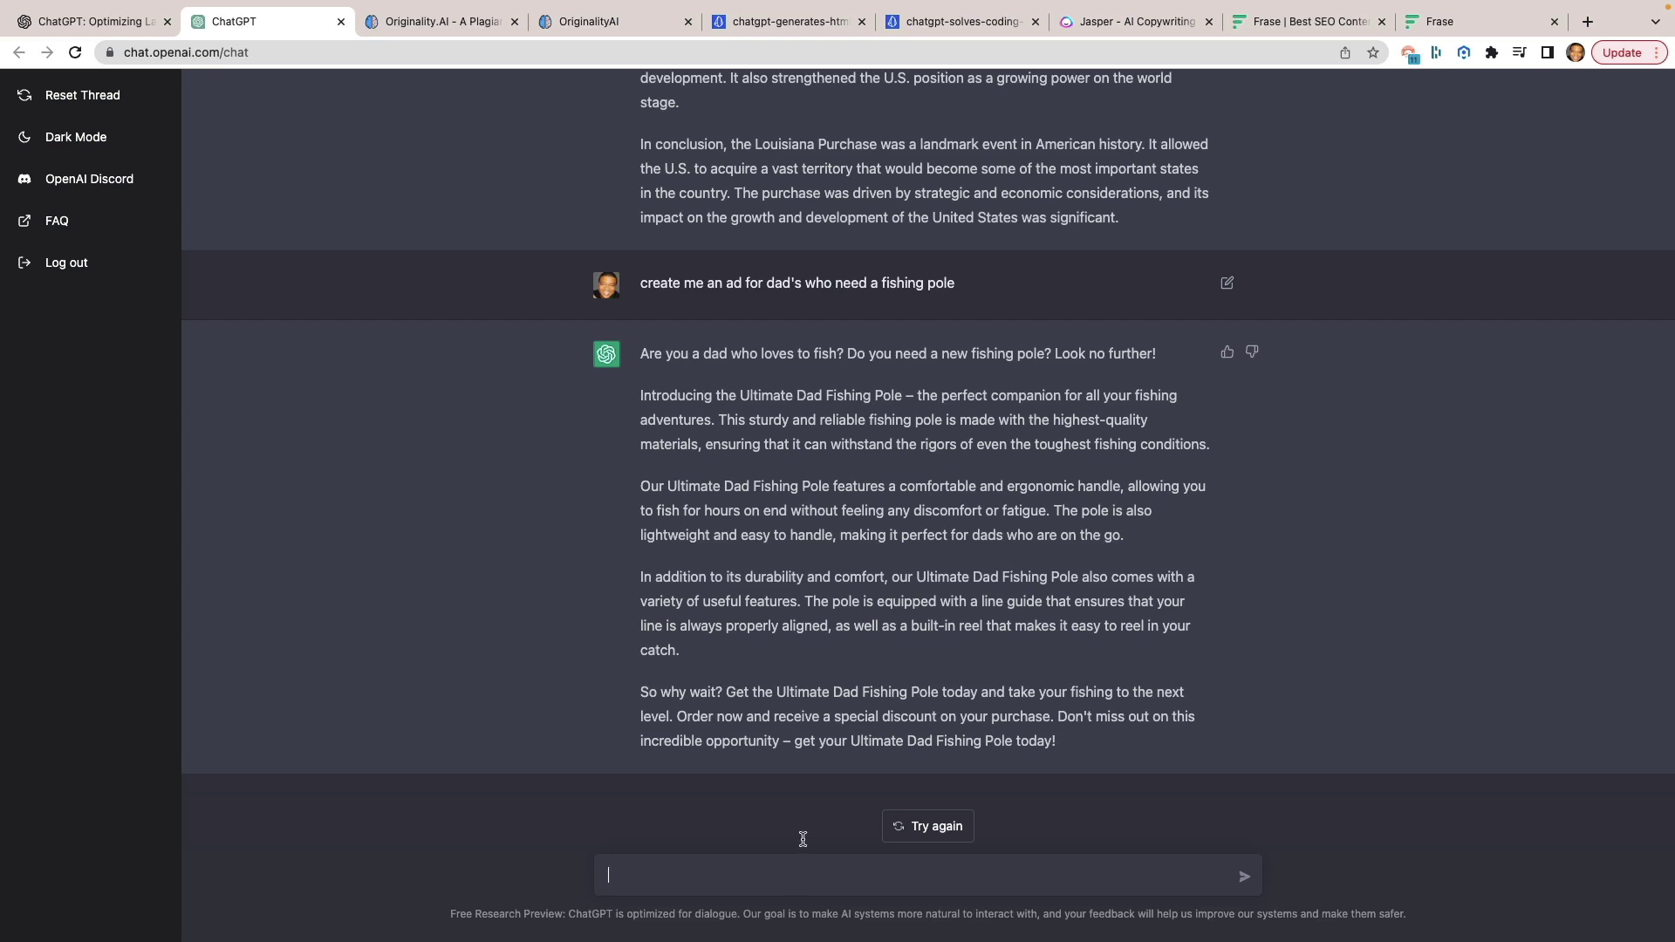
pyautogui.click(1122, 25)
pyautogui.scroll(-10, 856, 381)
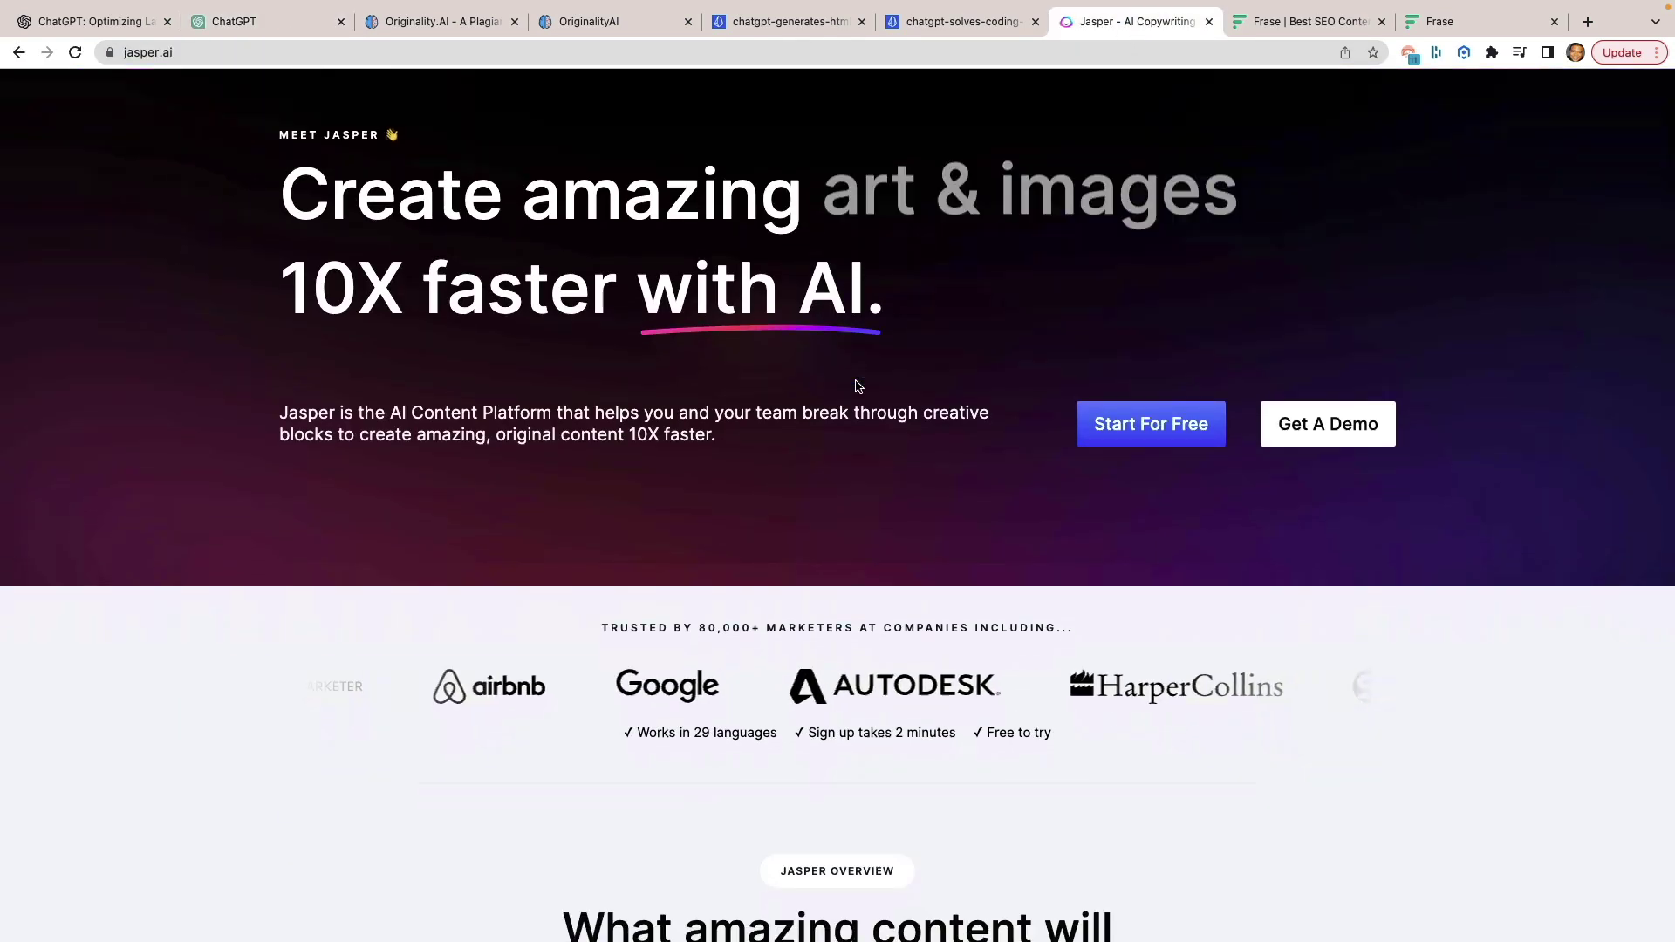
pyautogui.scroll(10, 856, 385)
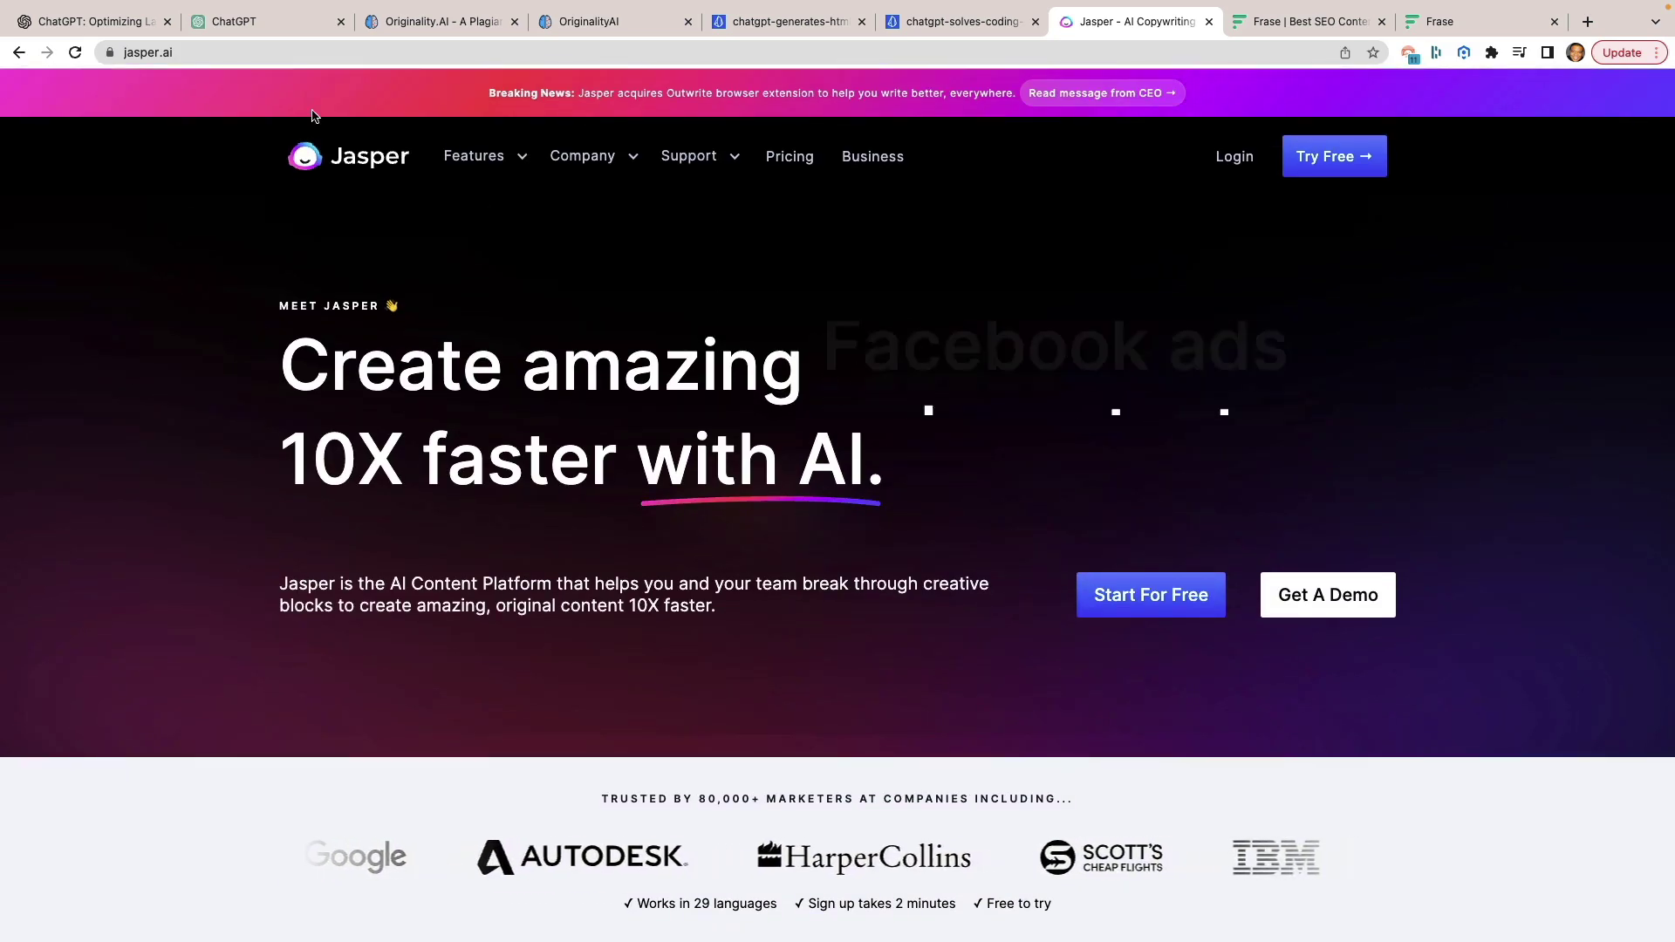
# Back in ChatGPT, submit "create a blog post about a 1999 ford f150" and highlight the sentence about American drivers in the reply's opening paragraph
pyautogui.click(243, 25)
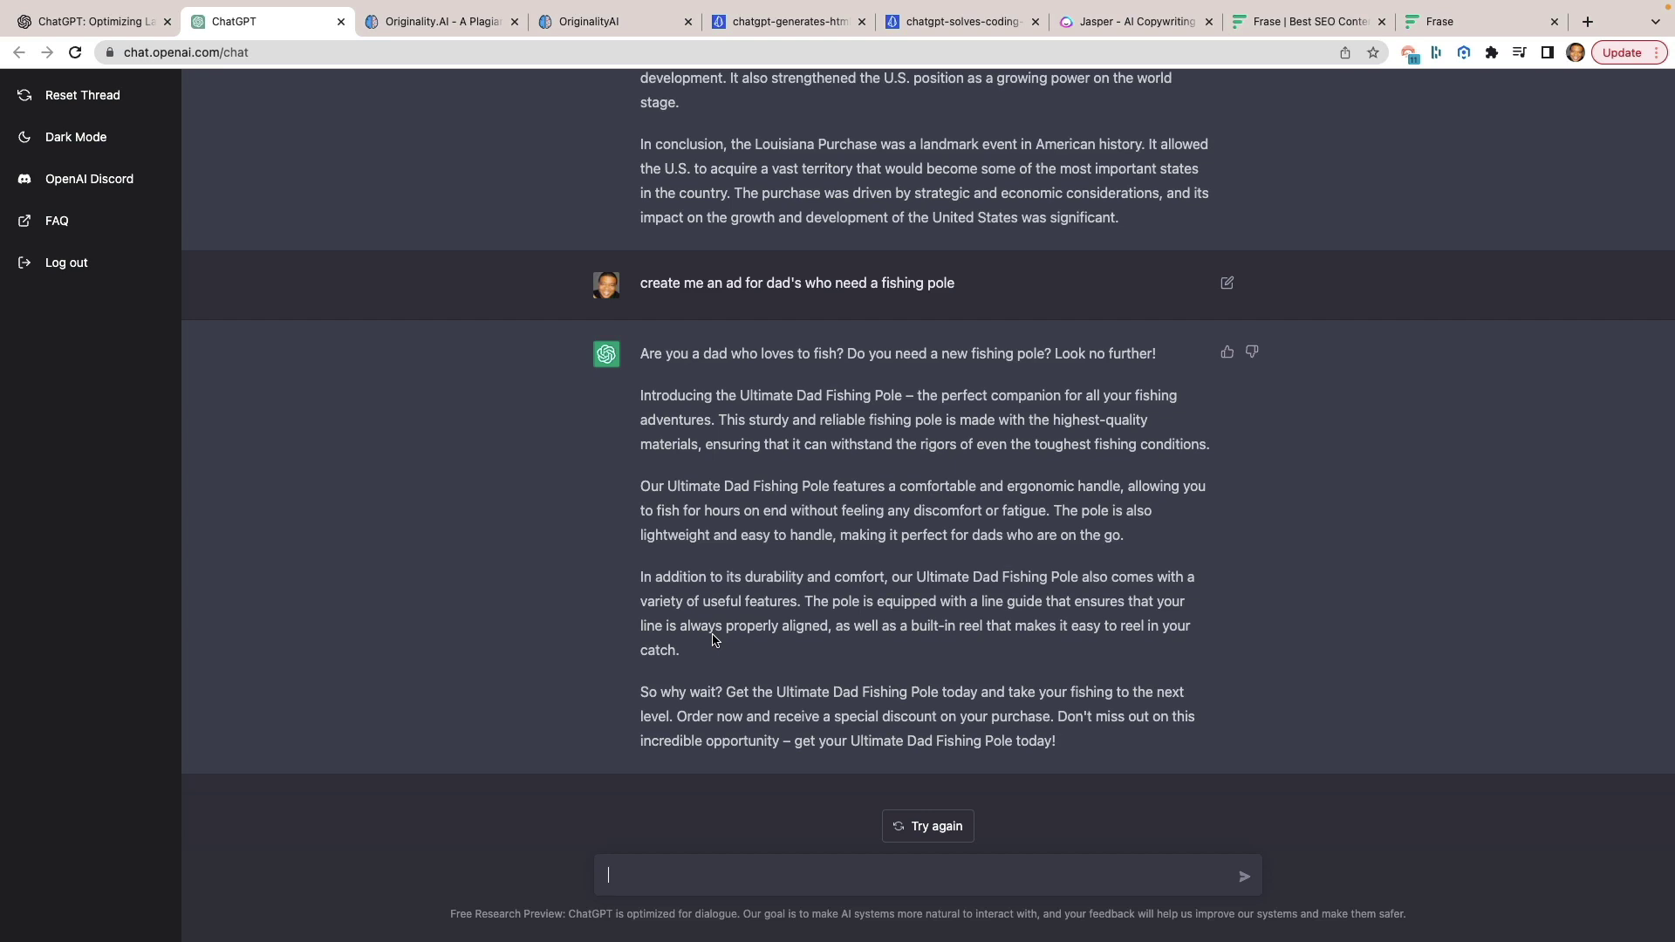
pyautogui.write('create a blog post about a 1999 ford f150')
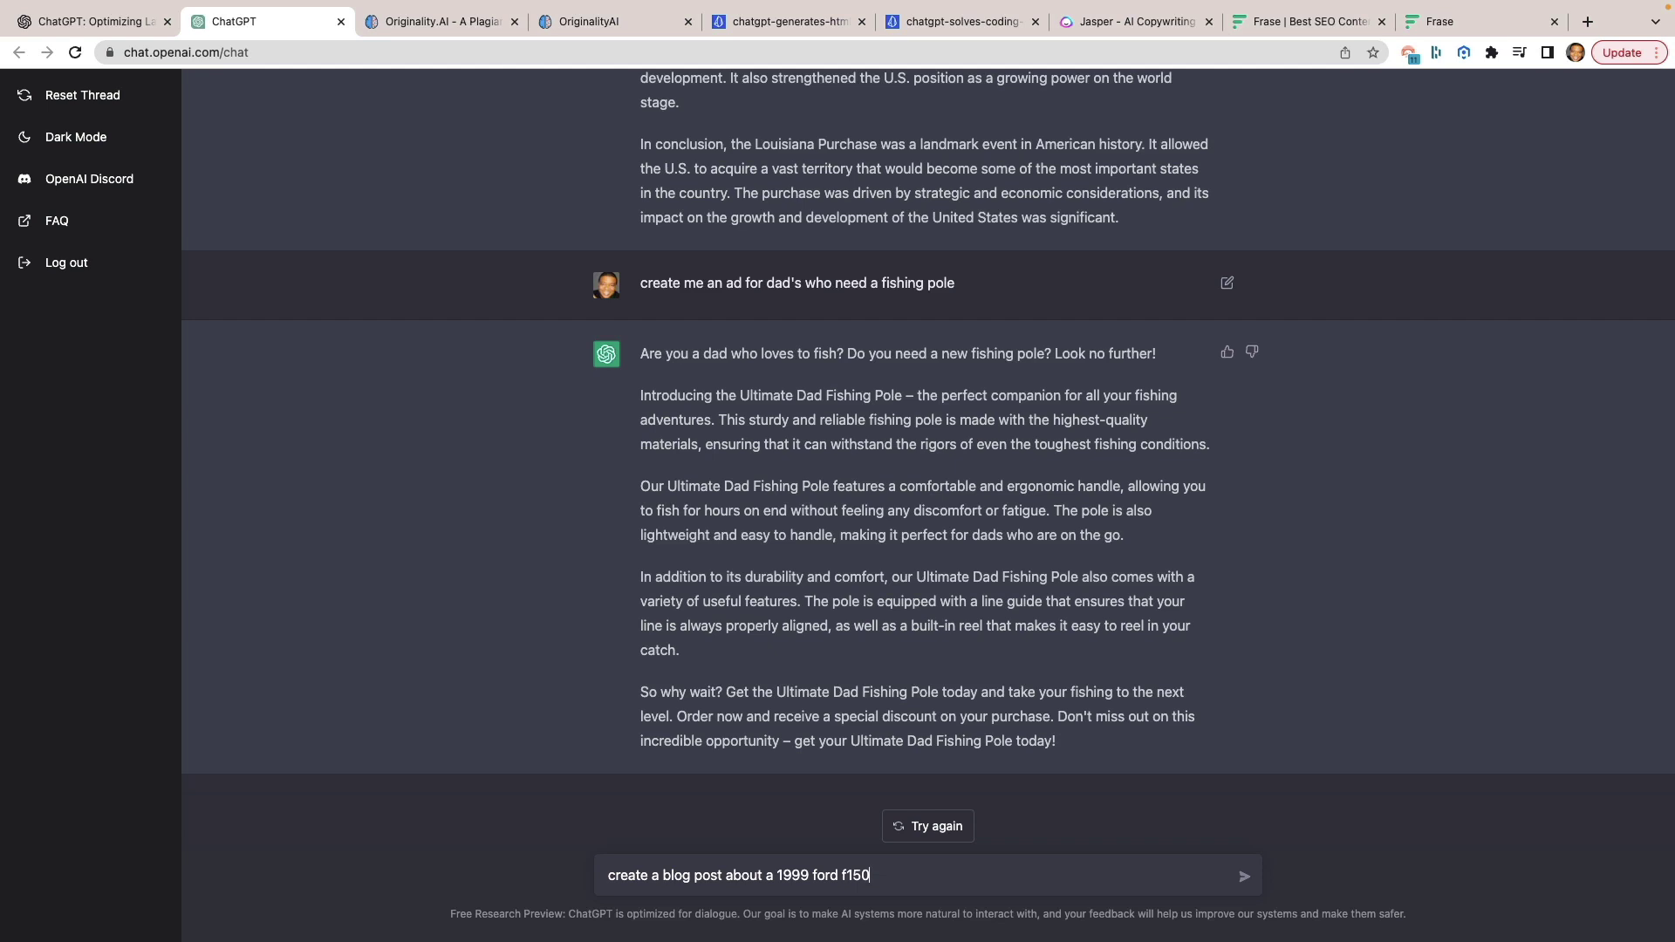
pyautogui.click(1244, 879)
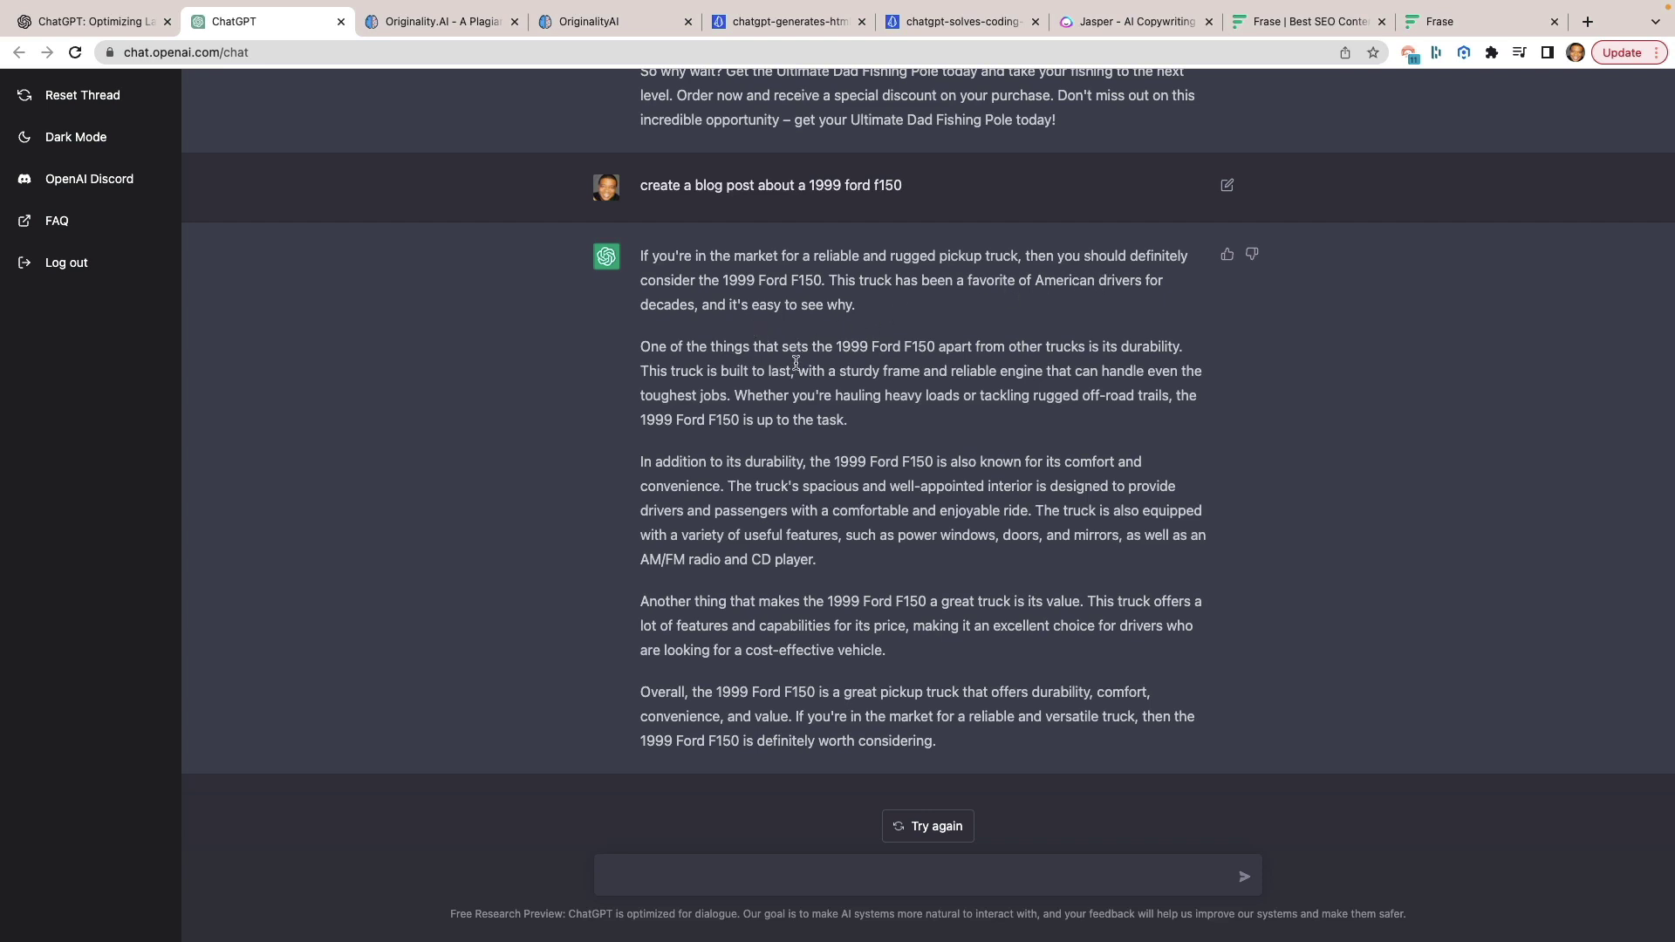
pyautogui.moveTo(829, 280); pyautogui.dragTo(876, 304)
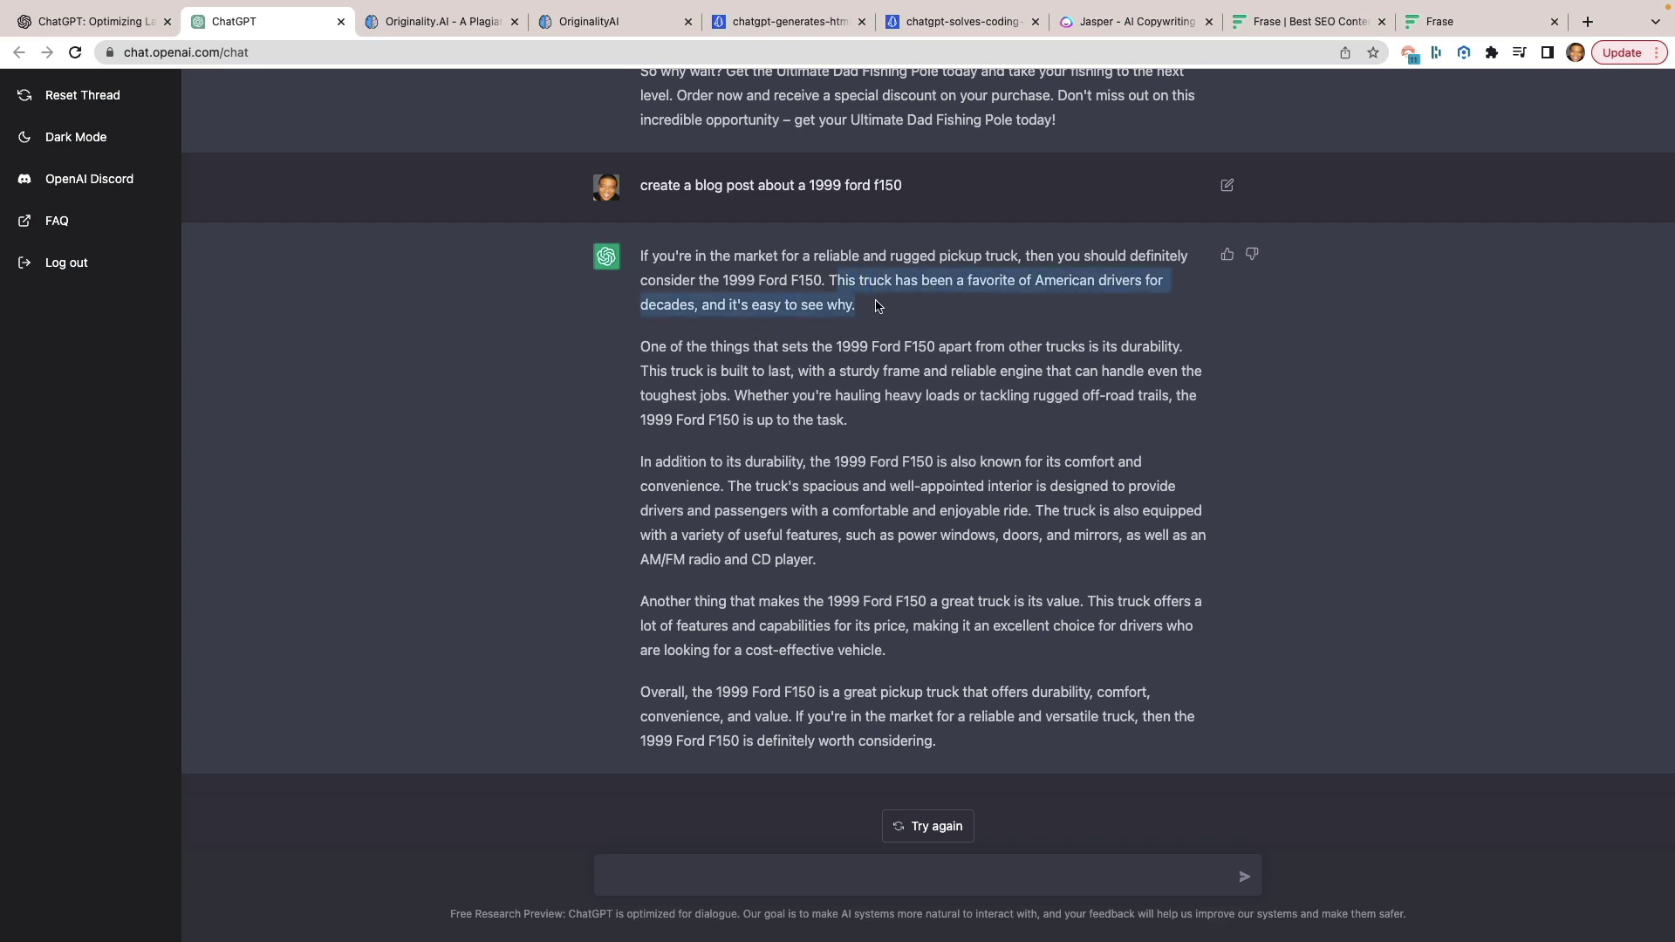
pyautogui.click(877, 305)
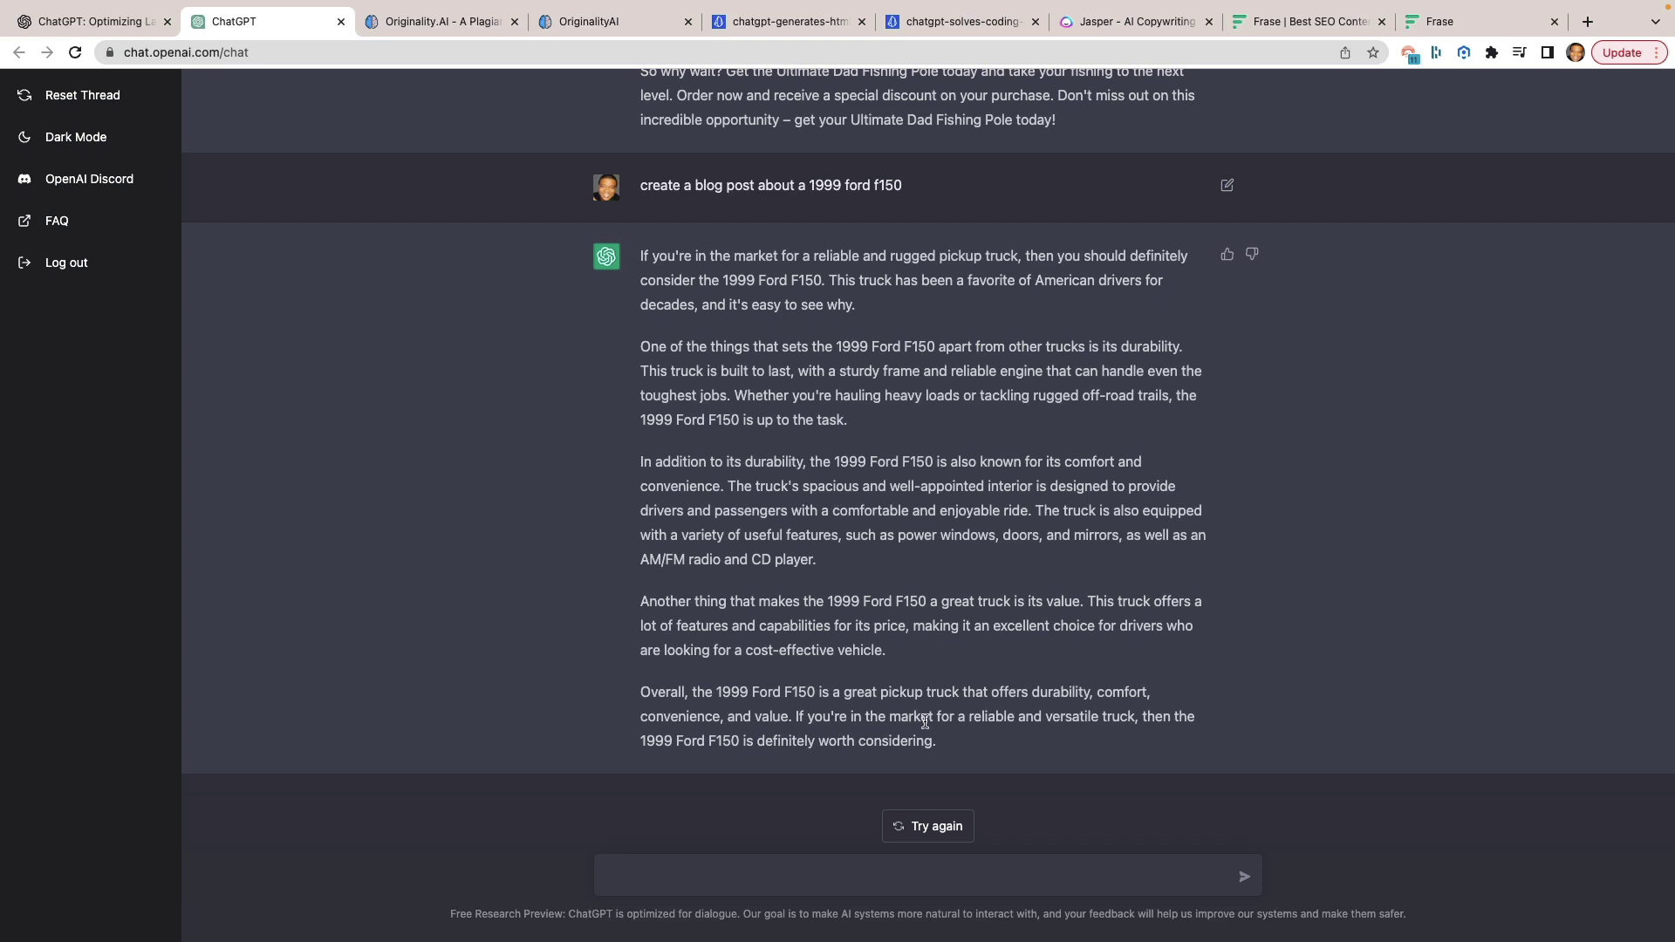
# Copy the entire generated Ford F150 blog post and switch to the Originality.AI dashboard
pyautogui.moveTo(947, 746); pyautogui.dragTo(640, 264)
pyautogui.press('super+c')
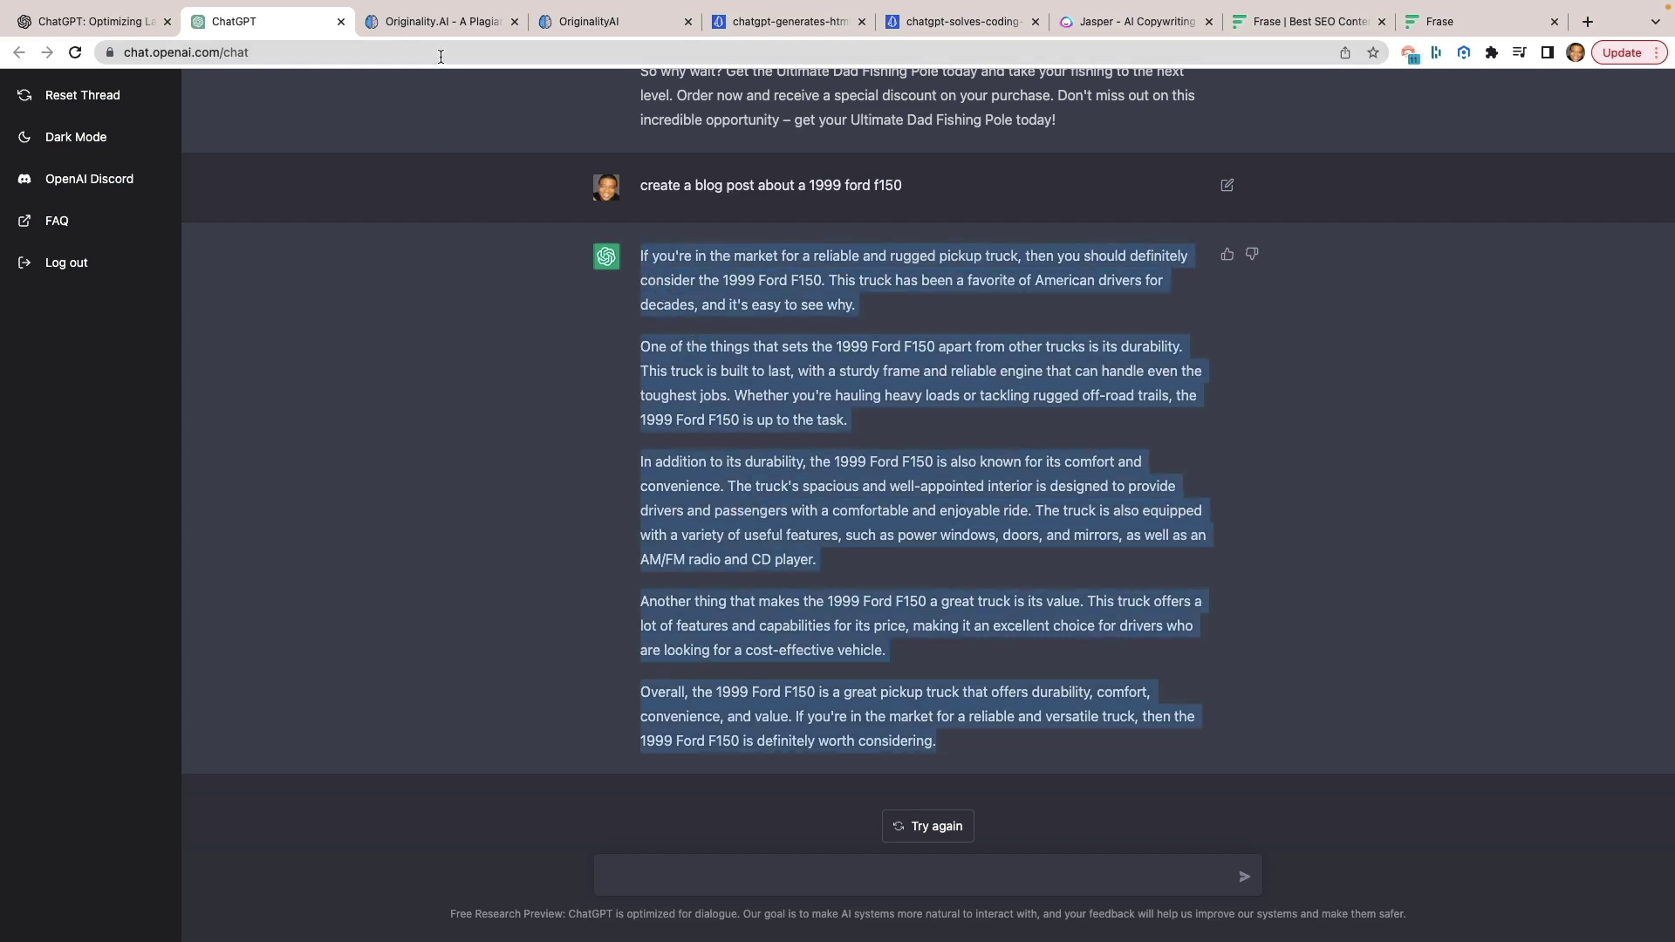
pyautogui.click(445, 24)
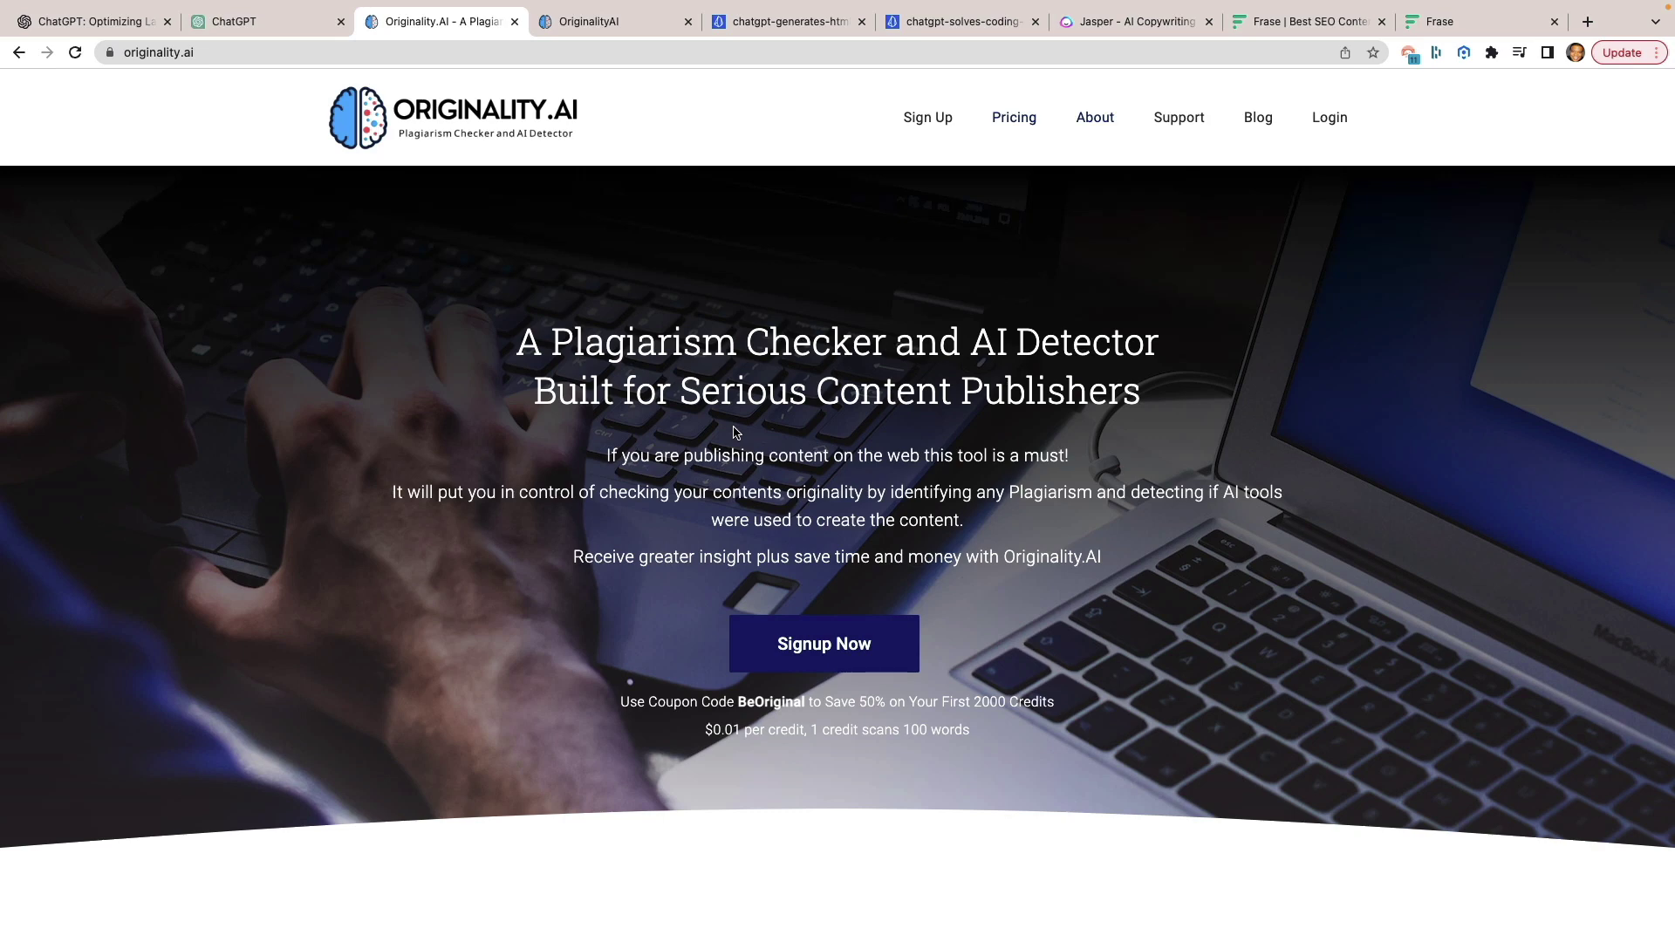
pyautogui.click(605, 25)
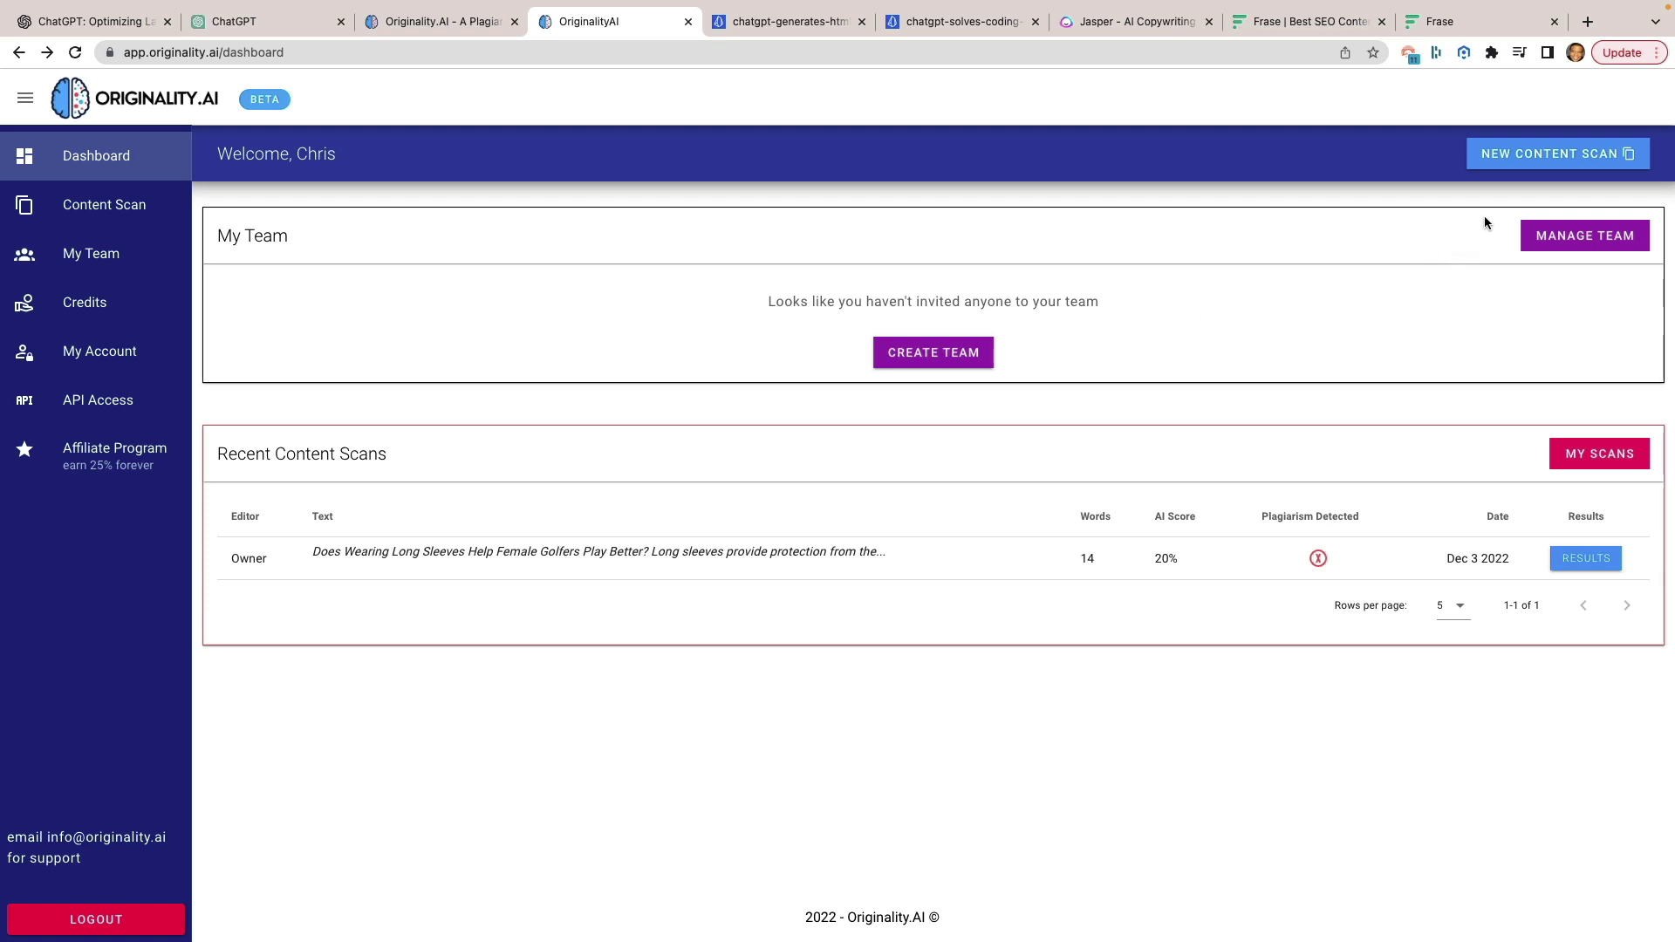
# Run a new content scan on the copied blog post, covering AI detection and plagiarism
pyautogui.click(1512, 157)
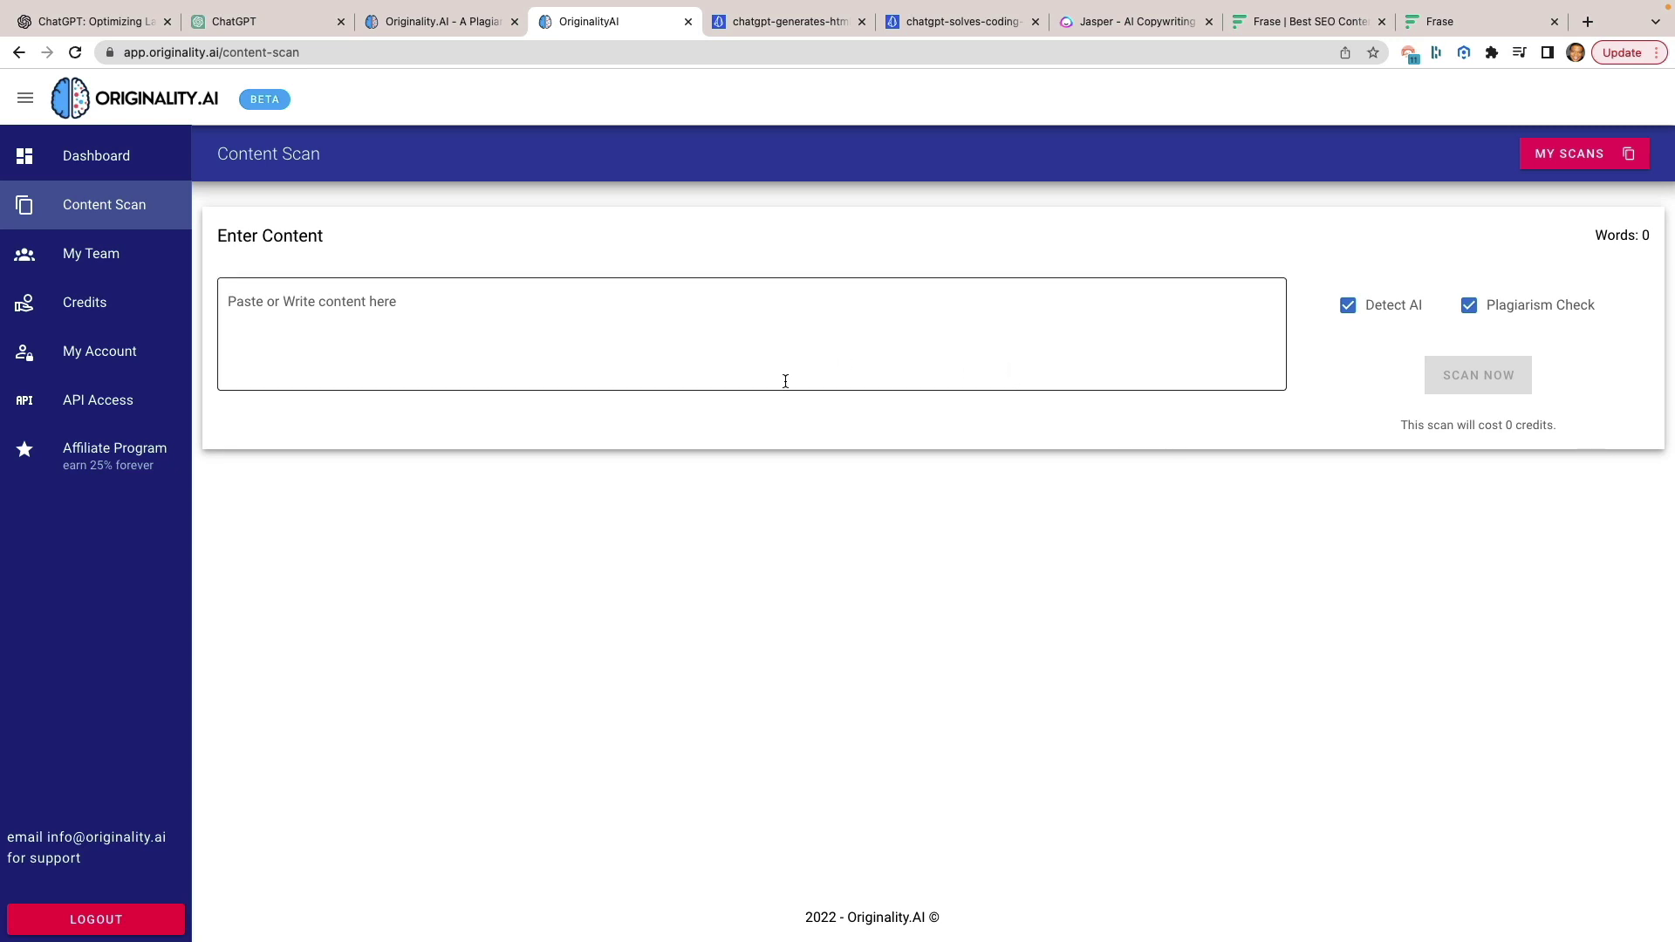
pyautogui.click(554, 338)
pyautogui.press('super+v')
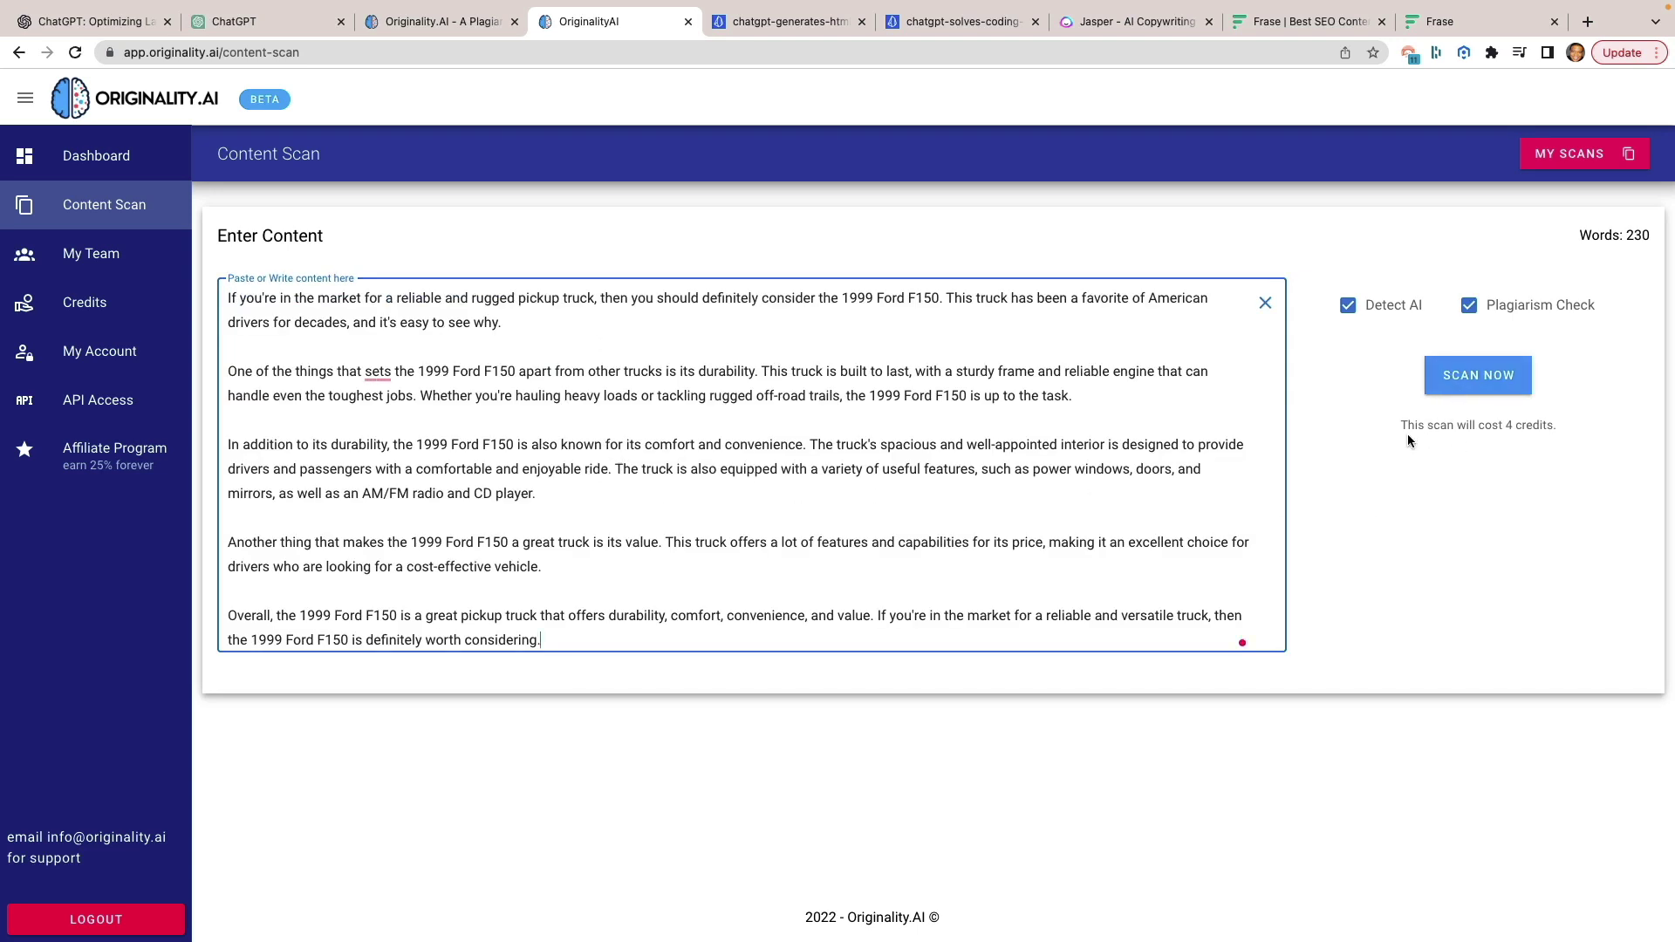
pyautogui.click(1511, 378)
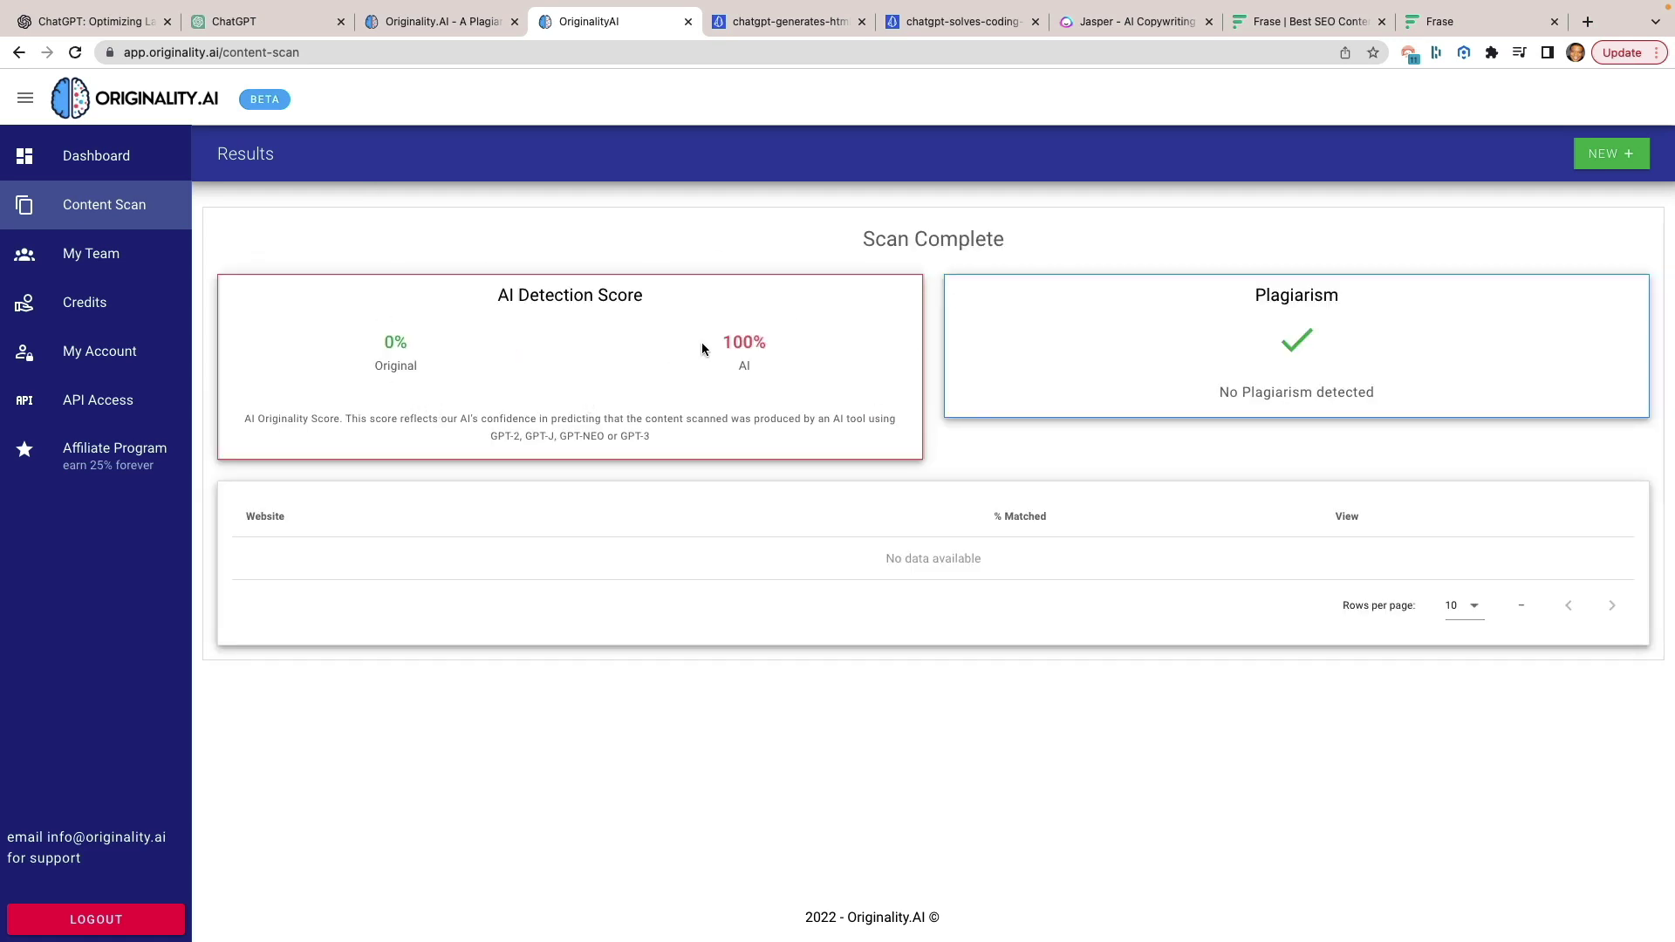
# Examine the AI detection score in the scan results, highlighting the AI percentage
pyautogui.moveTo(702, 348); pyautogui.dragTo(788, 370)
pyautogui.click(773, 373)
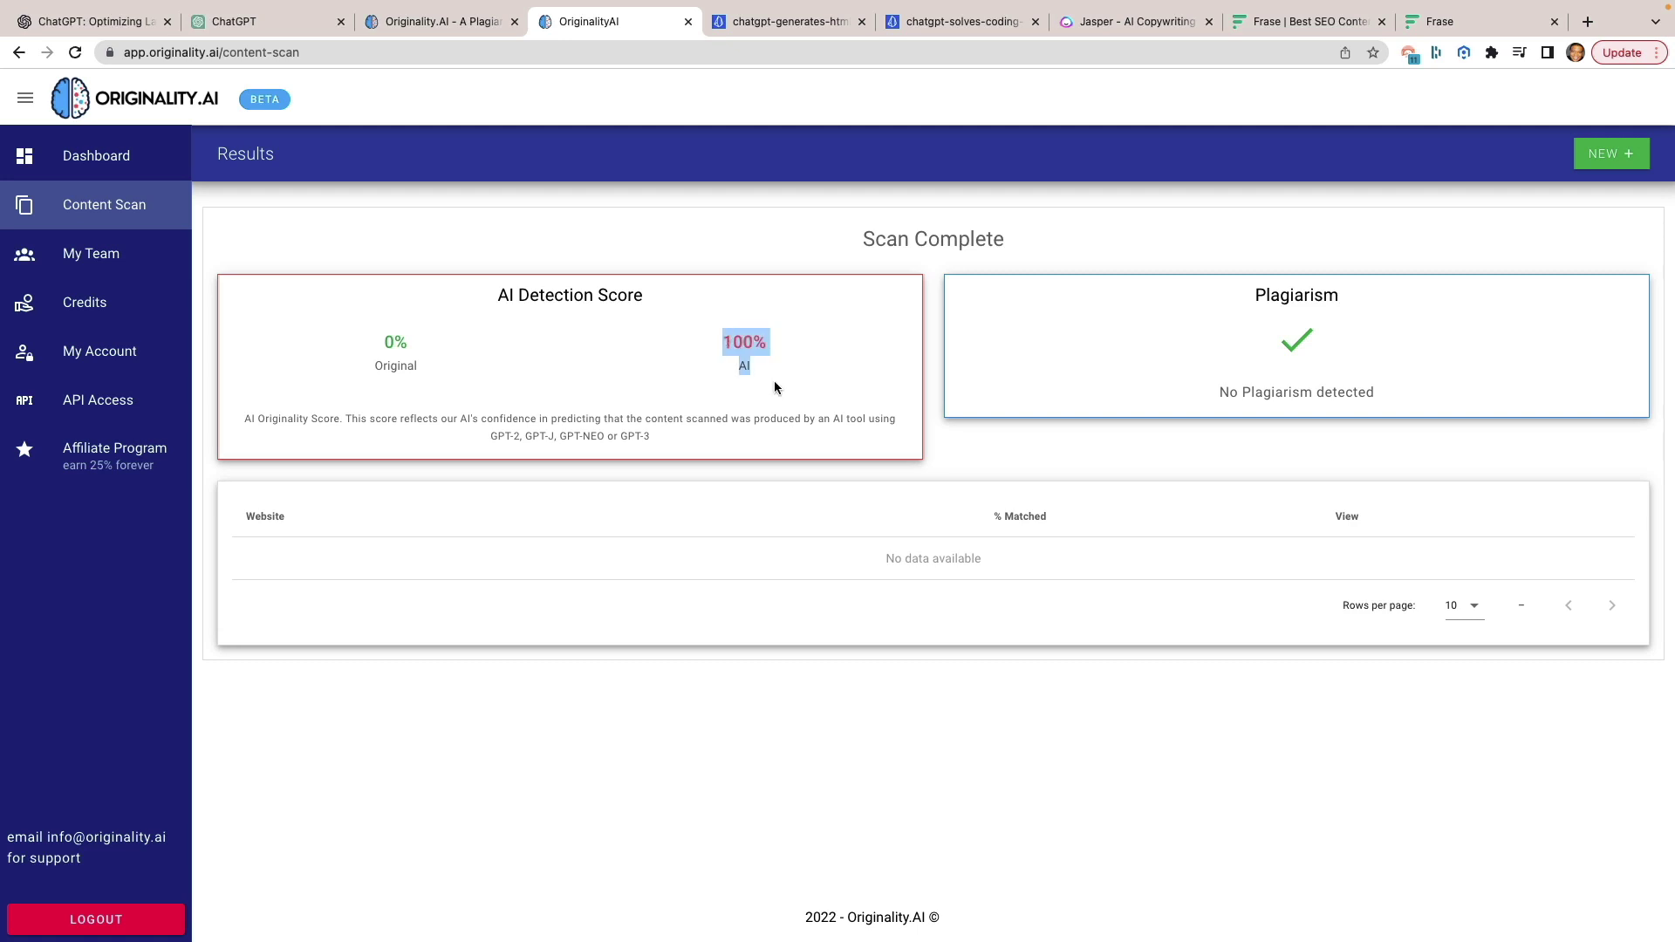
pyautogui.click(377, 381)
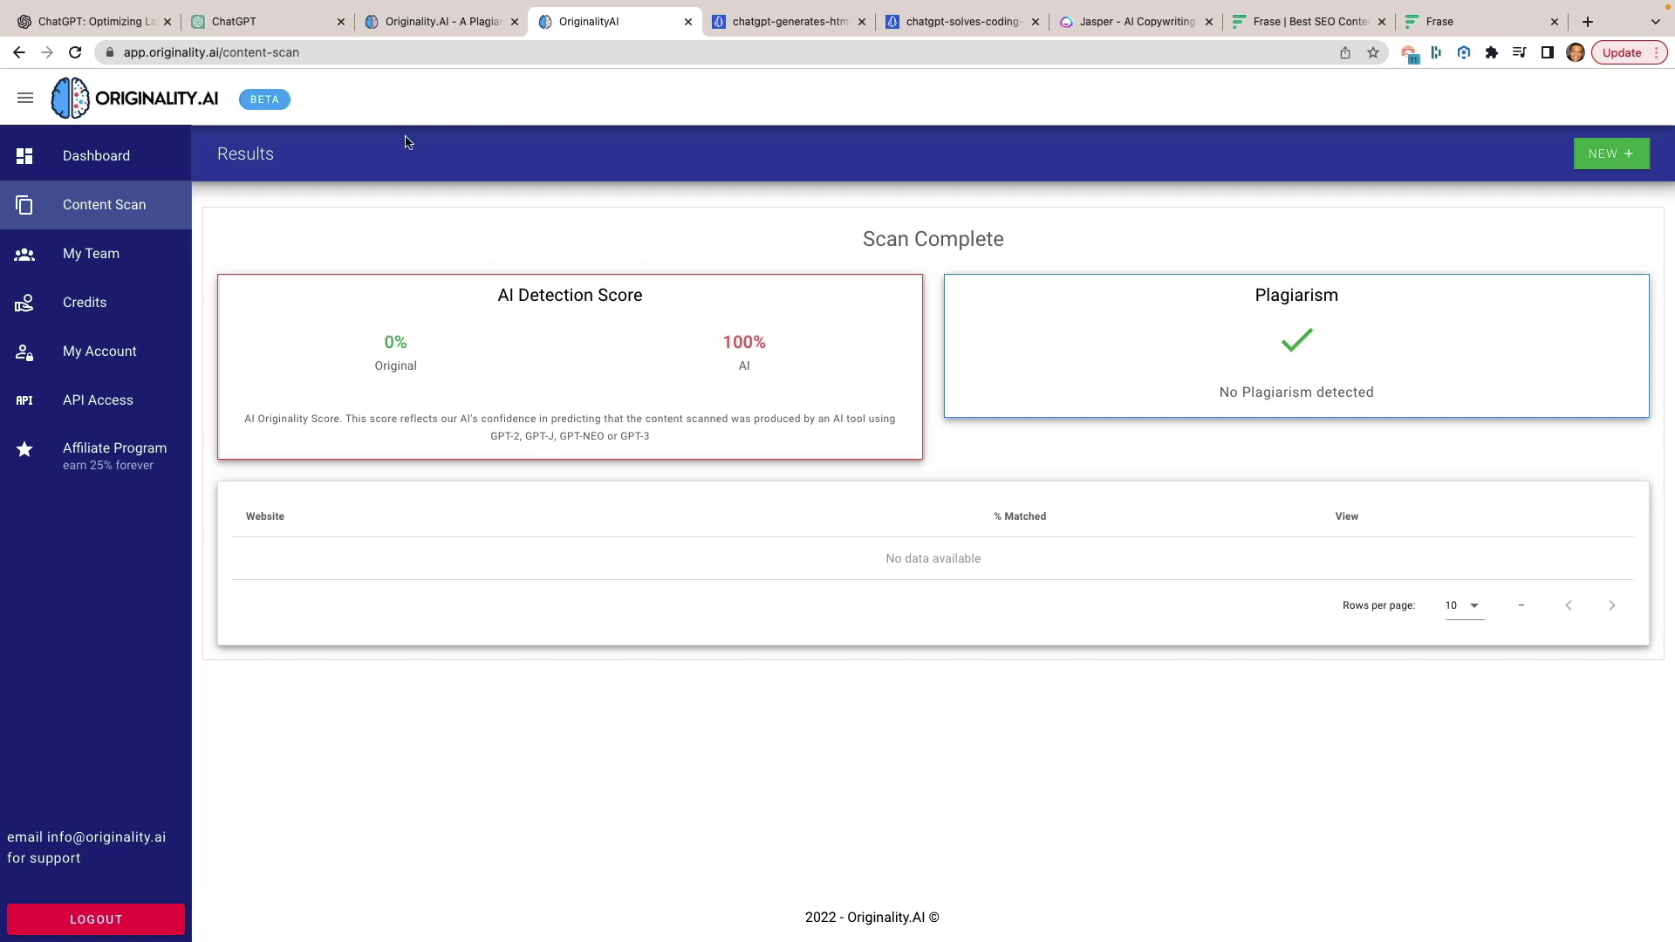
# Return to the ChatGPT conversation and submit the prompt "write a youtube script for how to tie a tie"
pyautogui.click(268, 26)
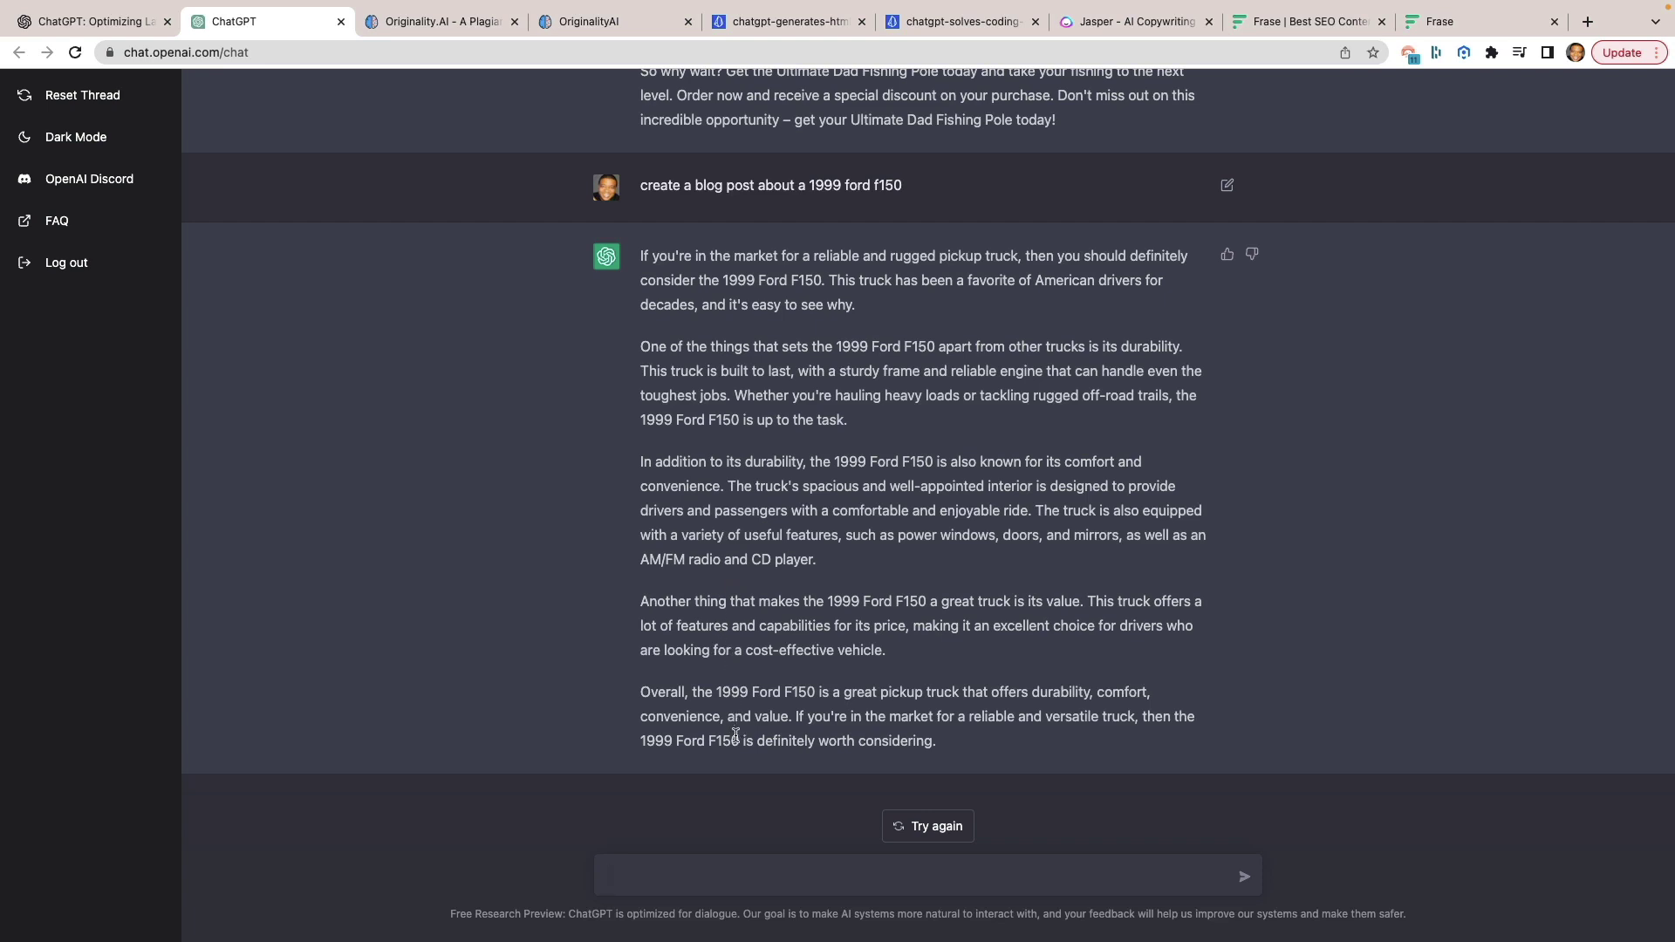
pyautogui.click(734, 871)
pyautogui.write('write a youtube script for how to tie a tie')
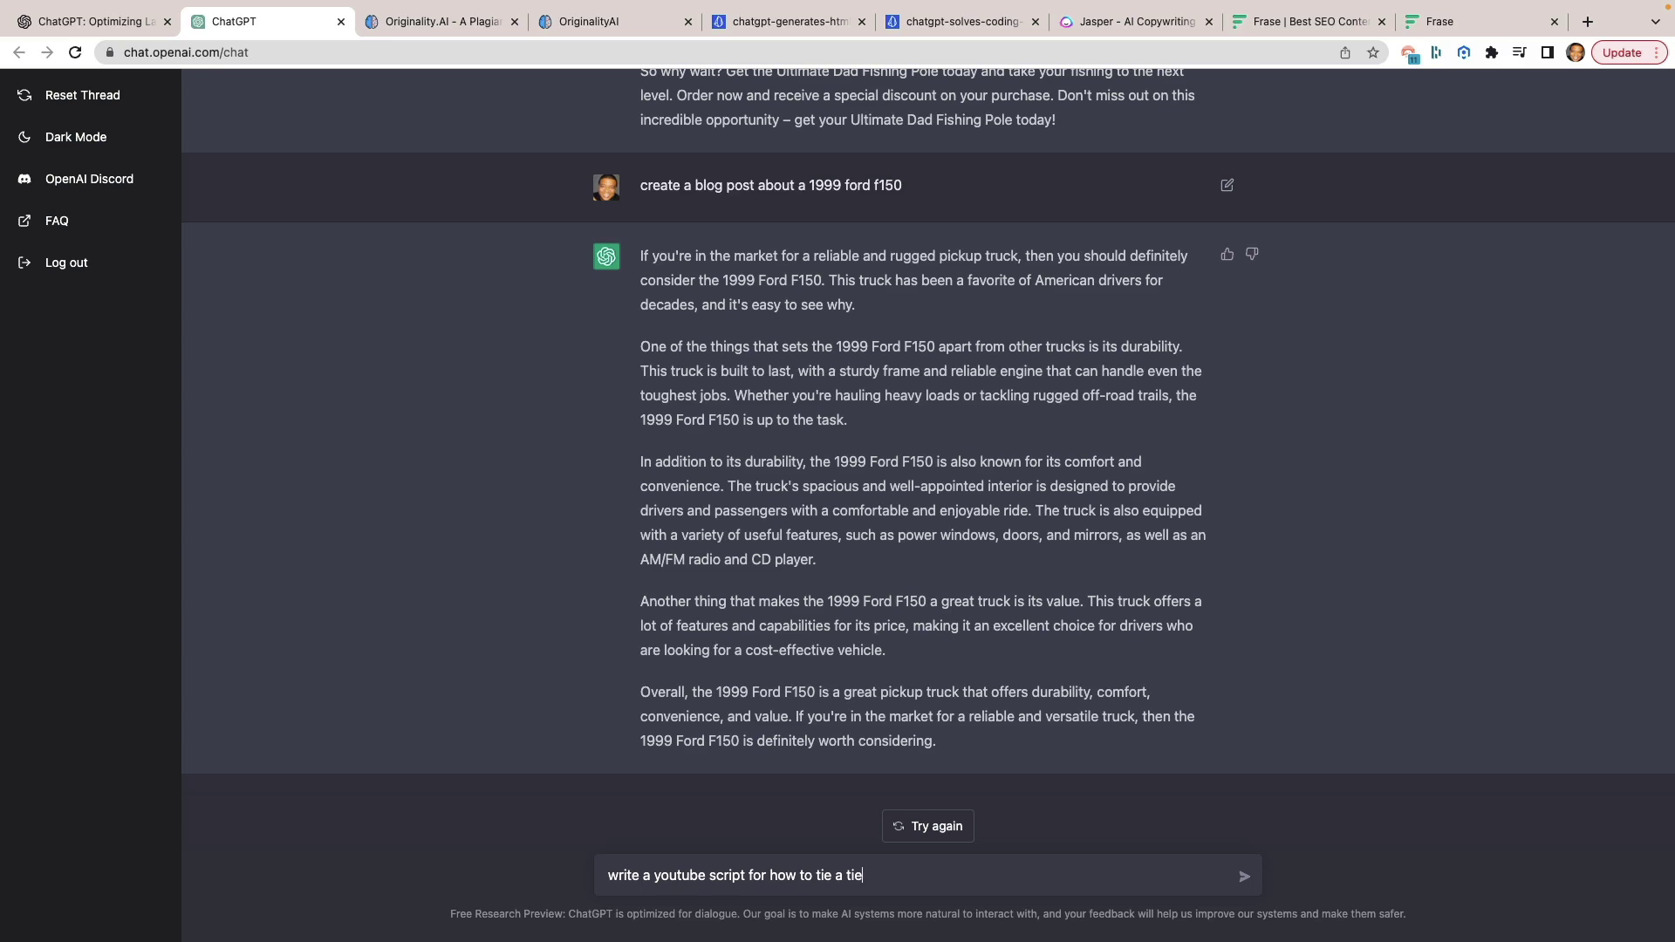
pyautogui.press('Return')
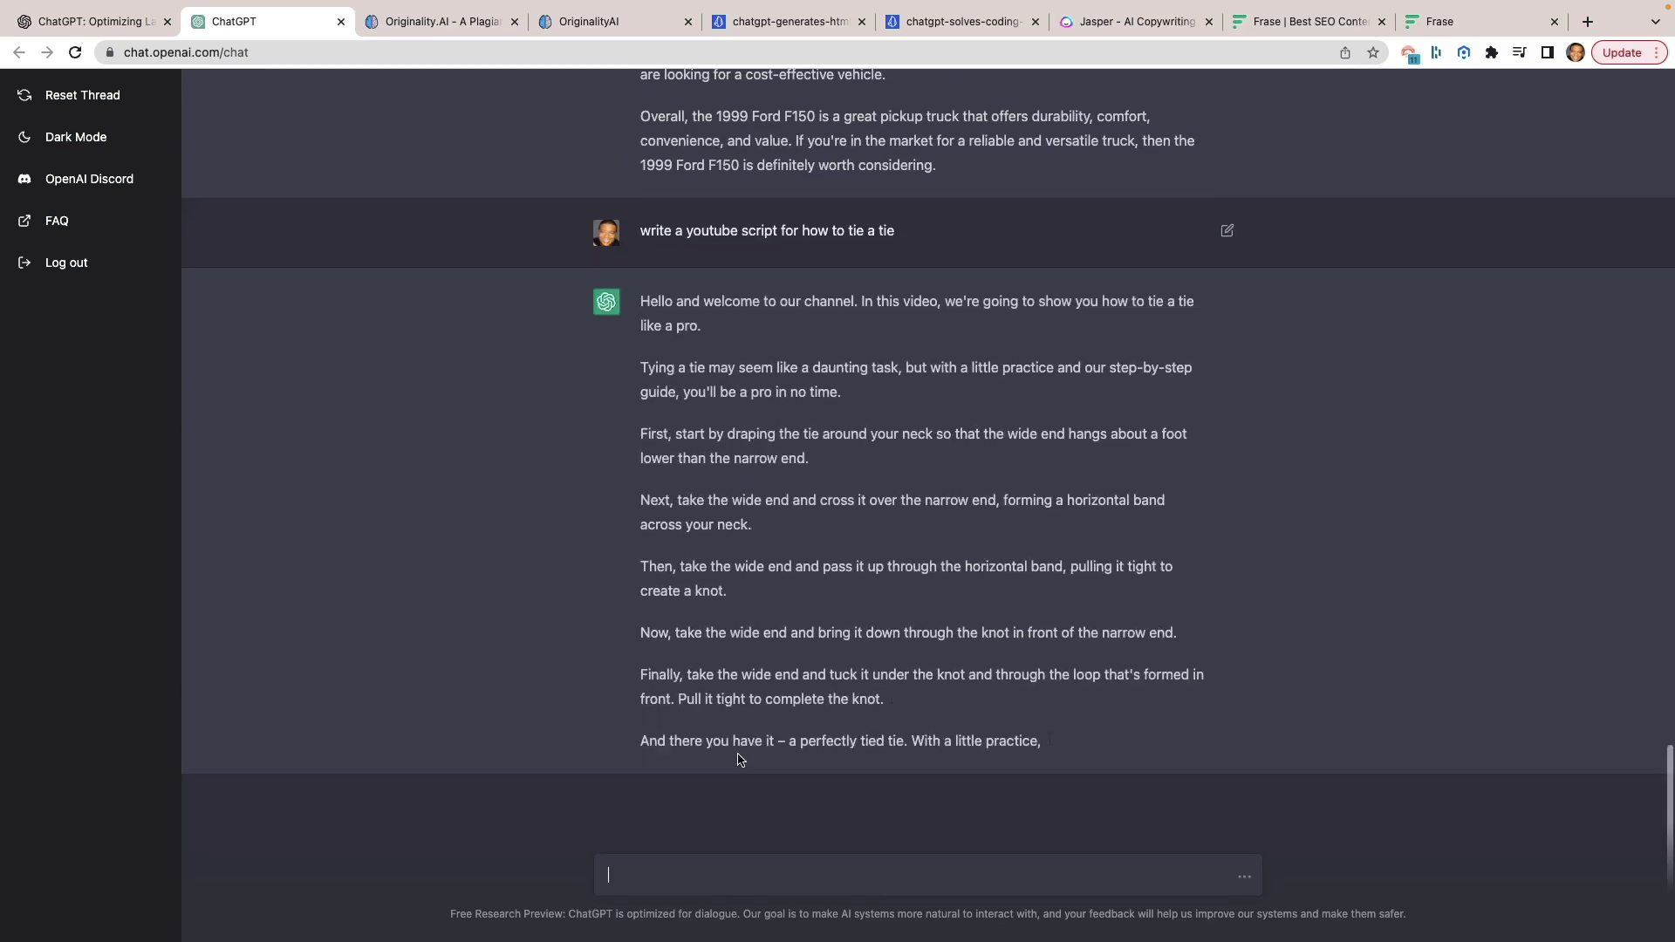
# Read through the generated tie-tying script from its channel greeting to its closing subscribe line
pyautogui.scroll(5, 811, 436)
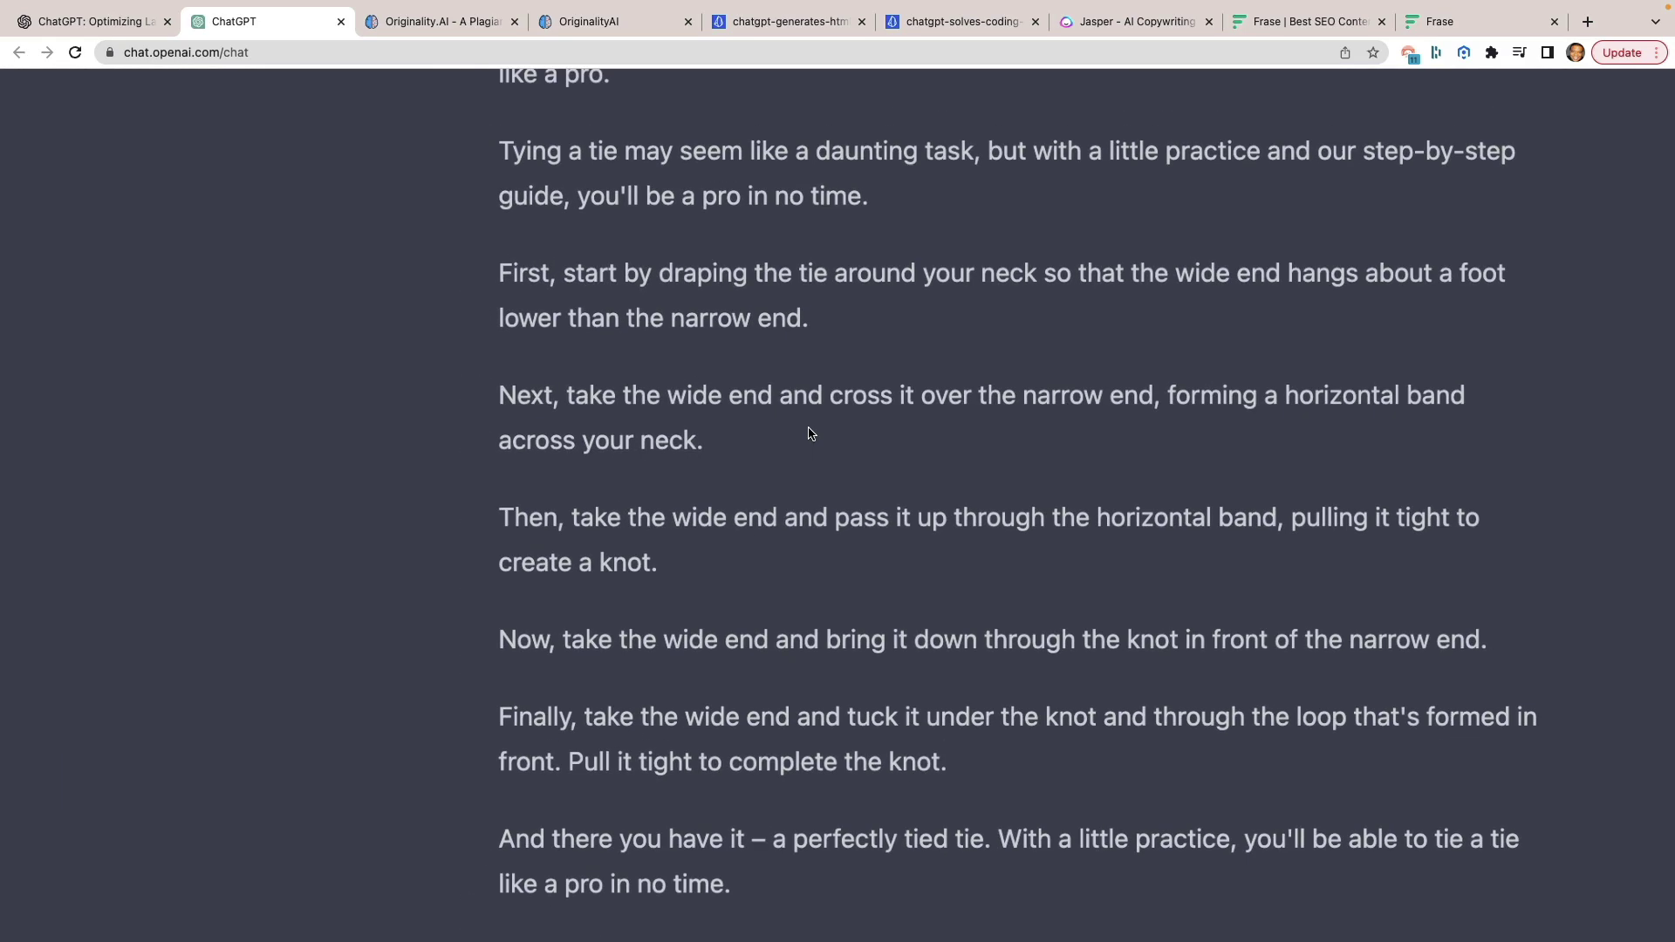
pyautogui.scroll(1, 810, 434)
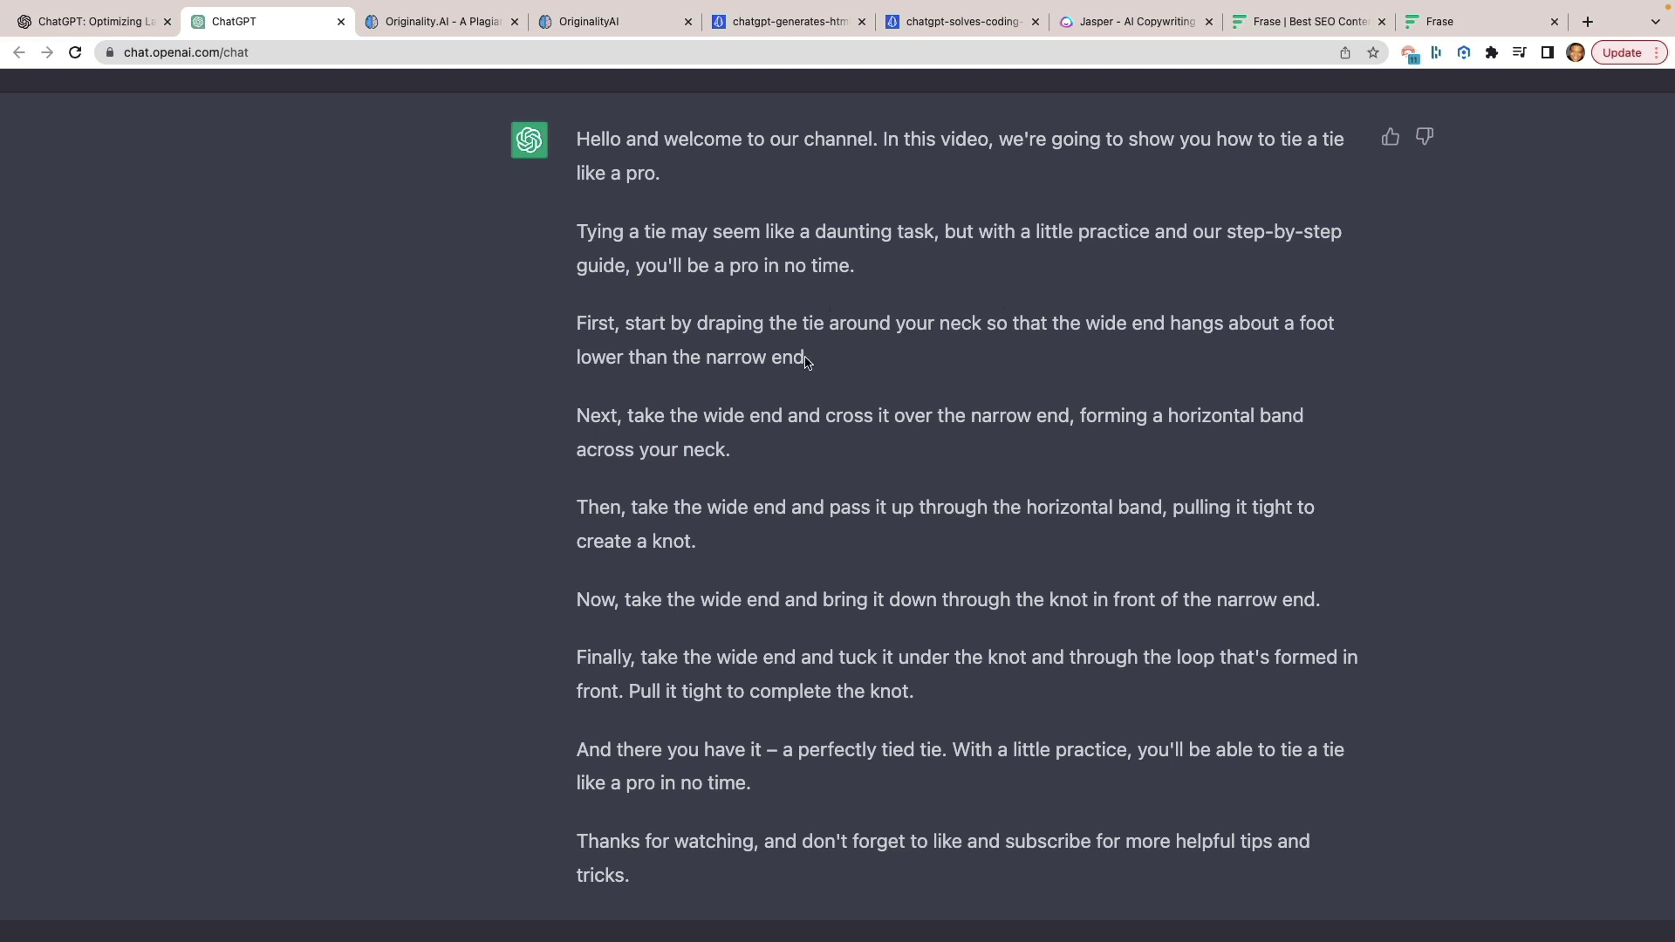
pyautogui.scroll(-1, 859, 461)
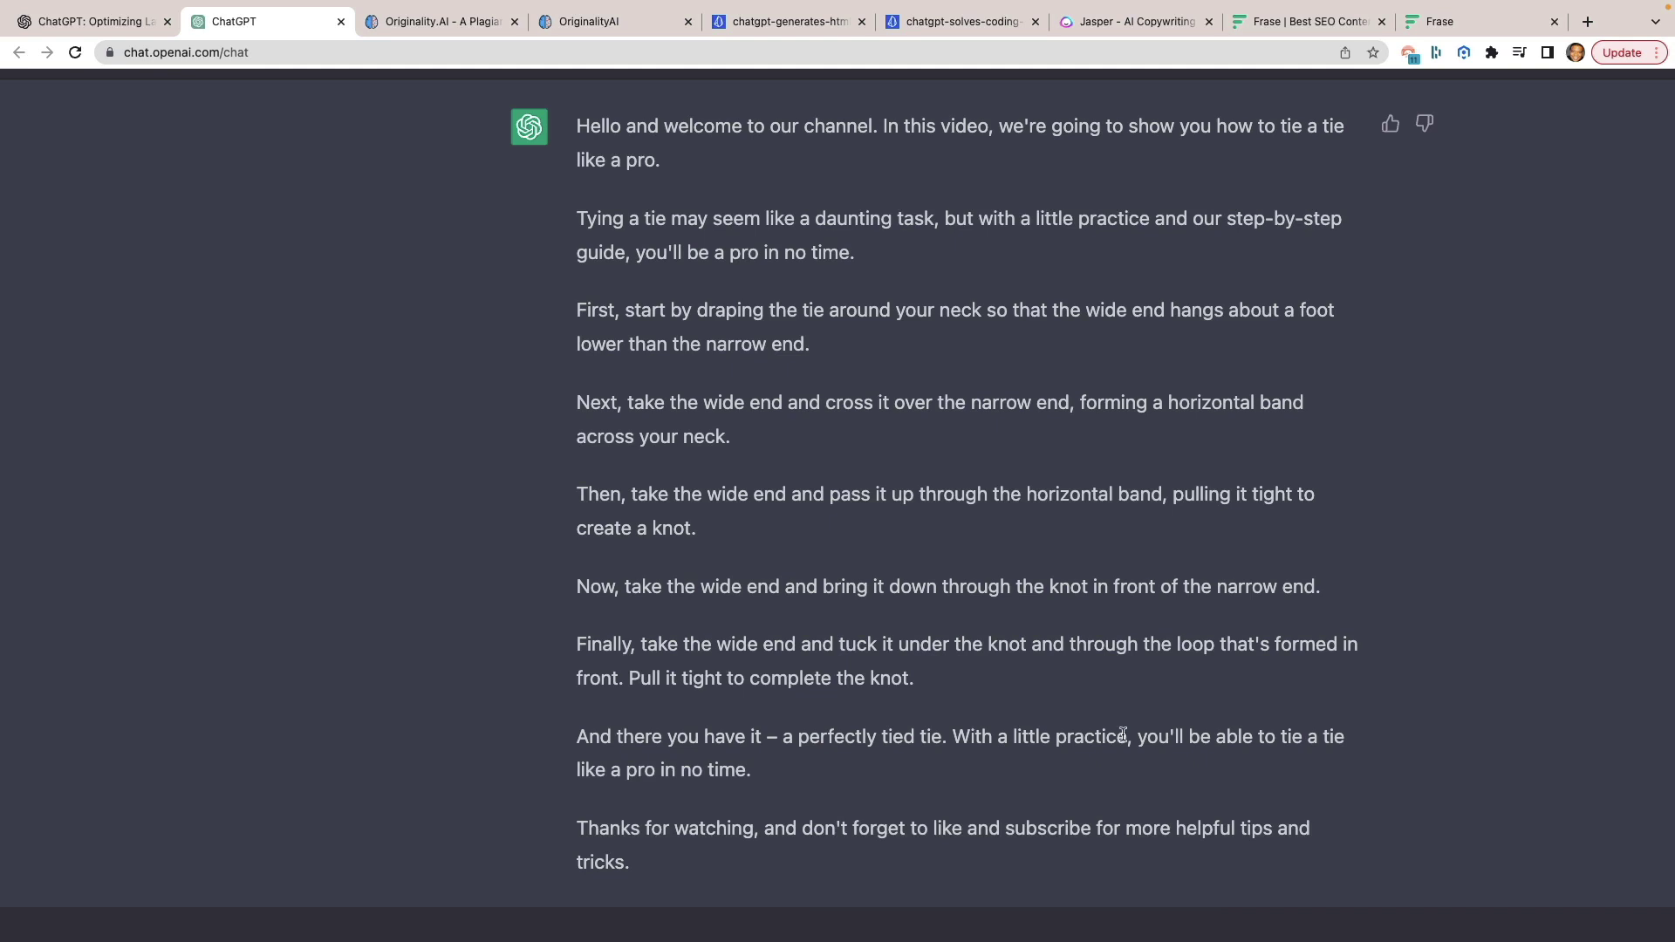
pyautogui.press('super+minus')
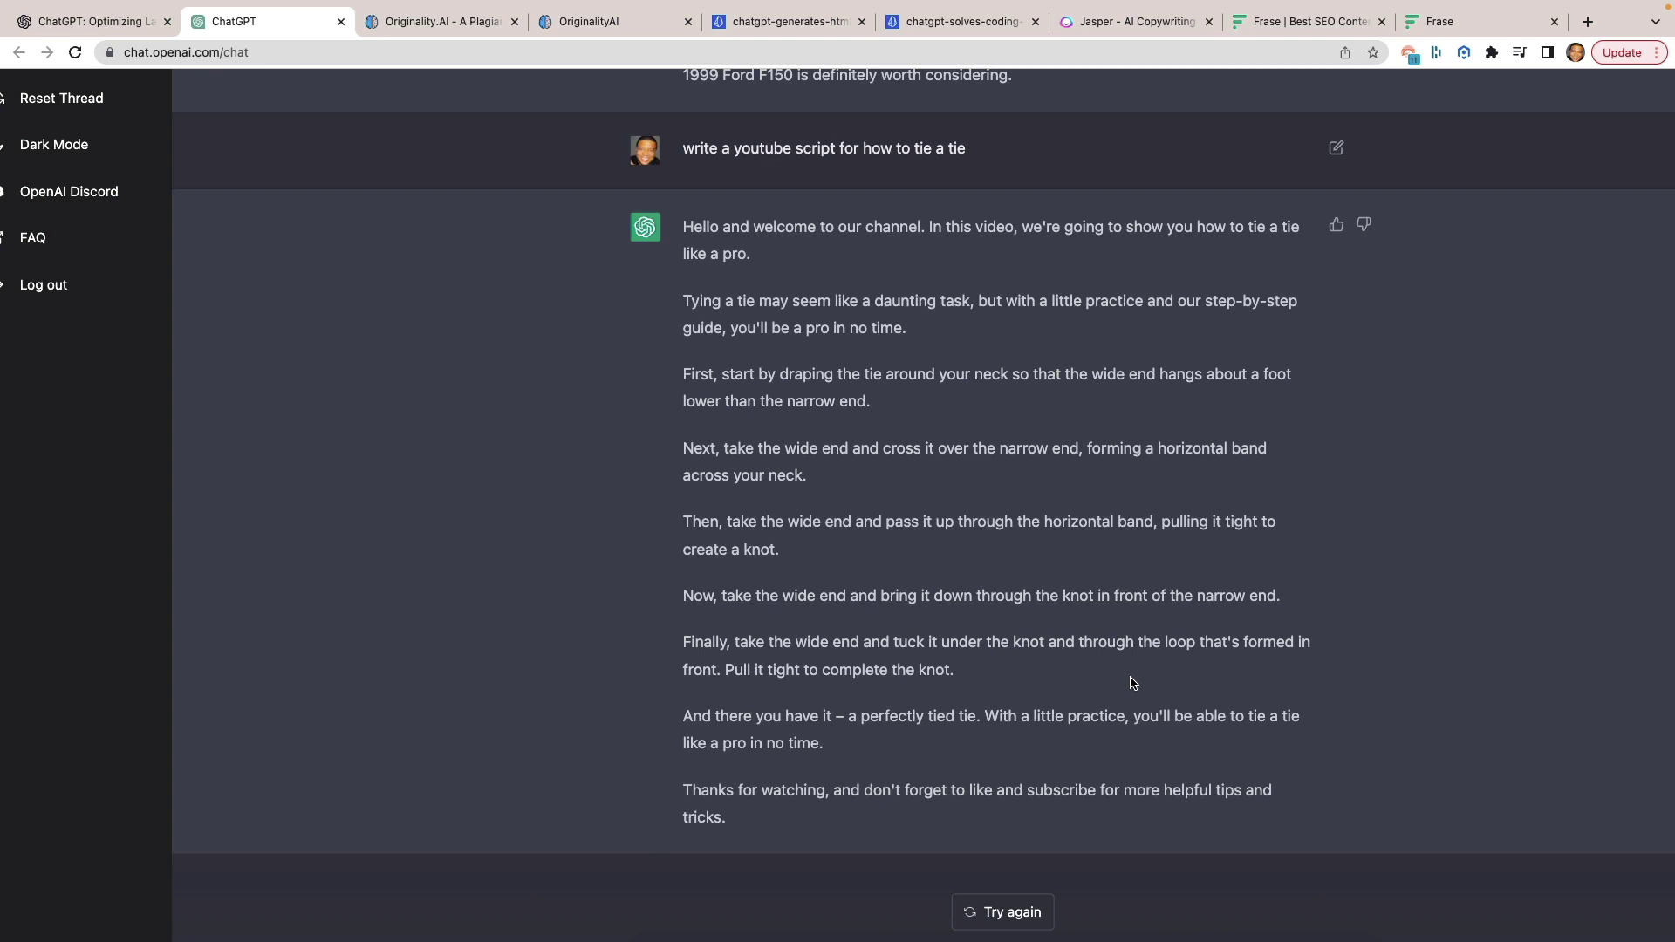
pyautogui.scroll(-3, 1132, 683)
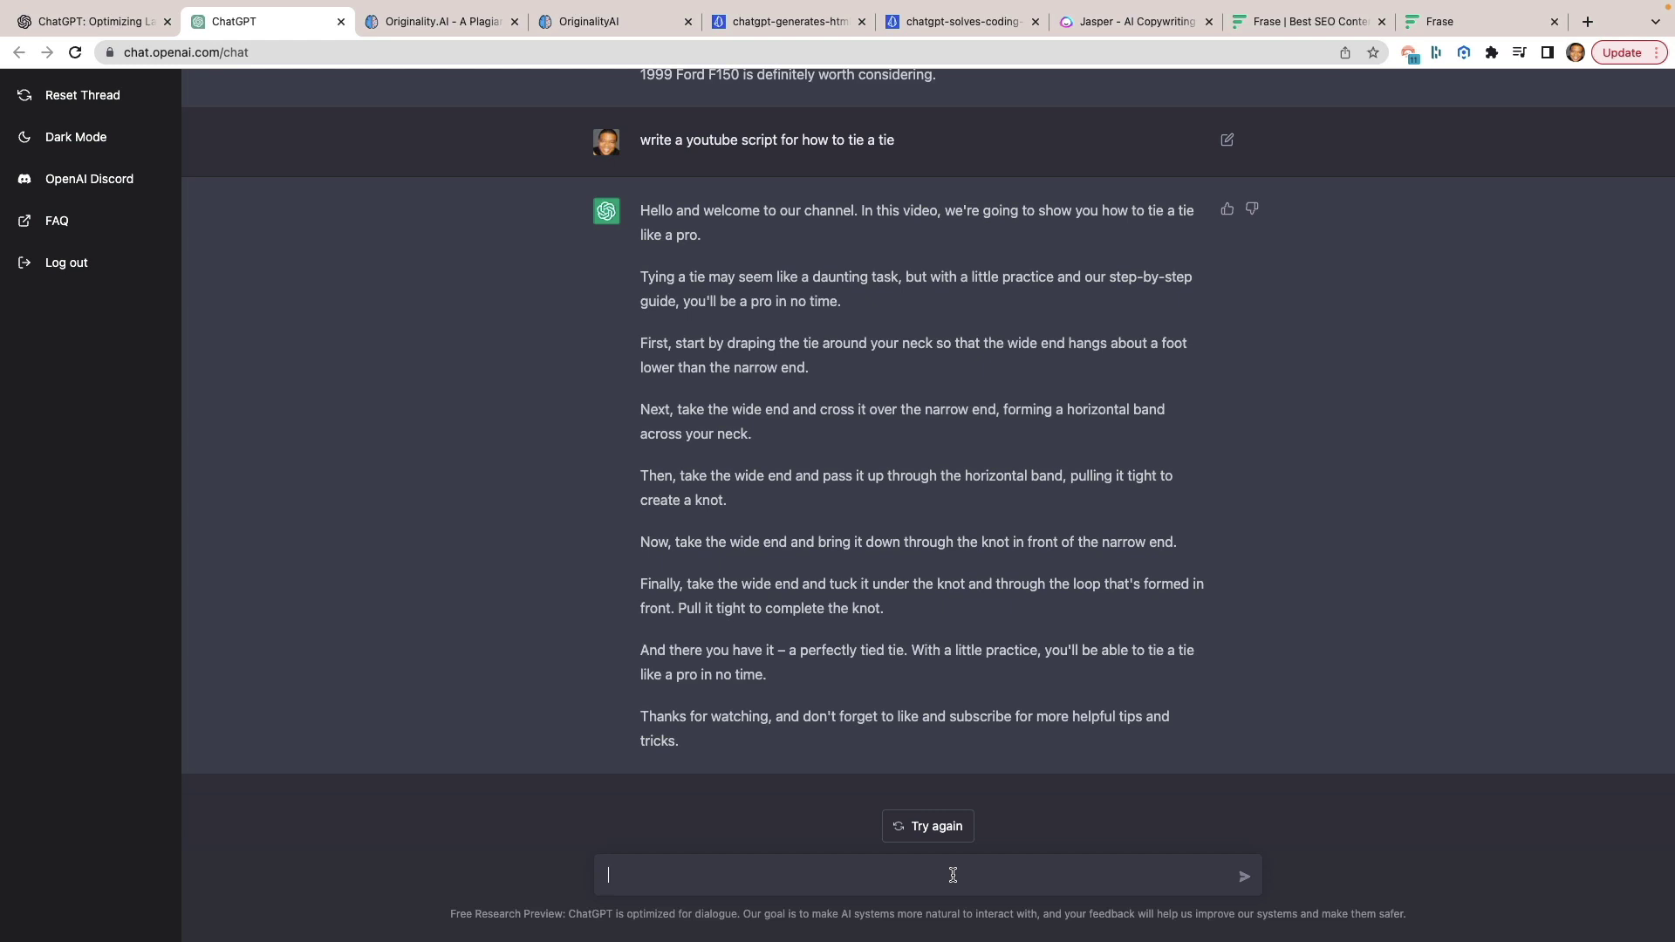
# View the Frase homepage and examine the Frase Answers setup page, including its crawl, assistant and dataset options and website installation section
pyautogui.click(1302, 21)
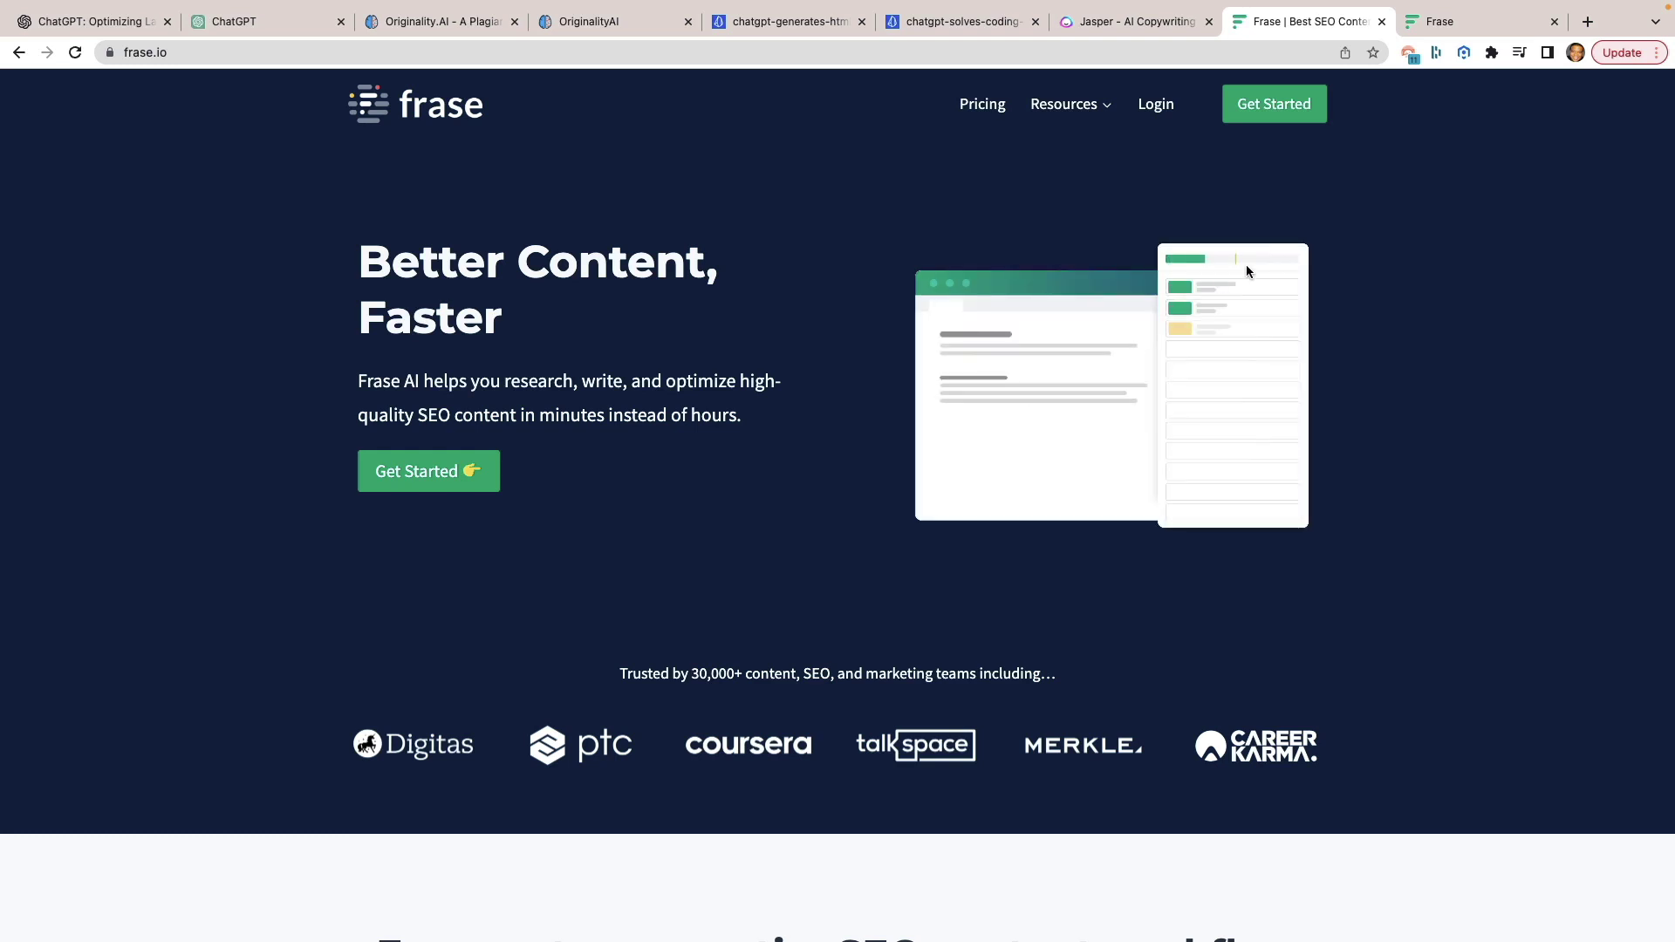
pyautogui.click(1442, 26)
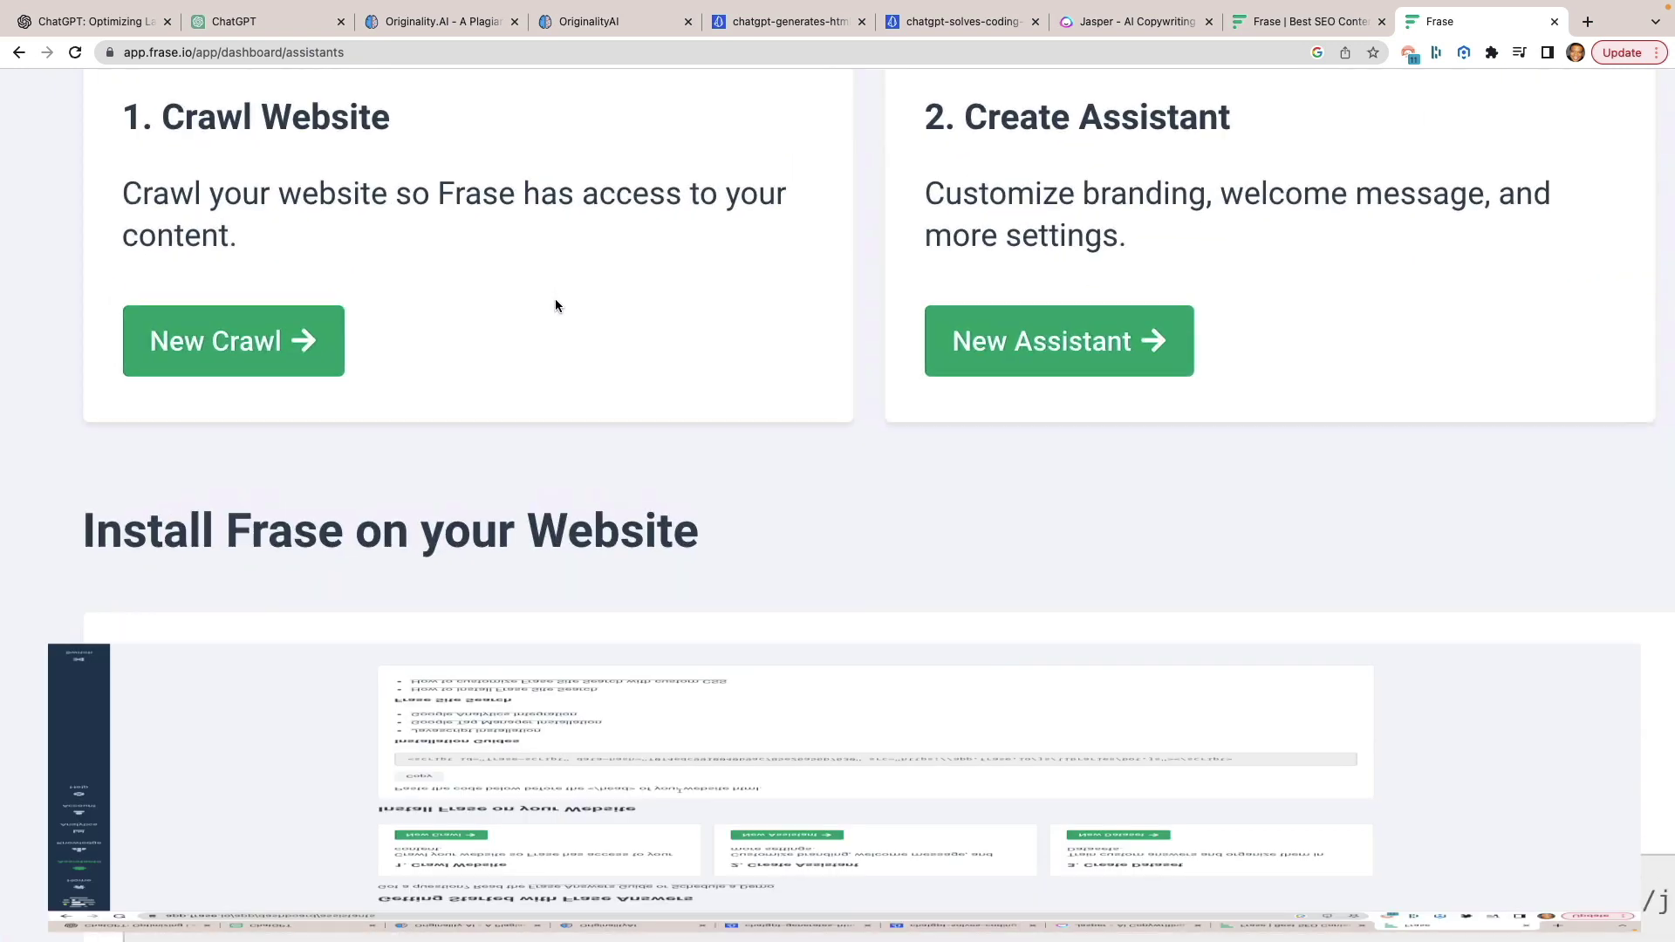
pyautogui.scroll(1, 554, 305)
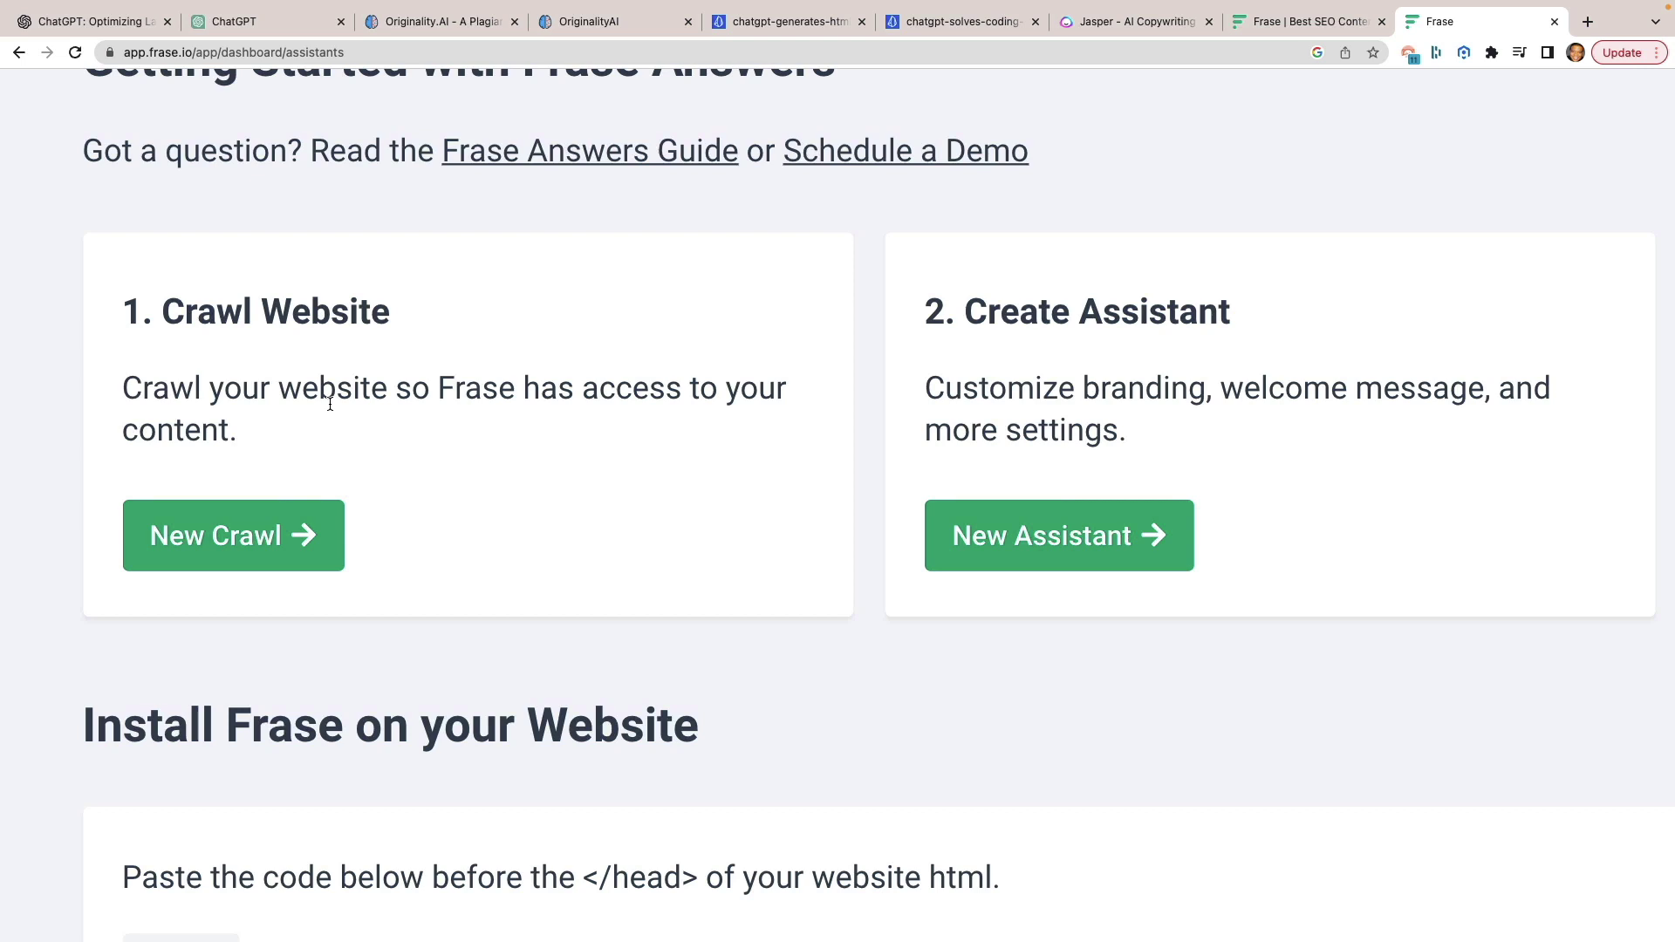
pyautogui.hscroll(5, 599, 392)
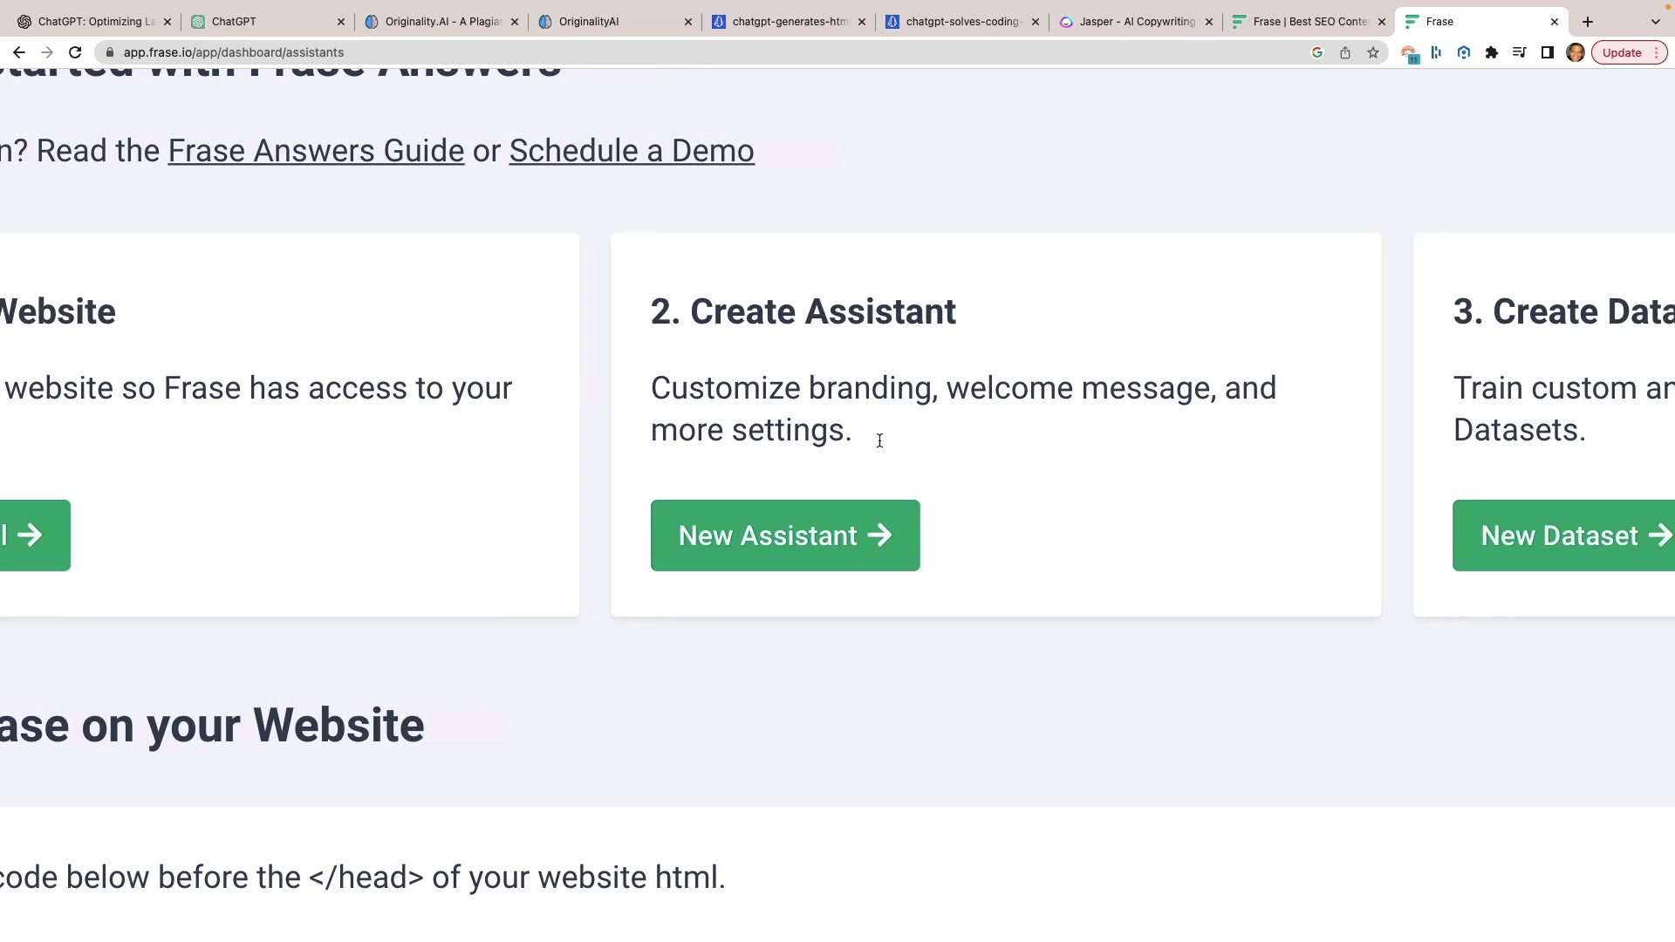
pyautogui.hscroll(1, 880, 441)
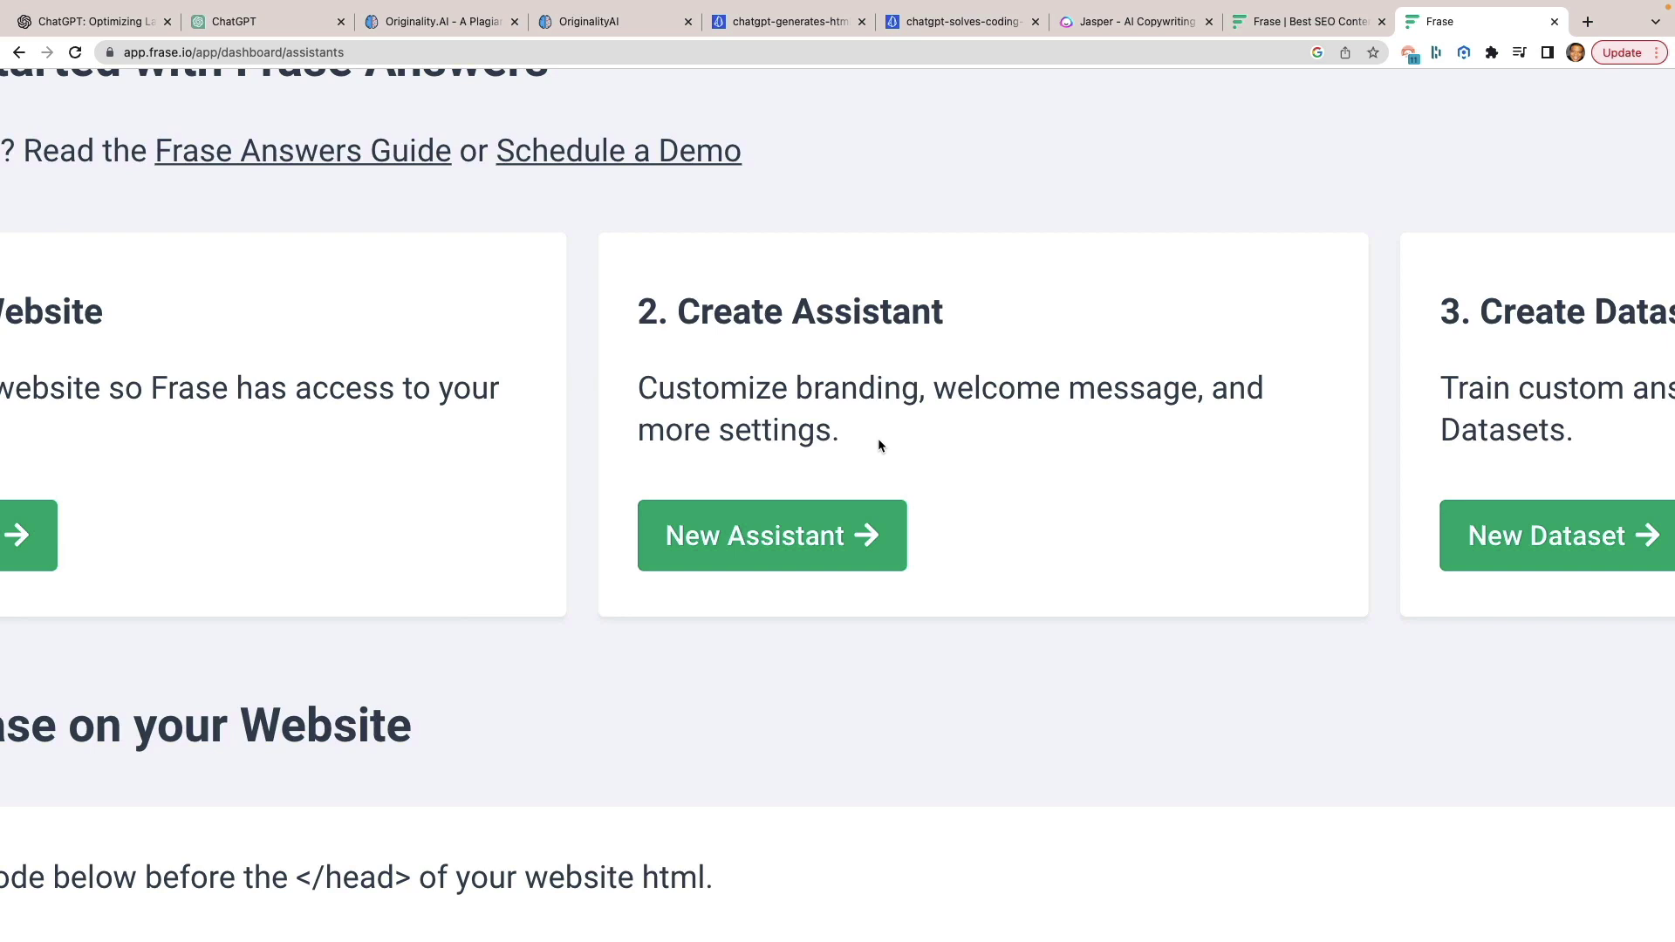
pyautogui.hscroll(2, 879, 446)
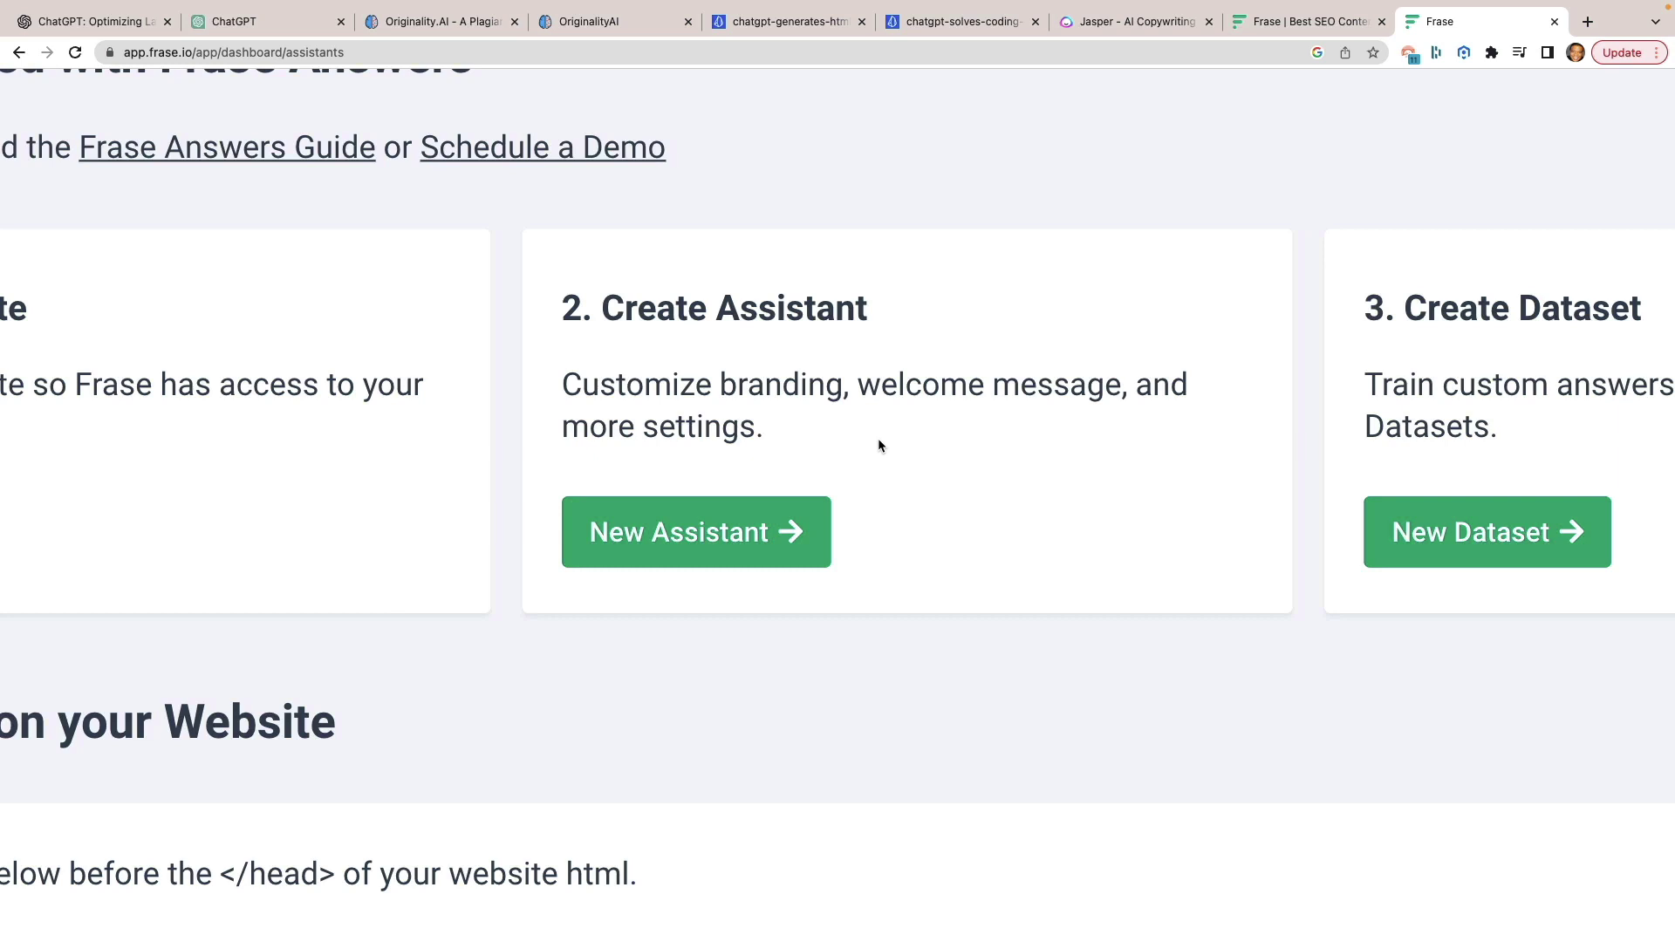
pyautogui.hscroll(3, 879, 444)
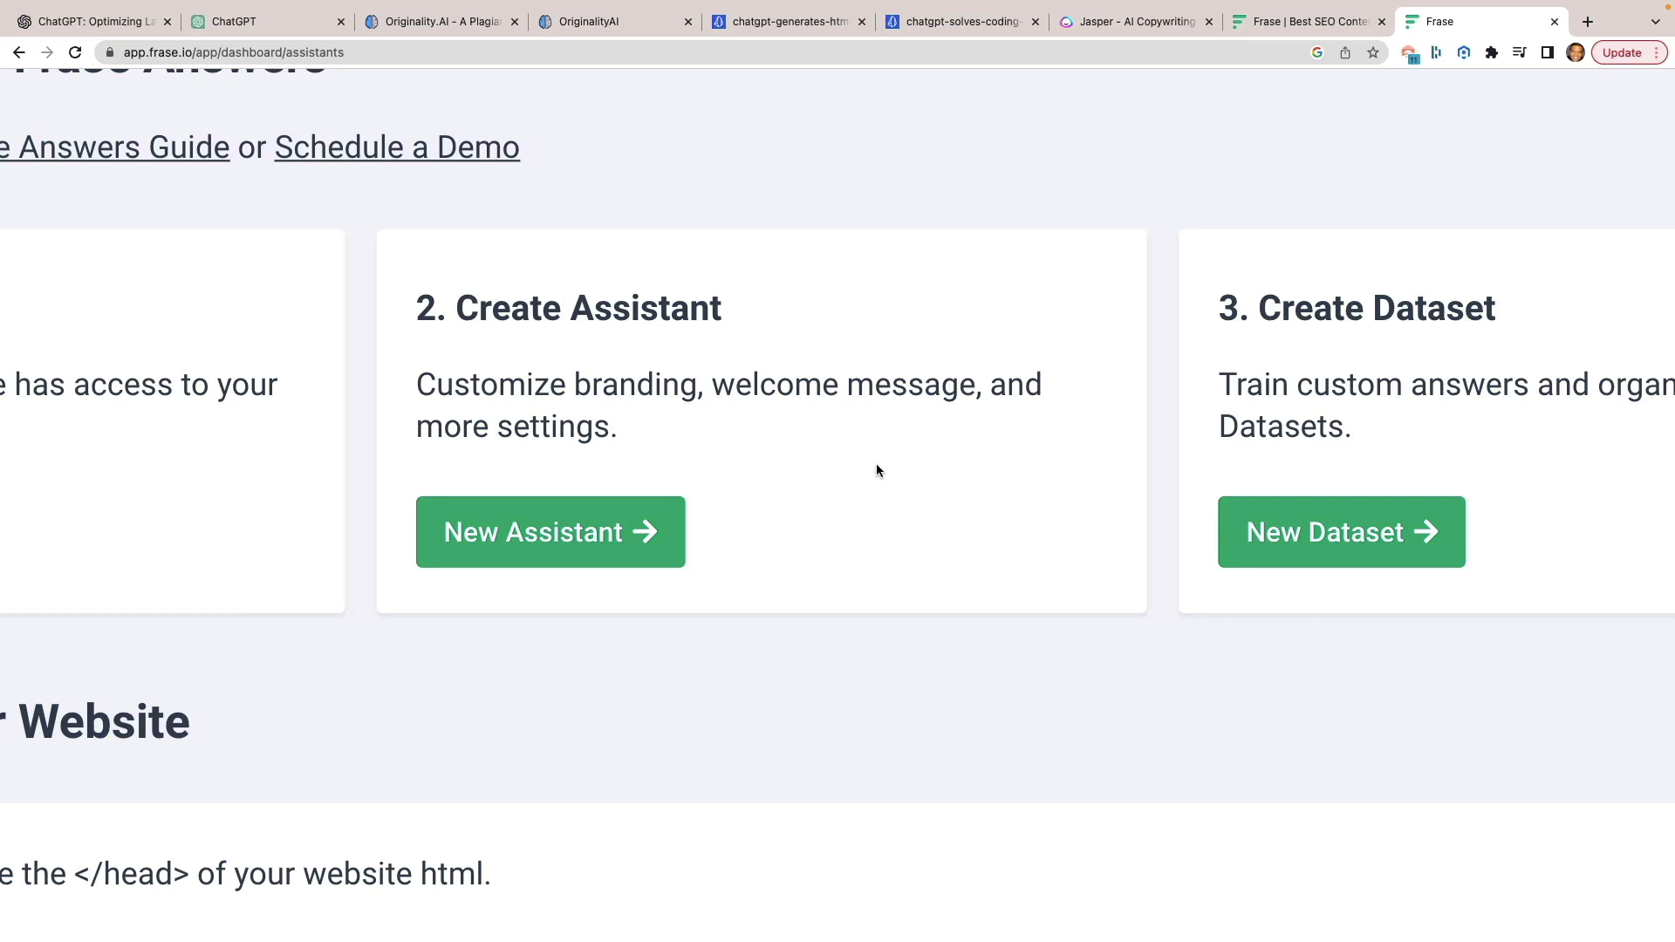
pyautogui.scroll(-5, 740, 473)
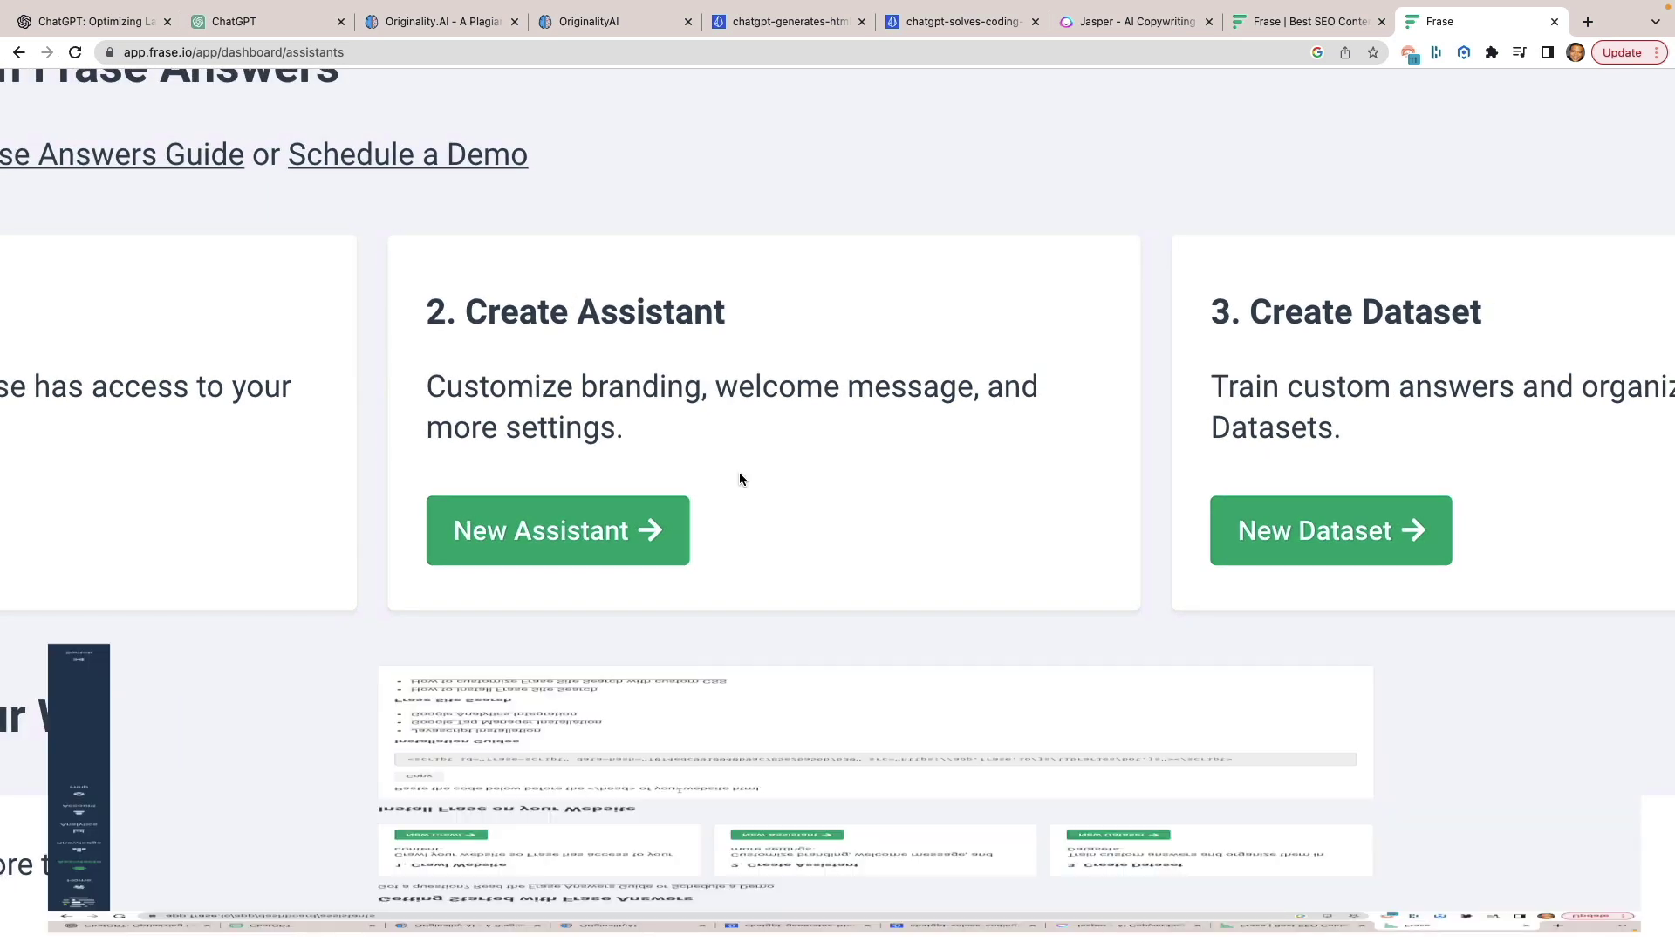
pyautogui.hscroll(-4, 740, 473)
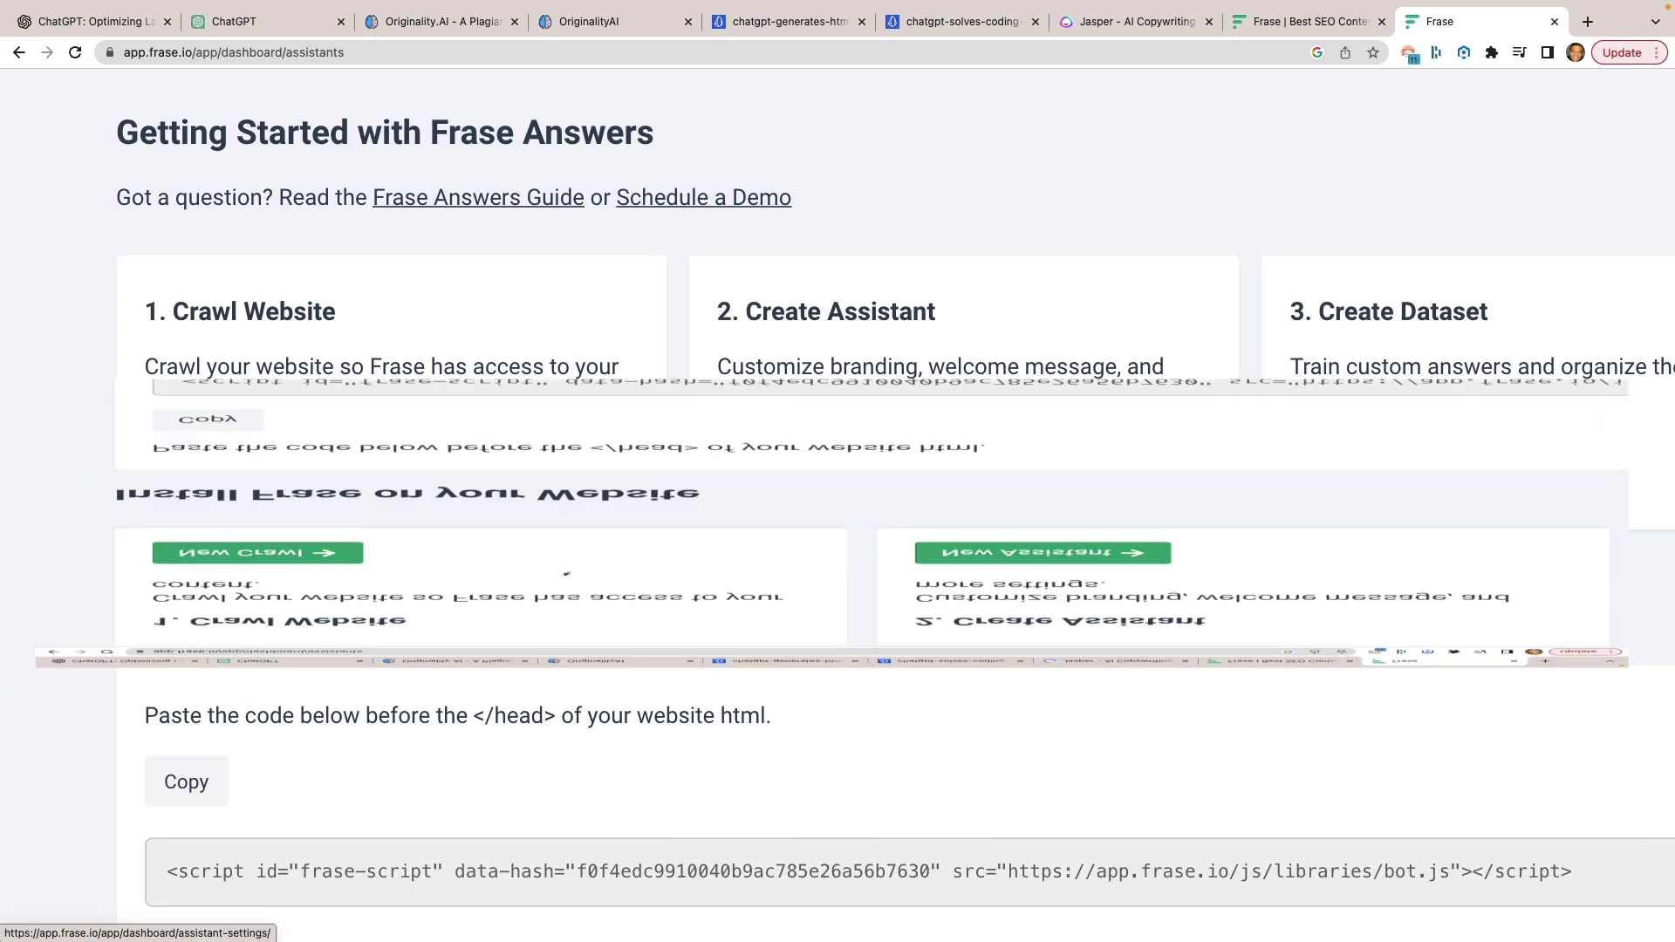
pyautogui.scroll(-5, 739, 476)
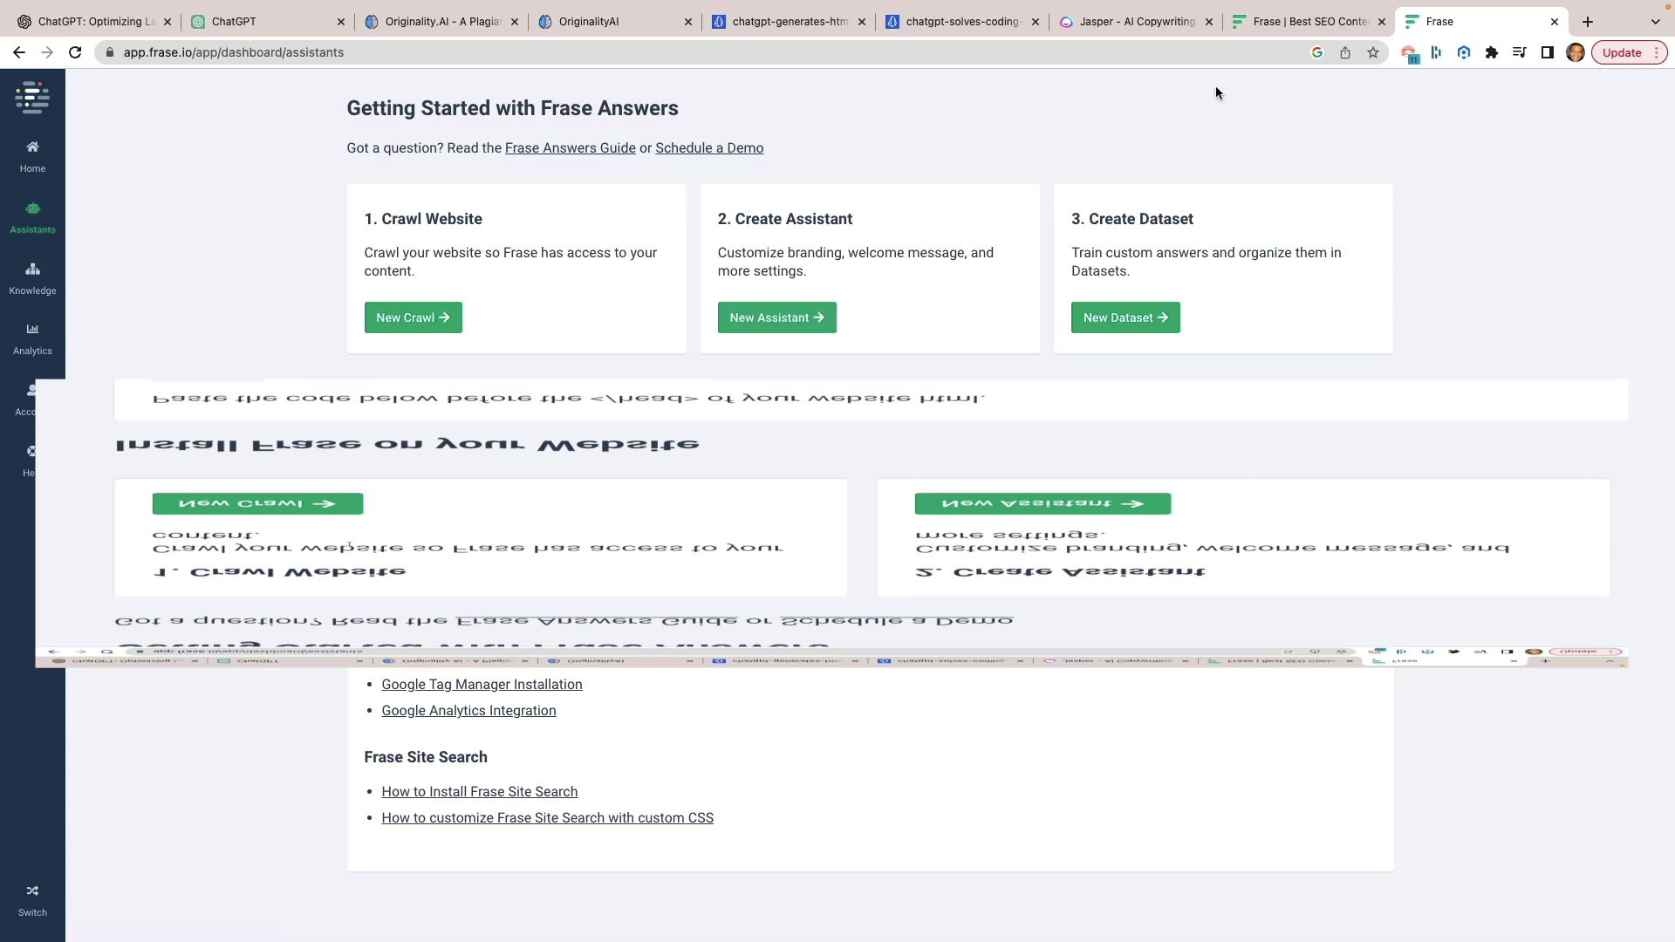
# View the Frase homepage once more and return to the ChatGPT conversation with the tie-tying script
pyautogui.click(1280, 28)
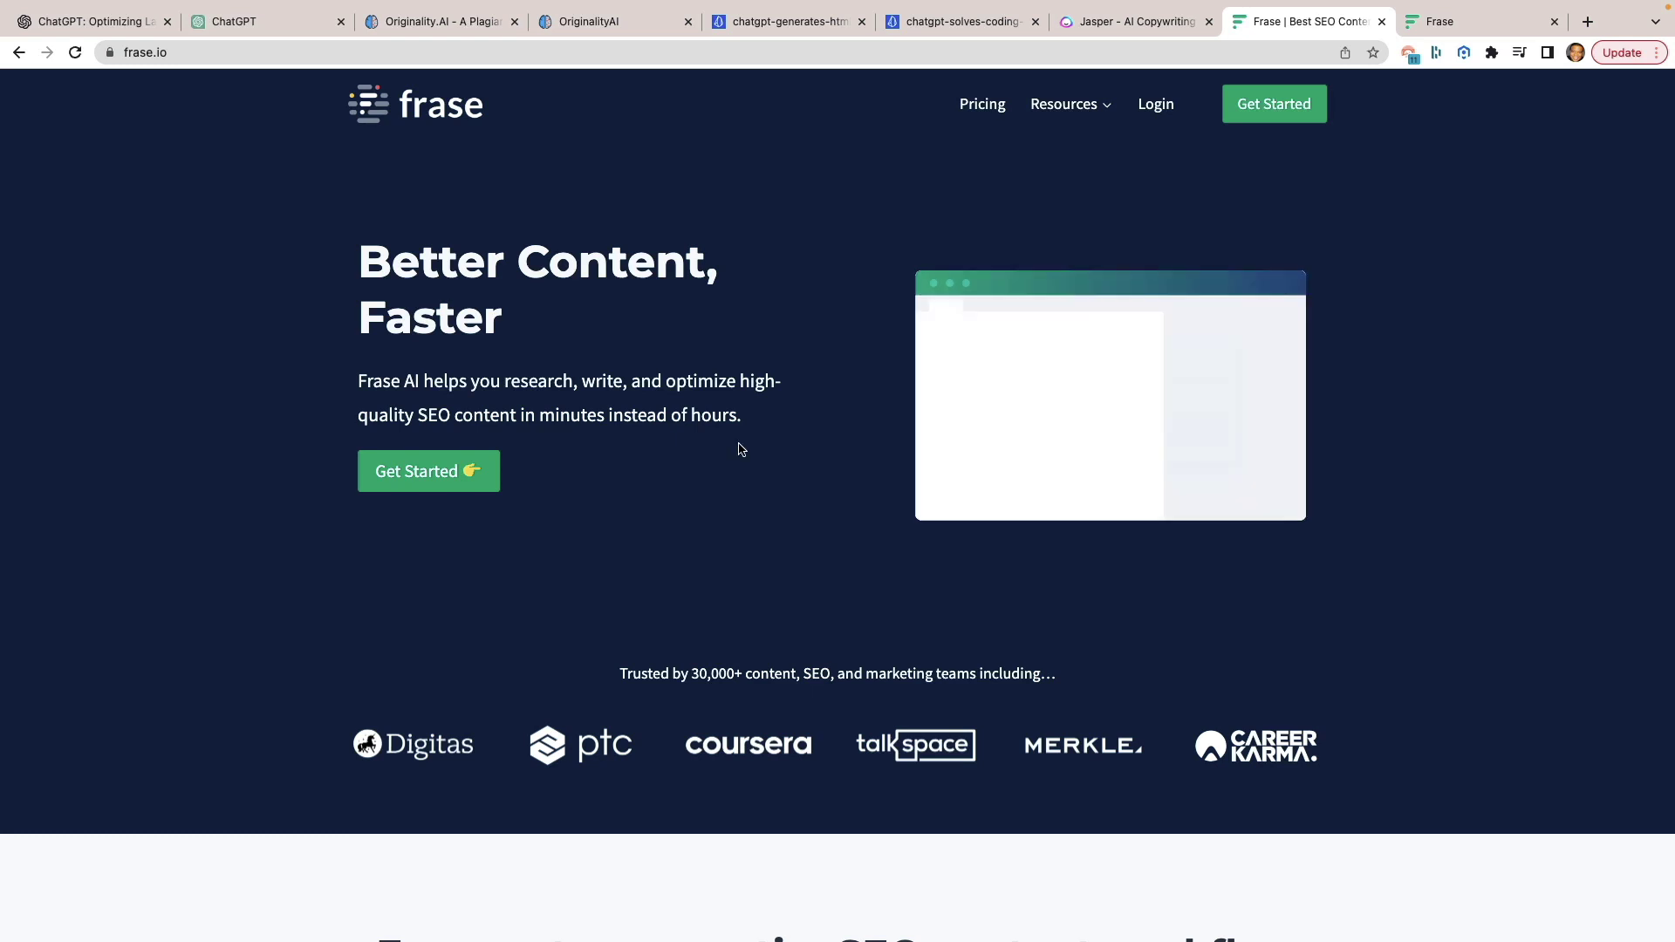
pyautogui.click(272, 26)
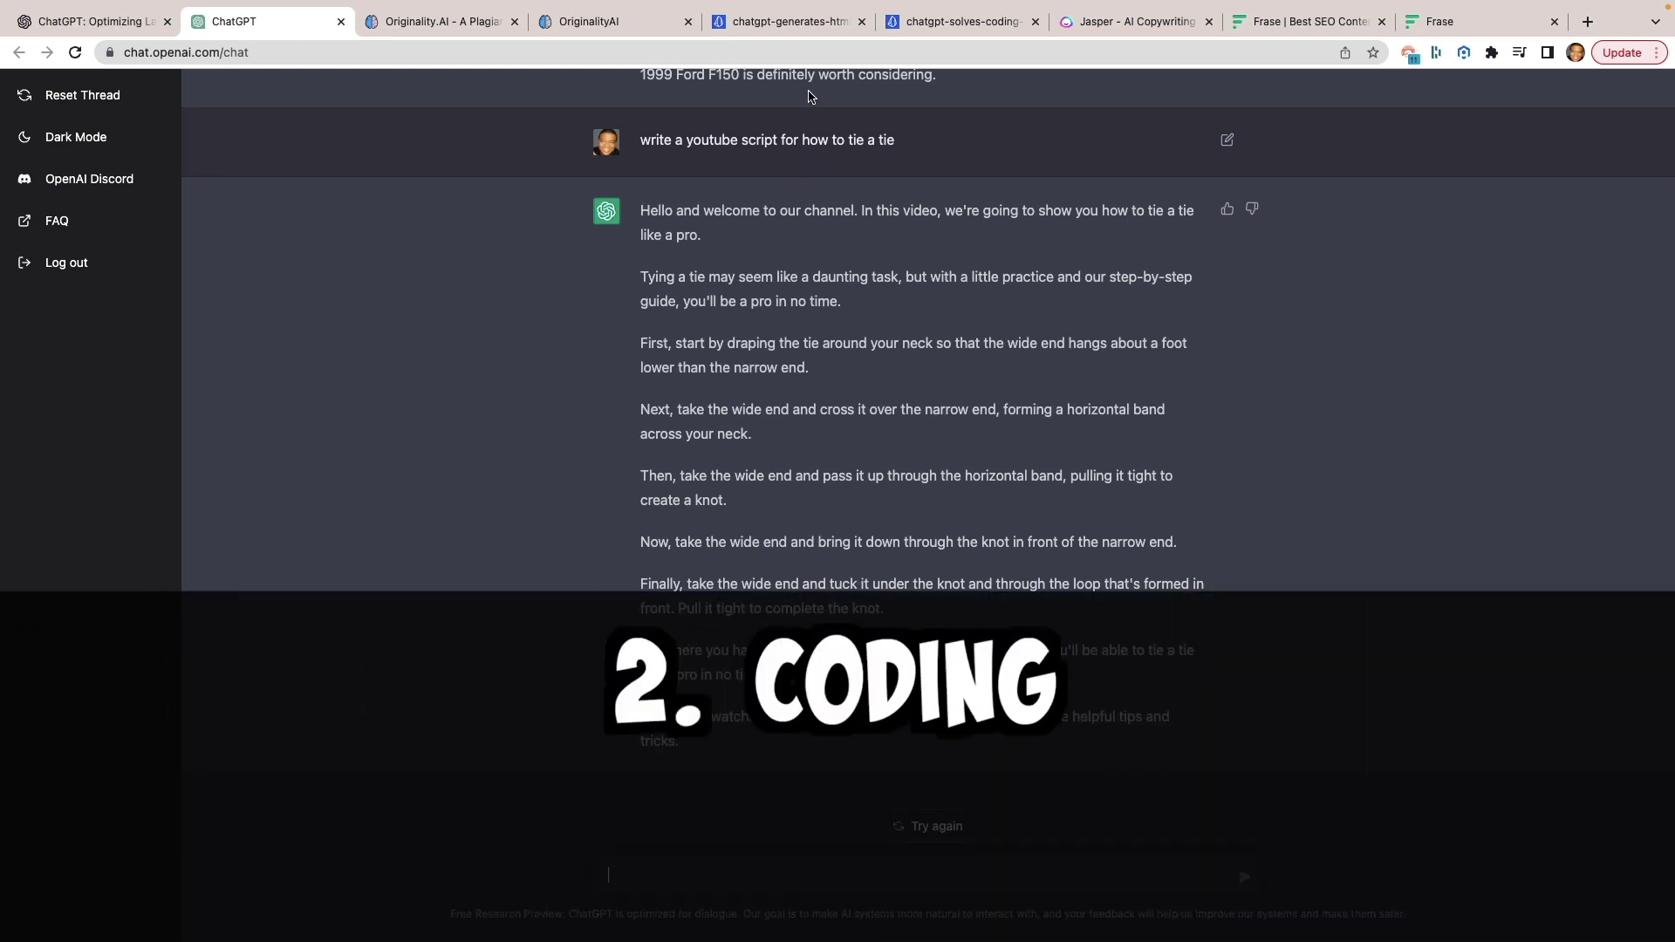
# Examine the example images of ChatGPT coding a FutureAI HTML landing page and a recursive Python Fibonacci program
pyautogui.click(801, 27)
pyautogui.scroll(-1, 918, 363)
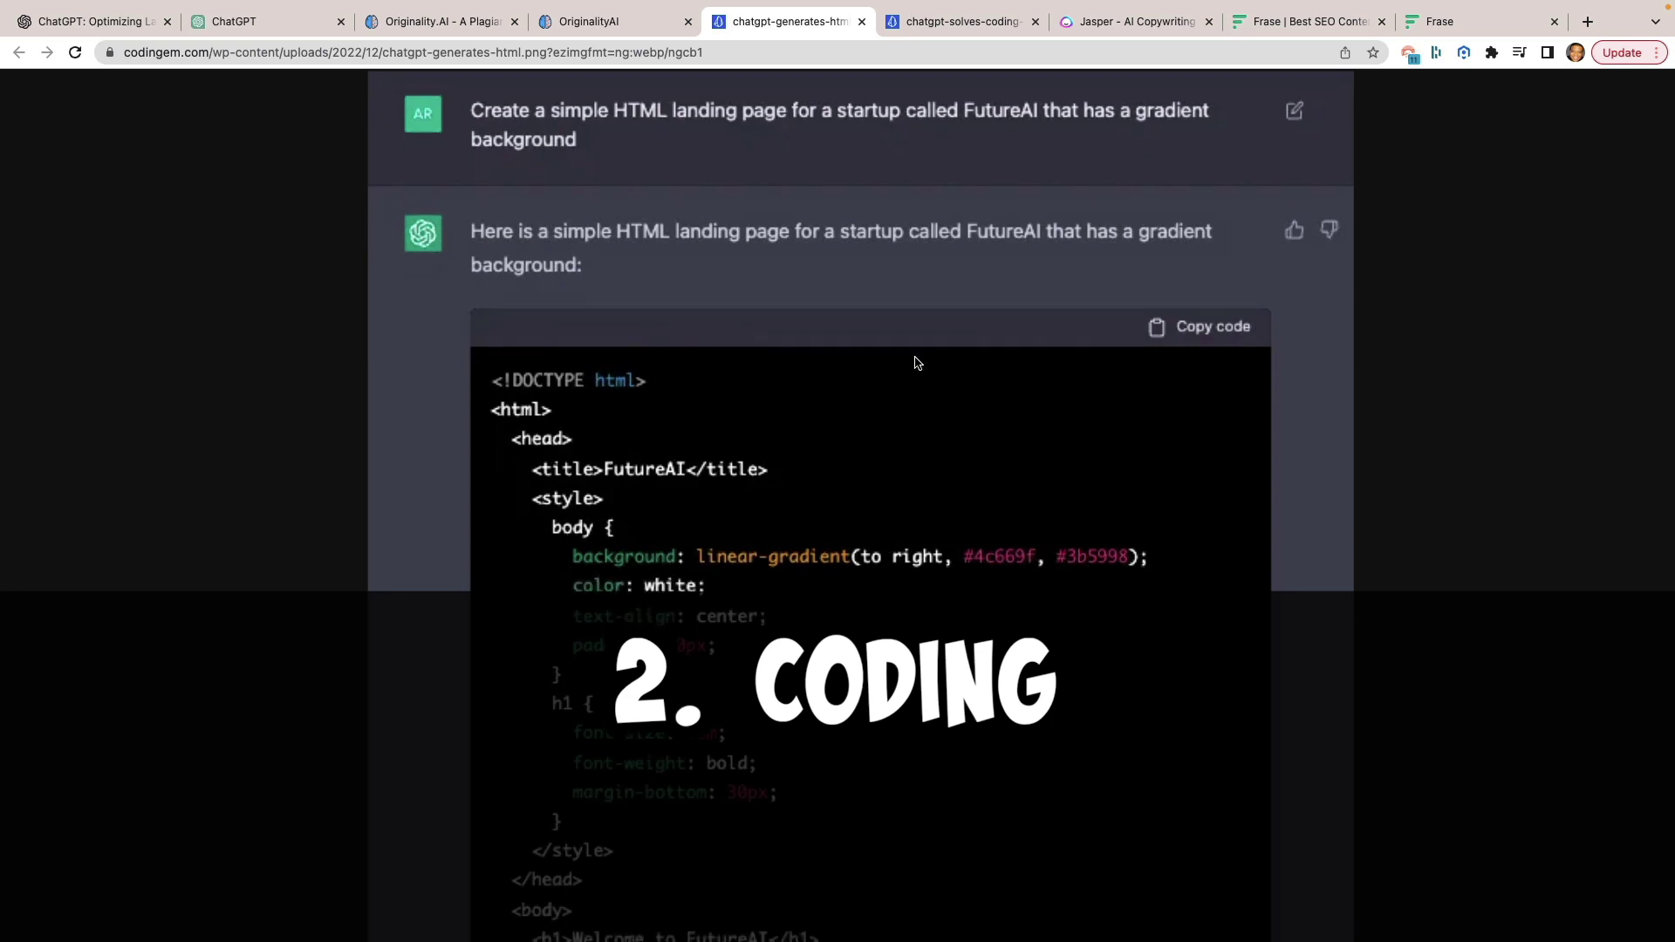
pyautogui.scroll(1, 579, 206)
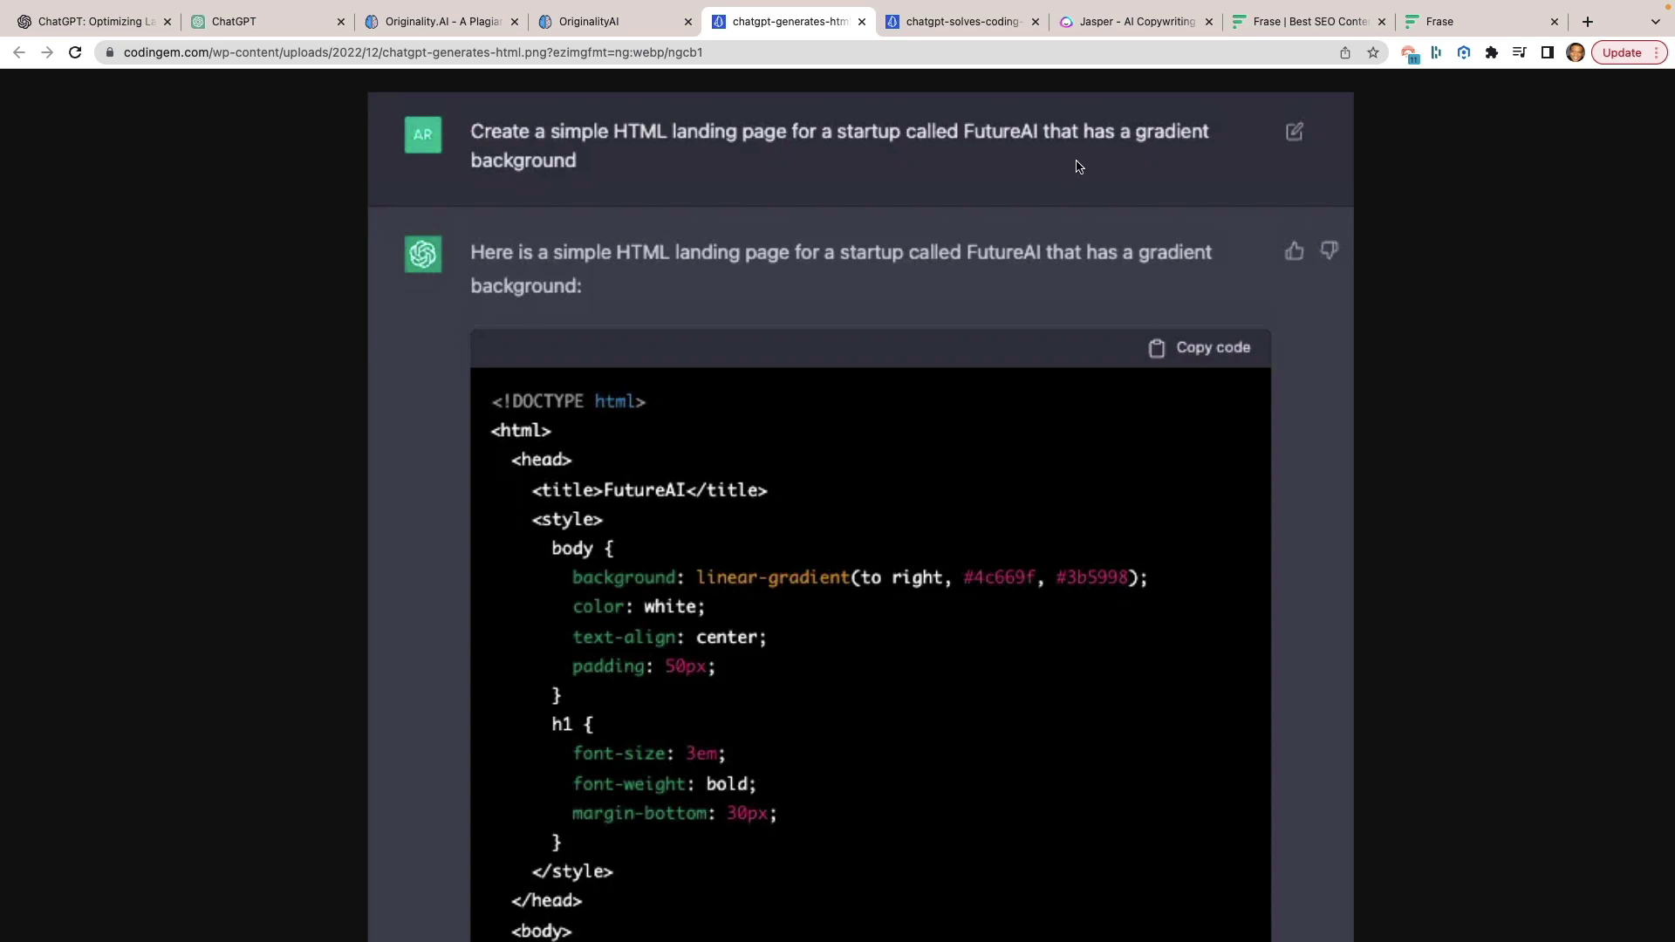
pyautogui.scroll(-3, 727, 276)
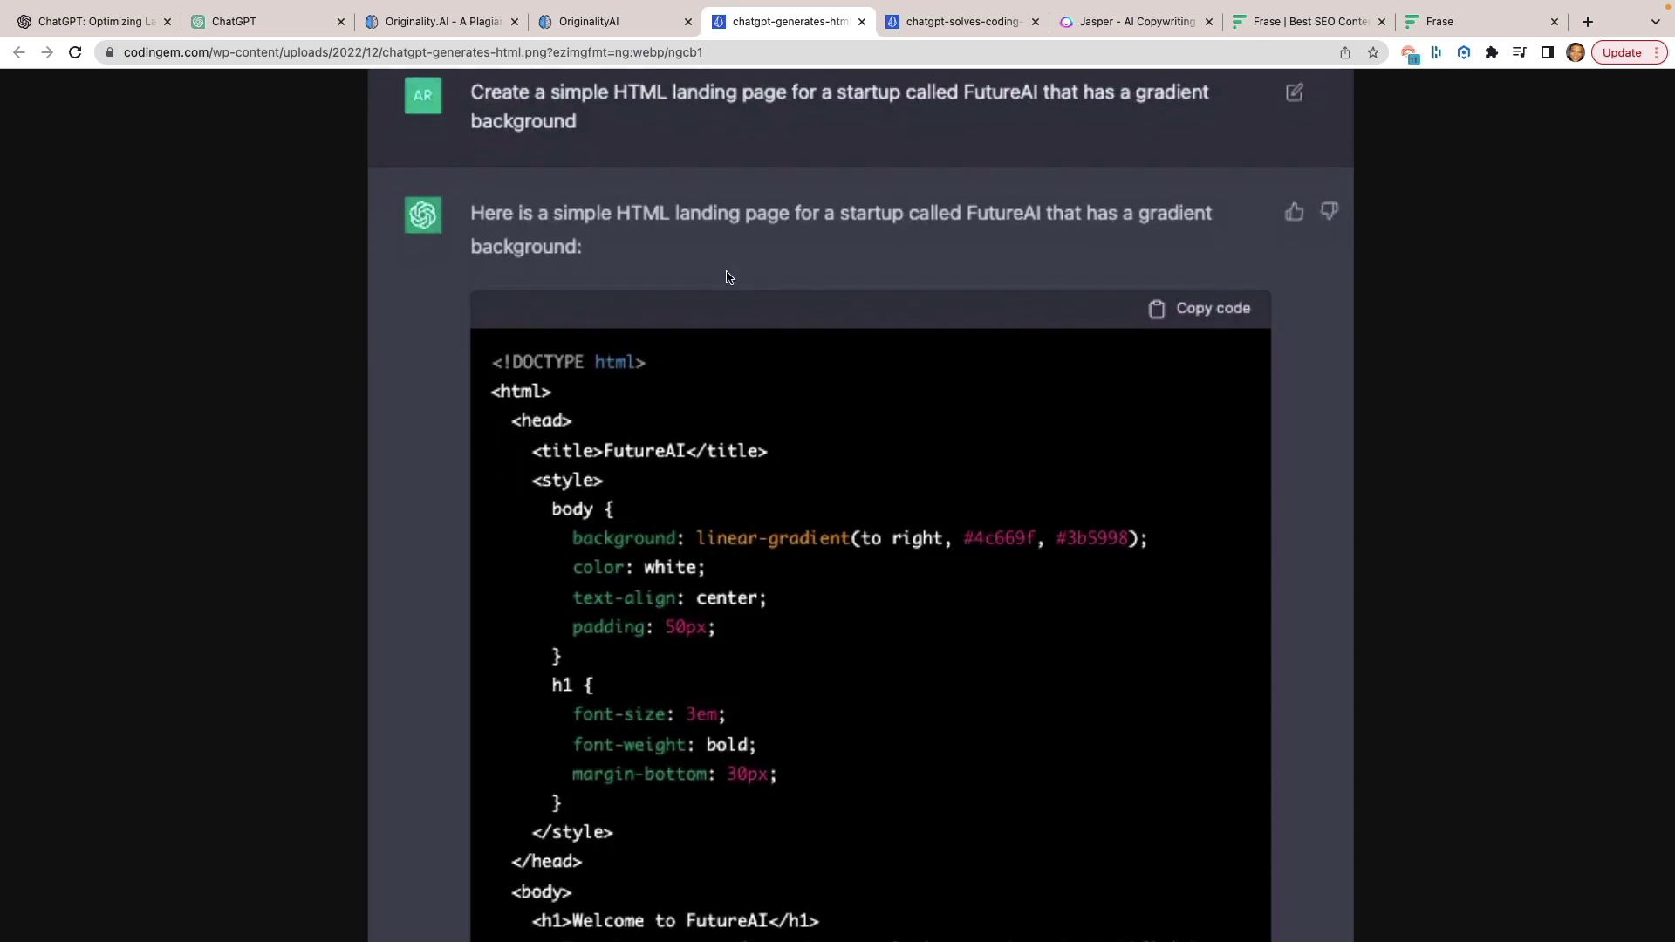
pyautogui.scroll(-2, 727, 275)
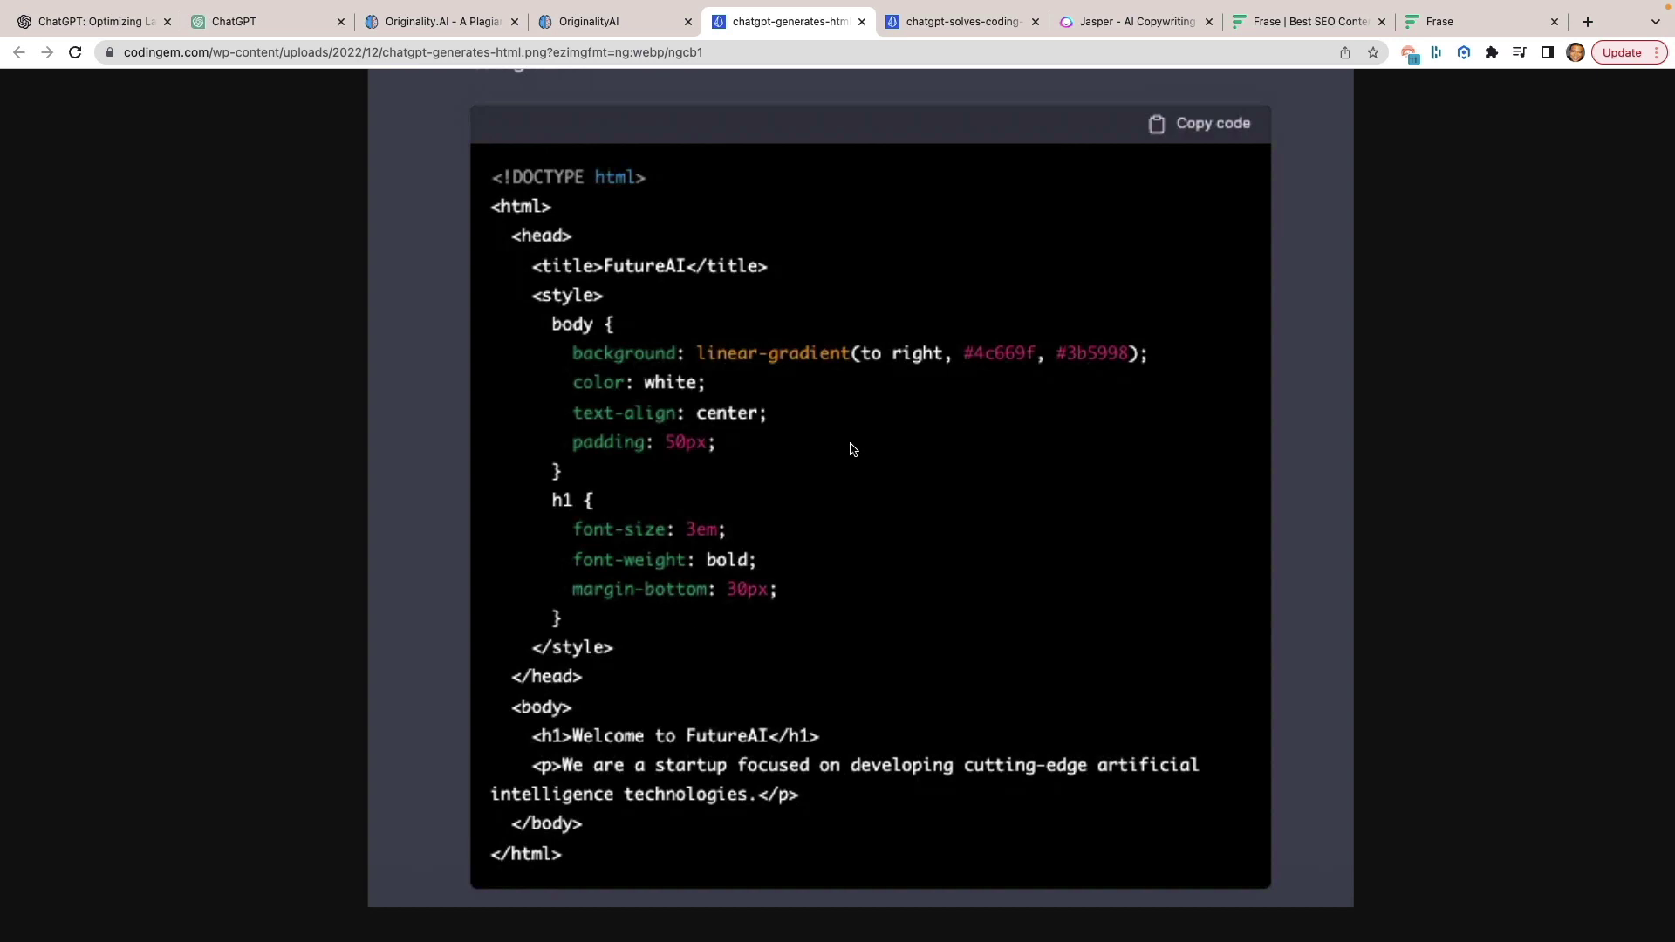
pyautogui.click(938, 26)
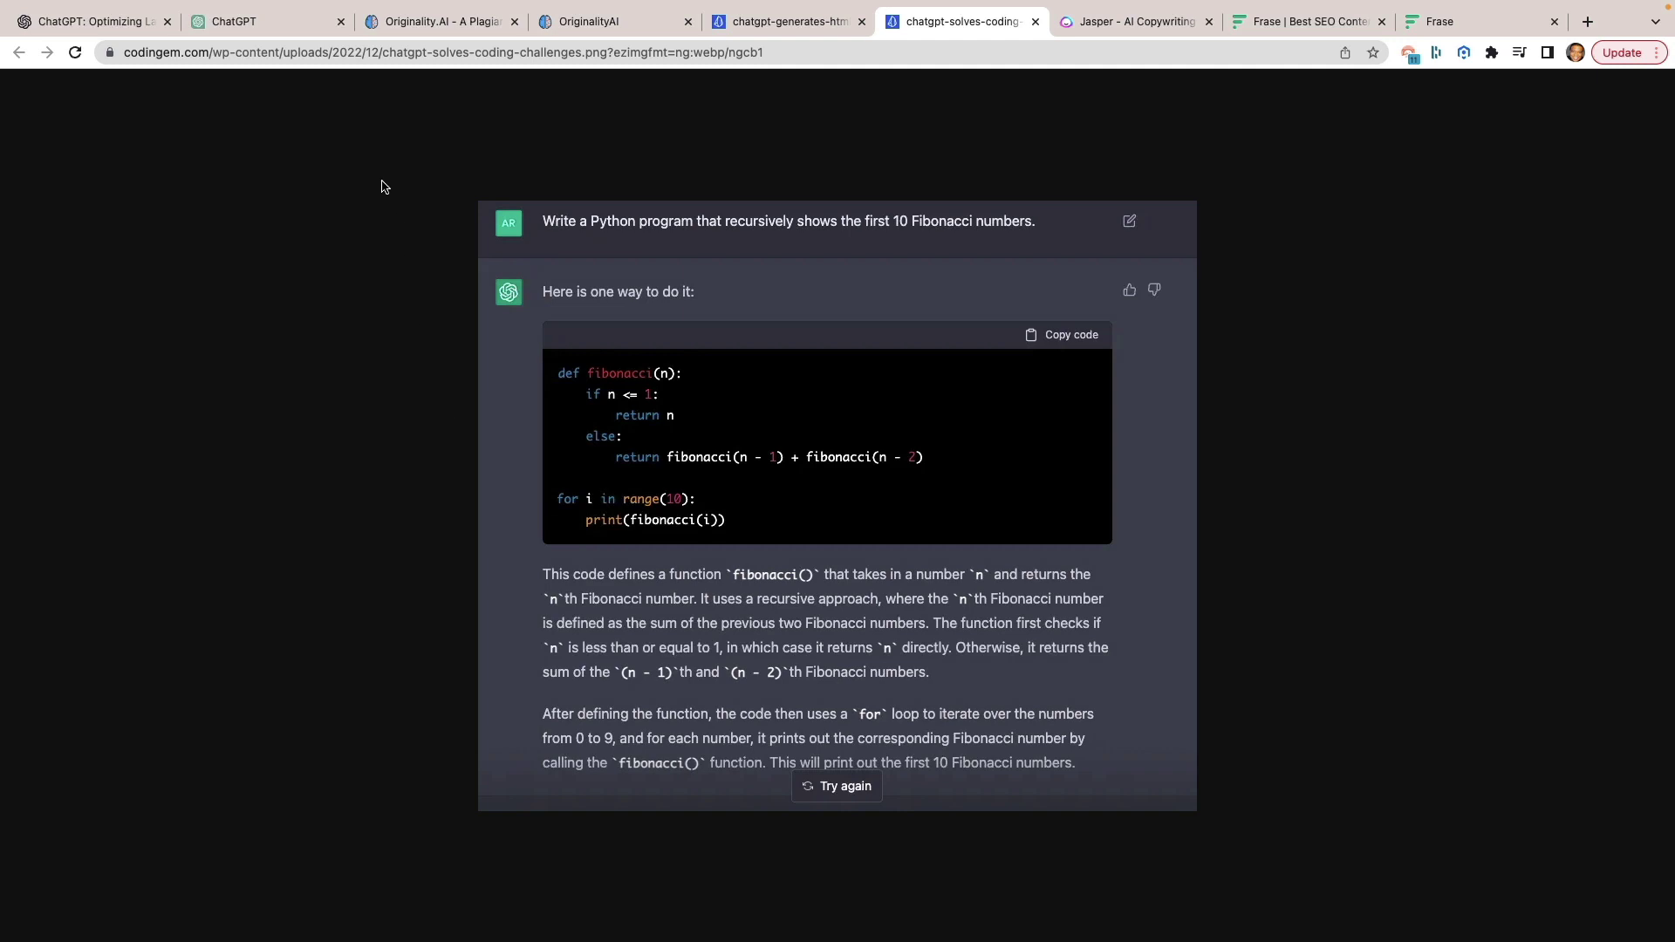
# Return to the ChatGPT conversation and submit the prompt "give me the first 50 numbers for pi"
pyautogui.click(278, 28)
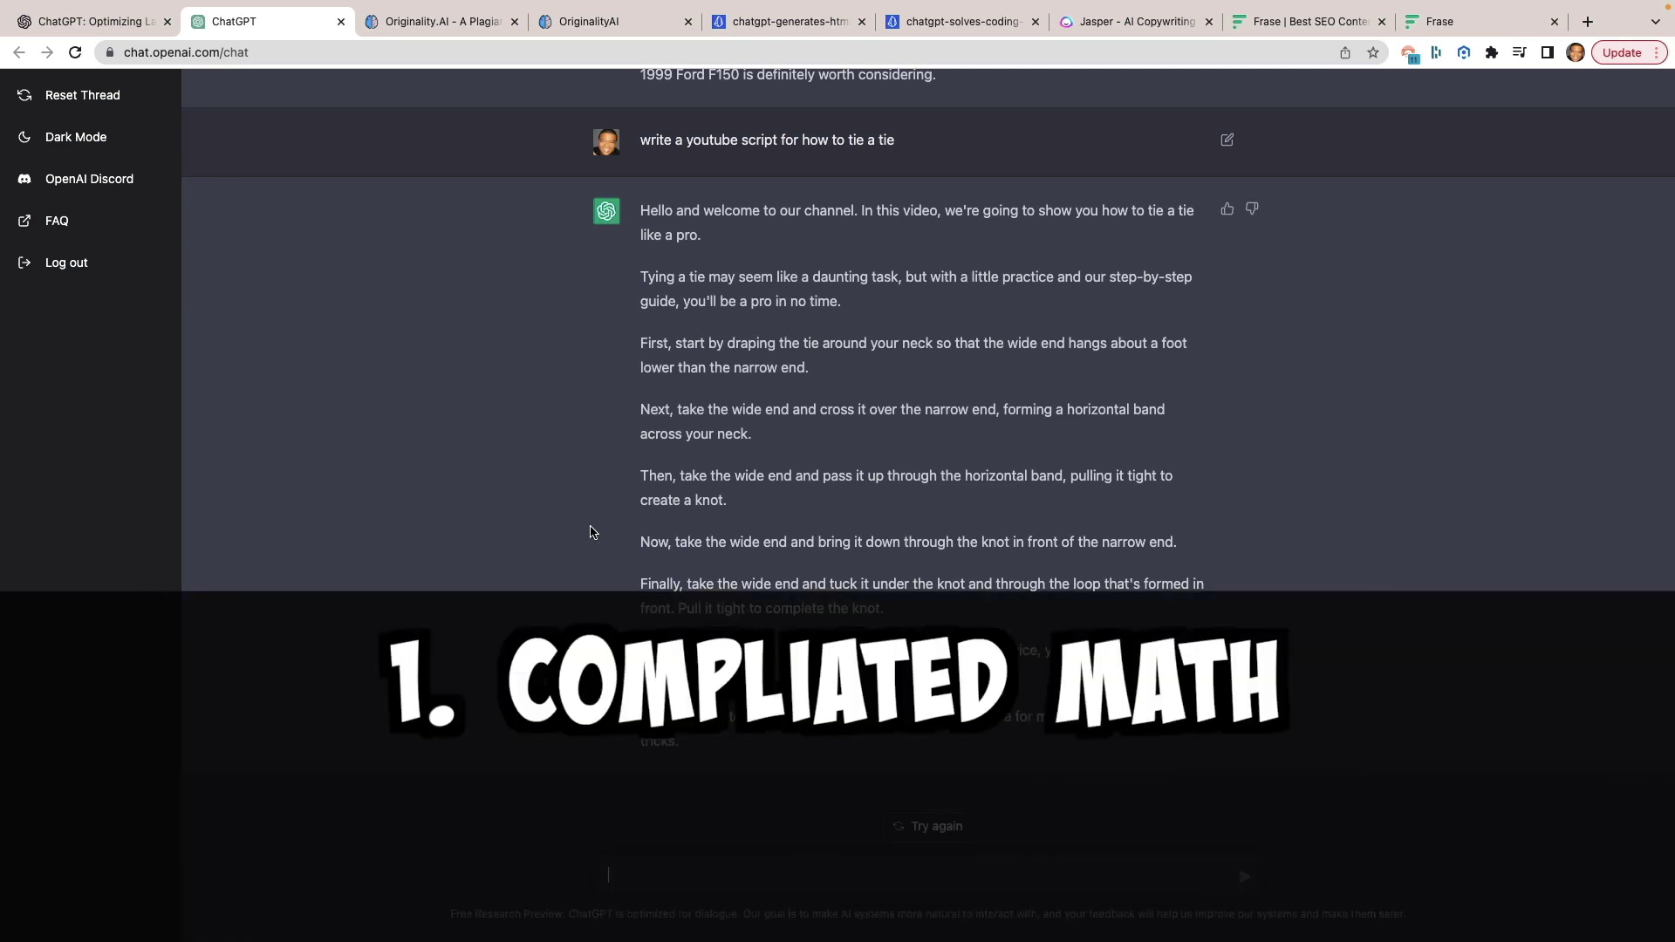
pyautogui.write('give me the first 50 numbers for pi')
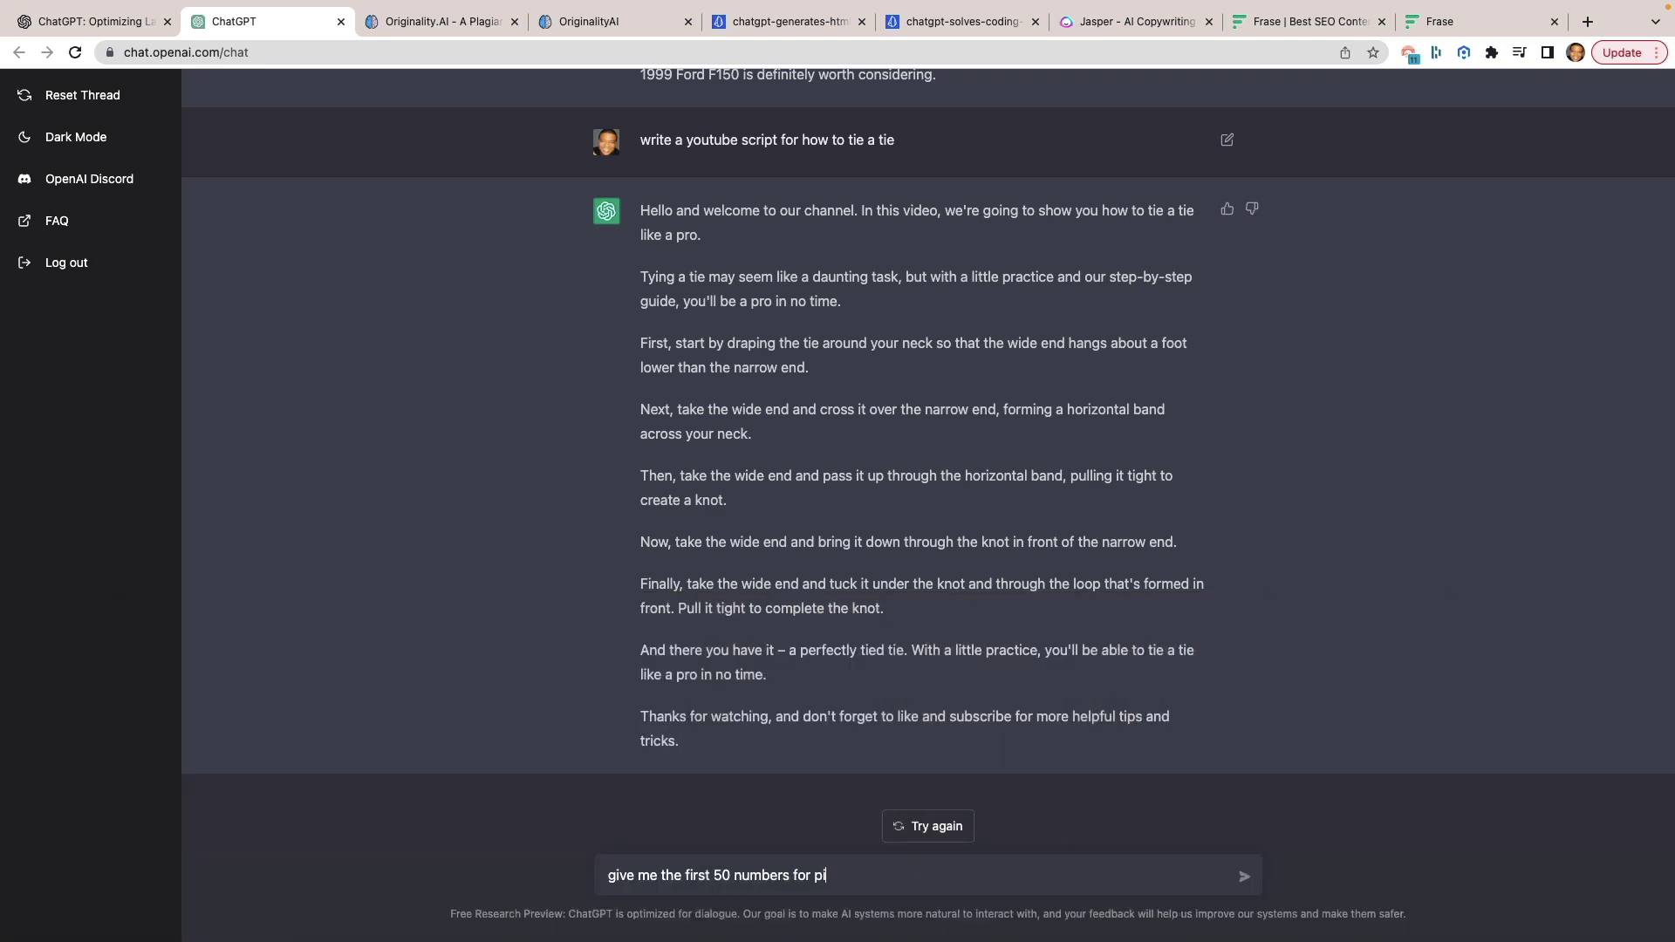
pyautogui.press('Return')
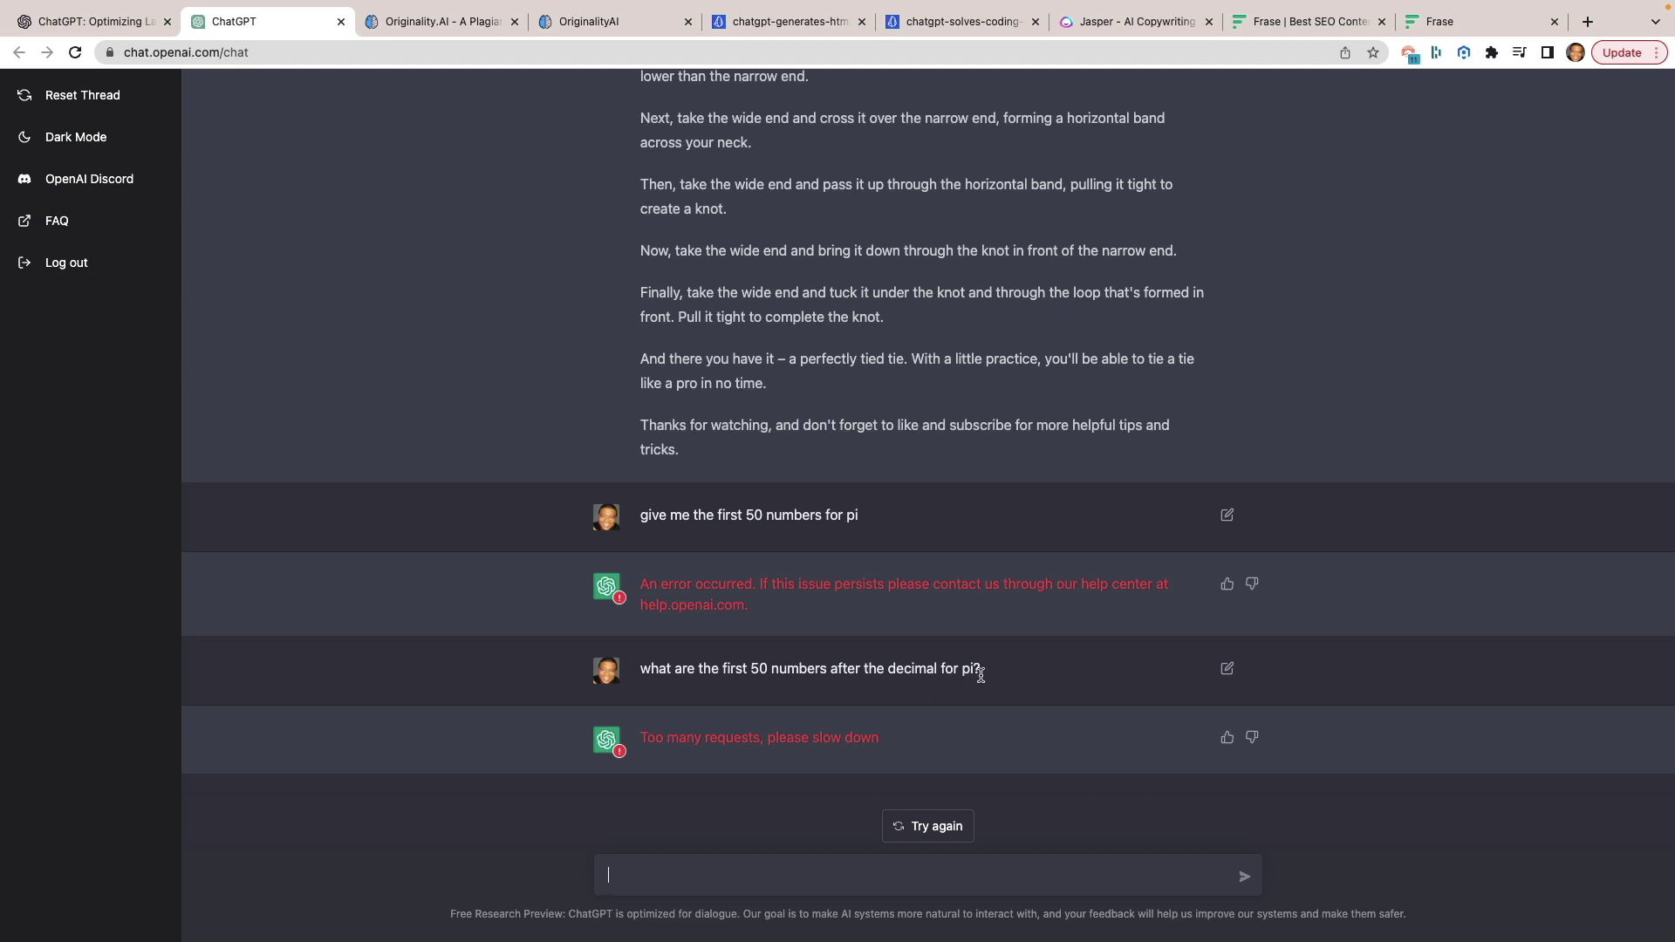
# Try resubmitting the prompt "what are the first 50 numbers after the decimal for pi?" in the same conversation
pyautogui.tripleClick(643, 668)
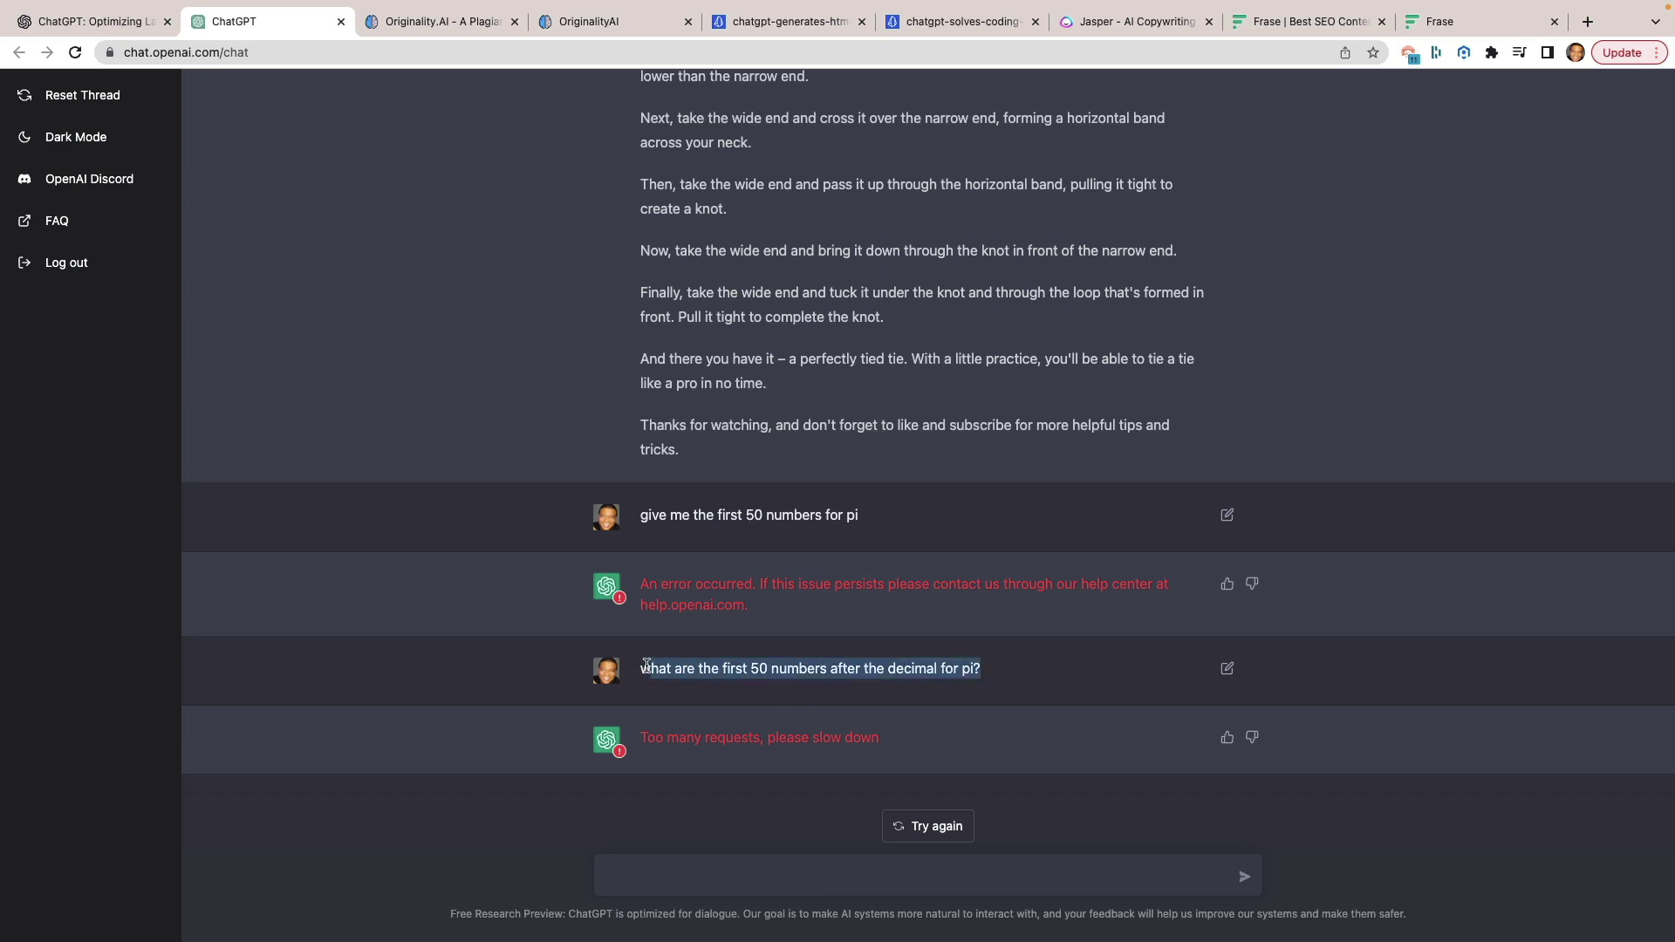
pyautogui.write('what are the first 50 numbers after the decimal for pi?')
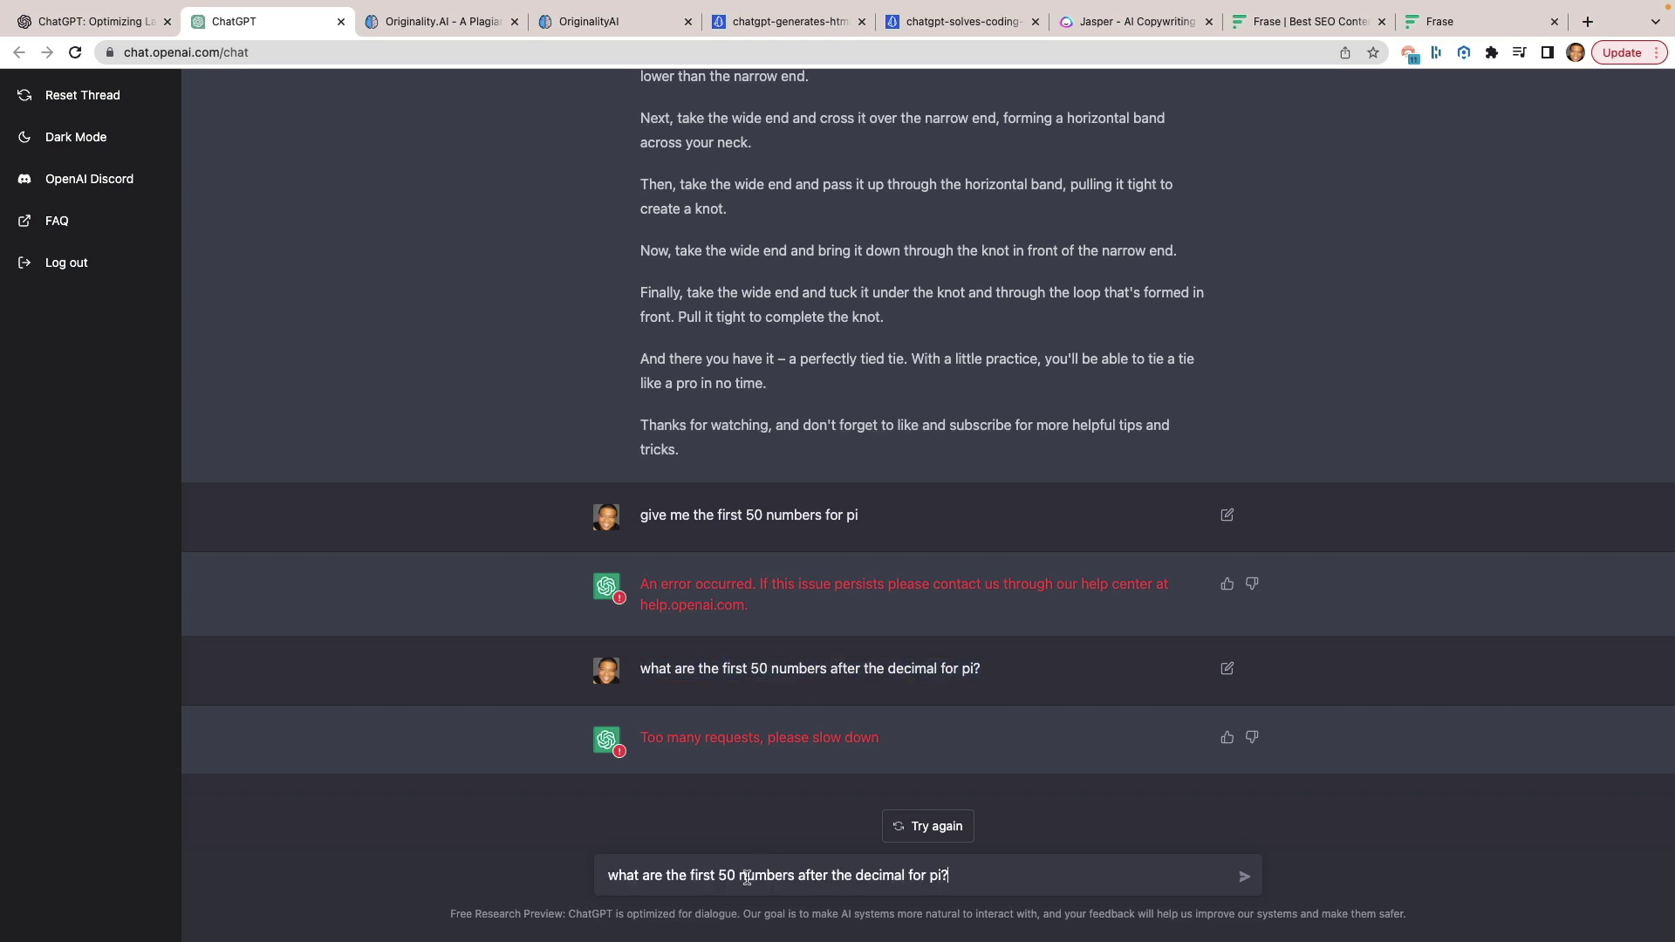
pyautogui.press('Return')
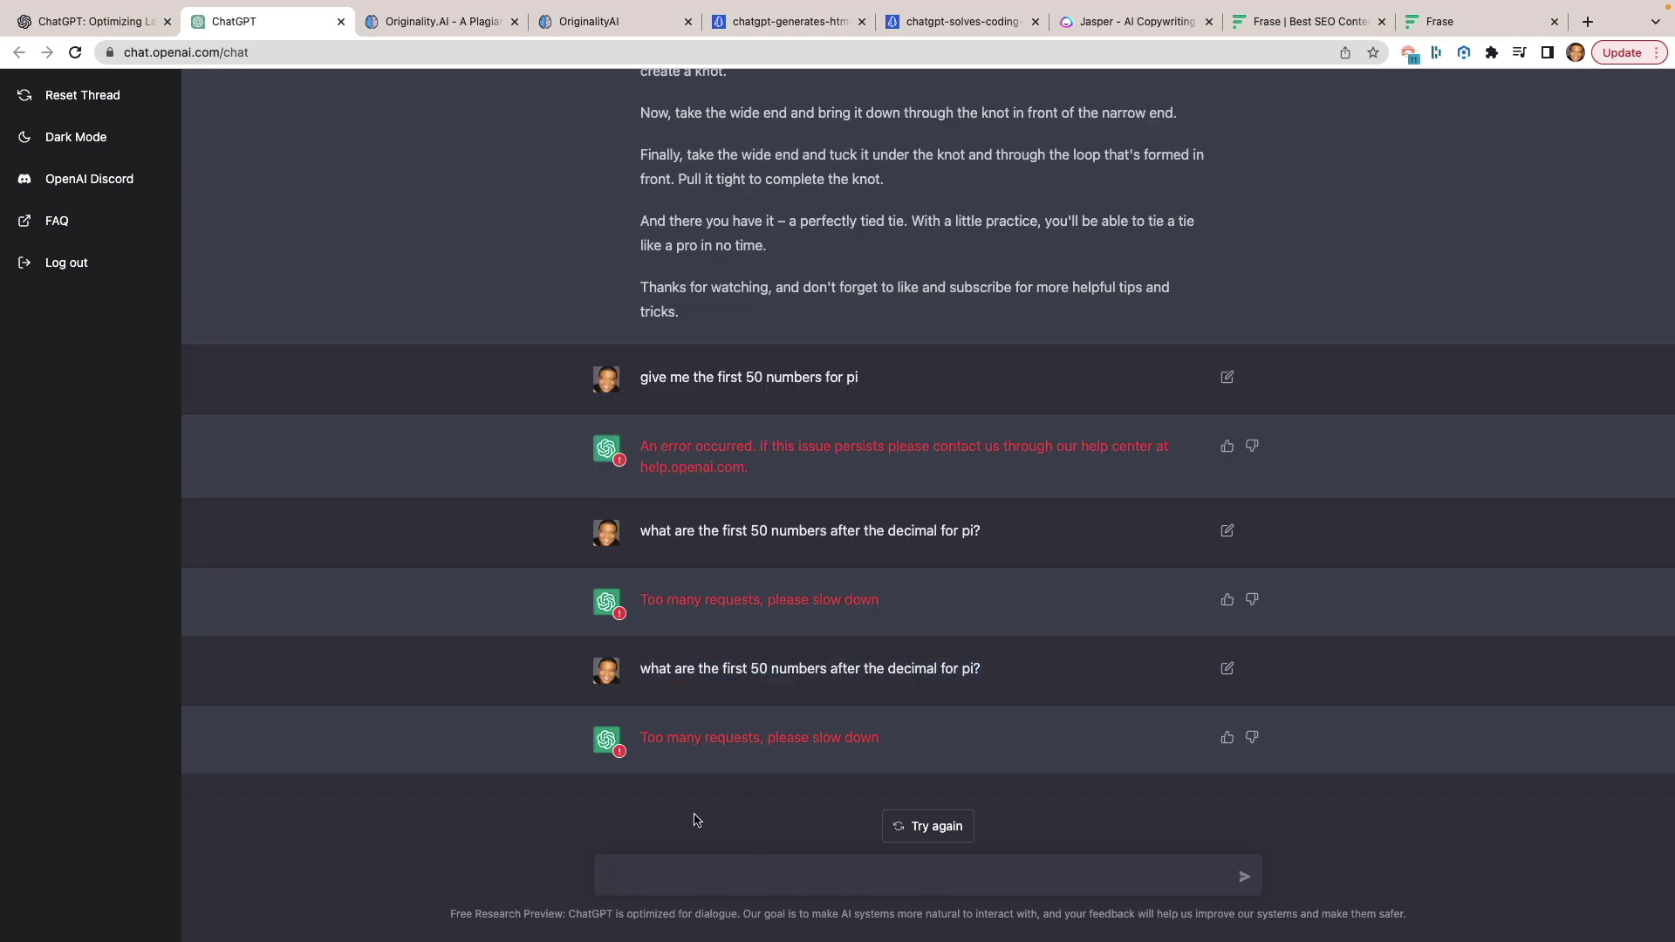
# Reset the thread and ask "what are the first 50 numbers after the decimal for pi?" in the fresh conversation
pyautogui.click(123, 98)
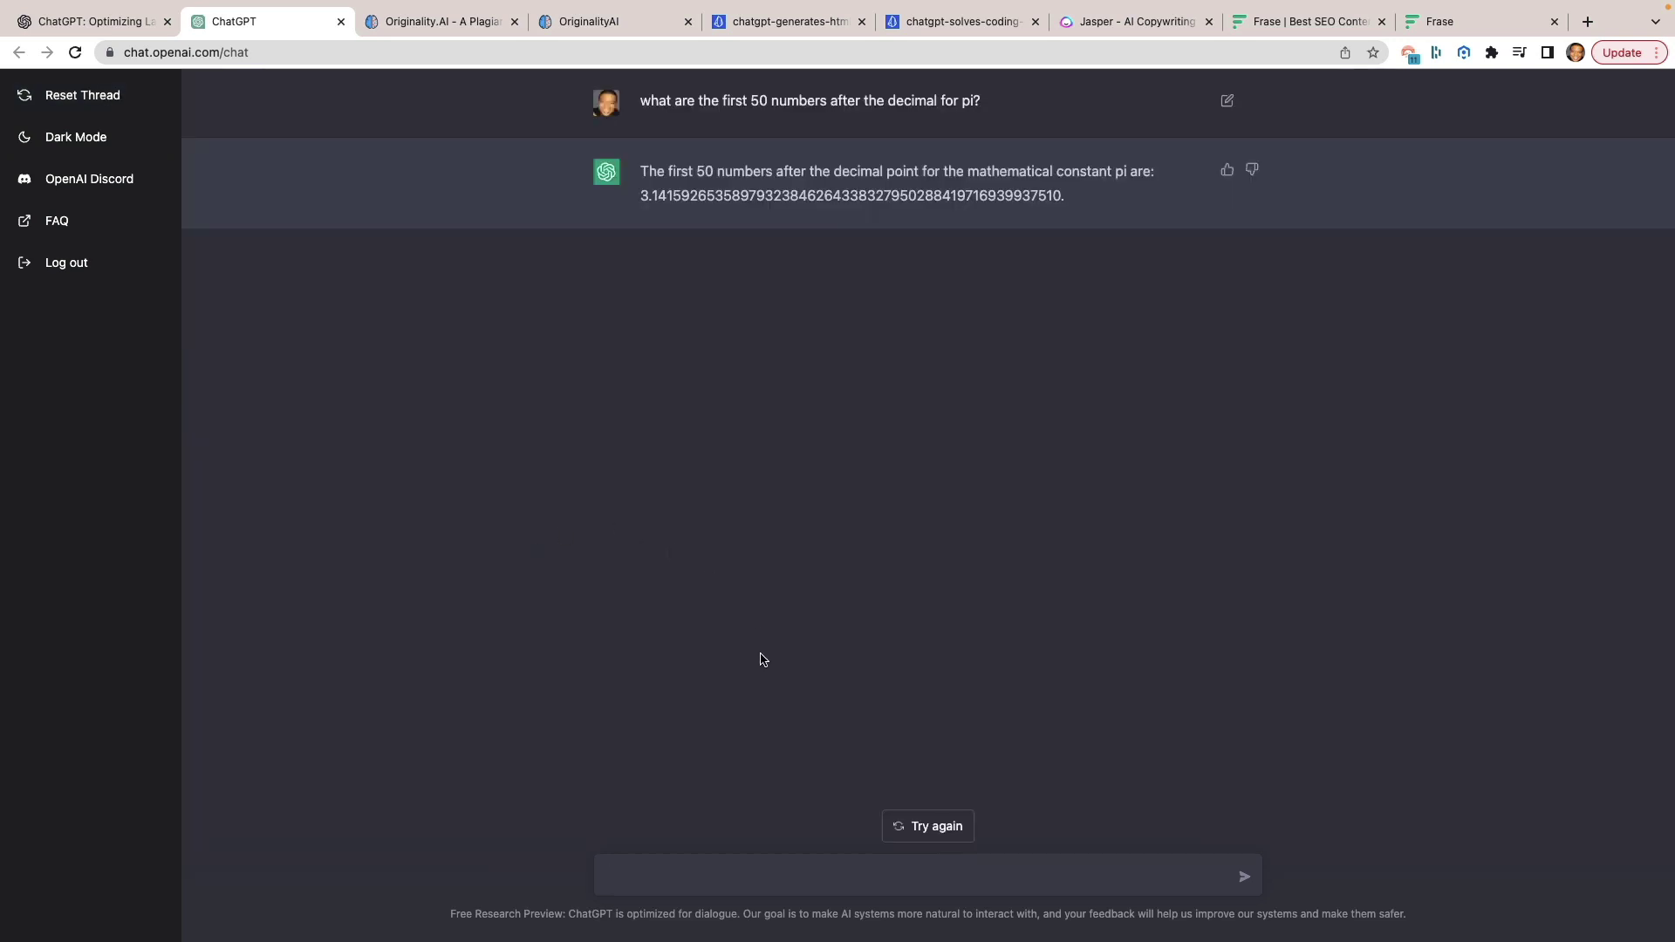
pyautogui.press('super+equal')
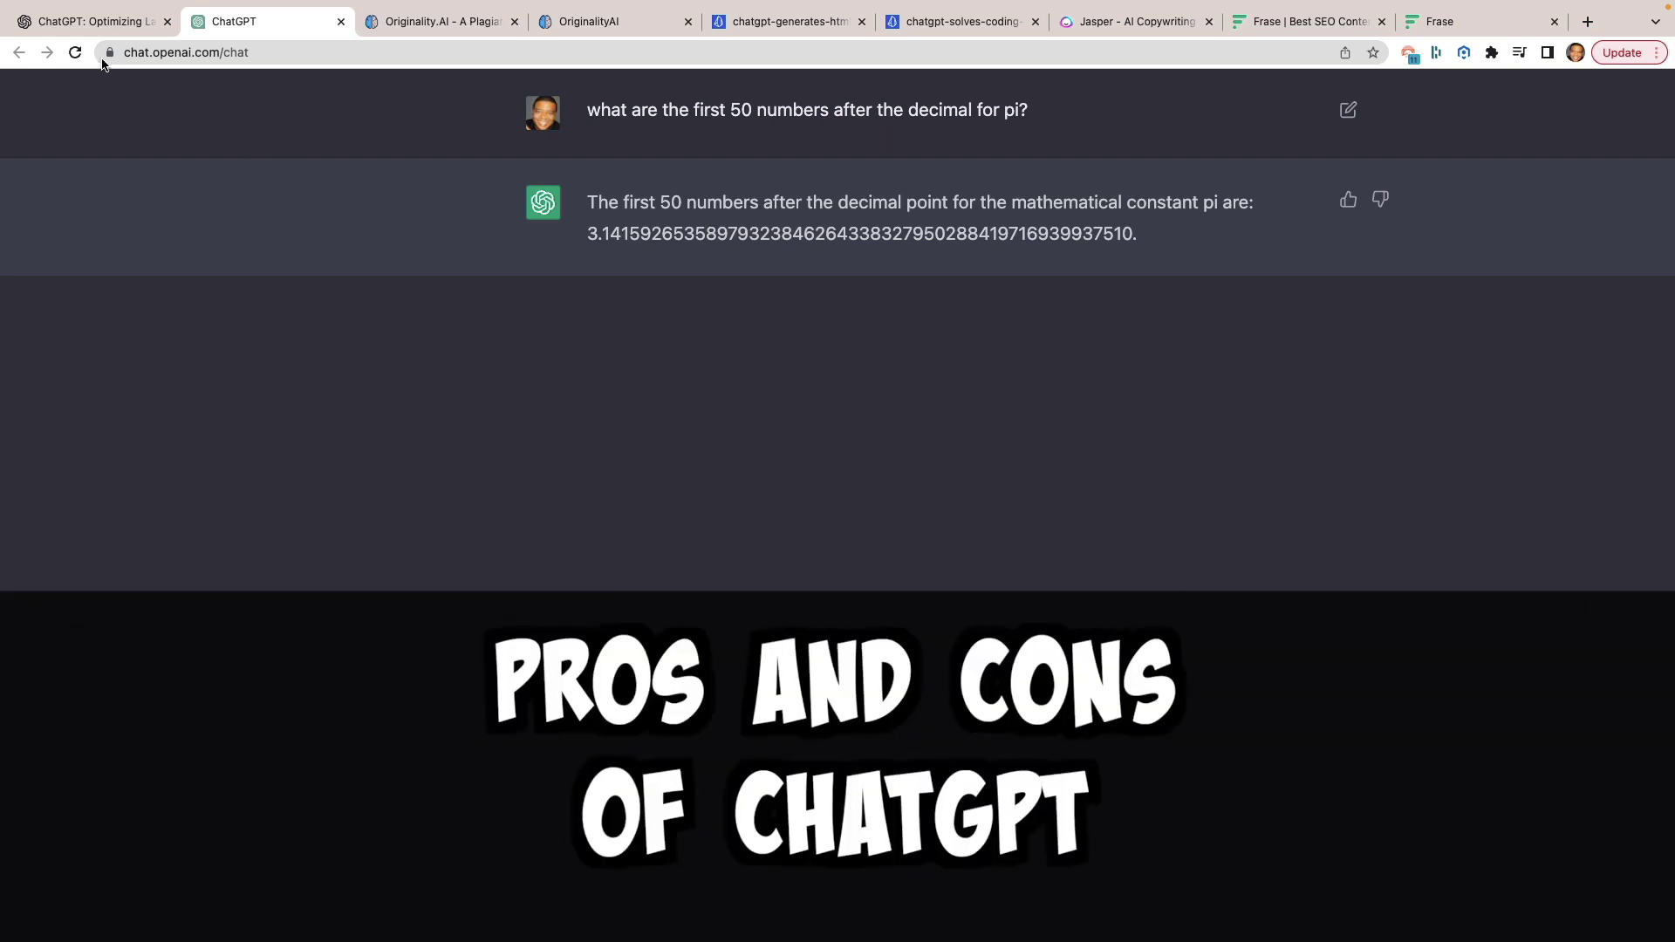
# Bring up the codingem.com ChatGPT article and read through its Pros list
pyautogui.click(103, 27)
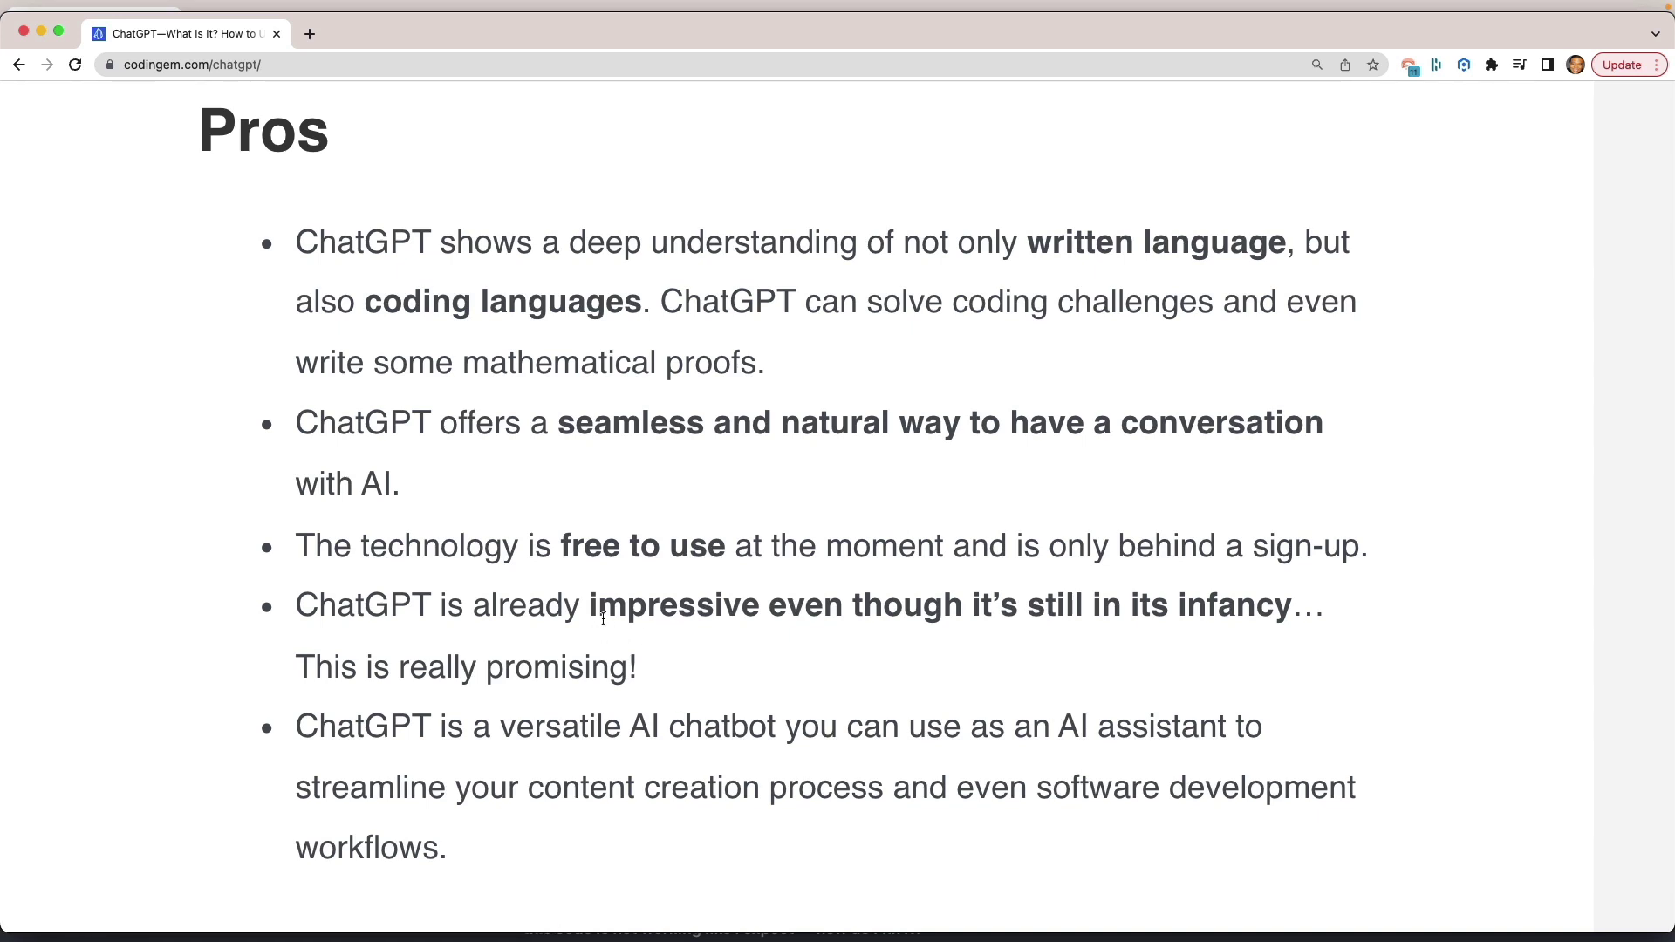
pyautogui.scroll(-2, 998, 634)
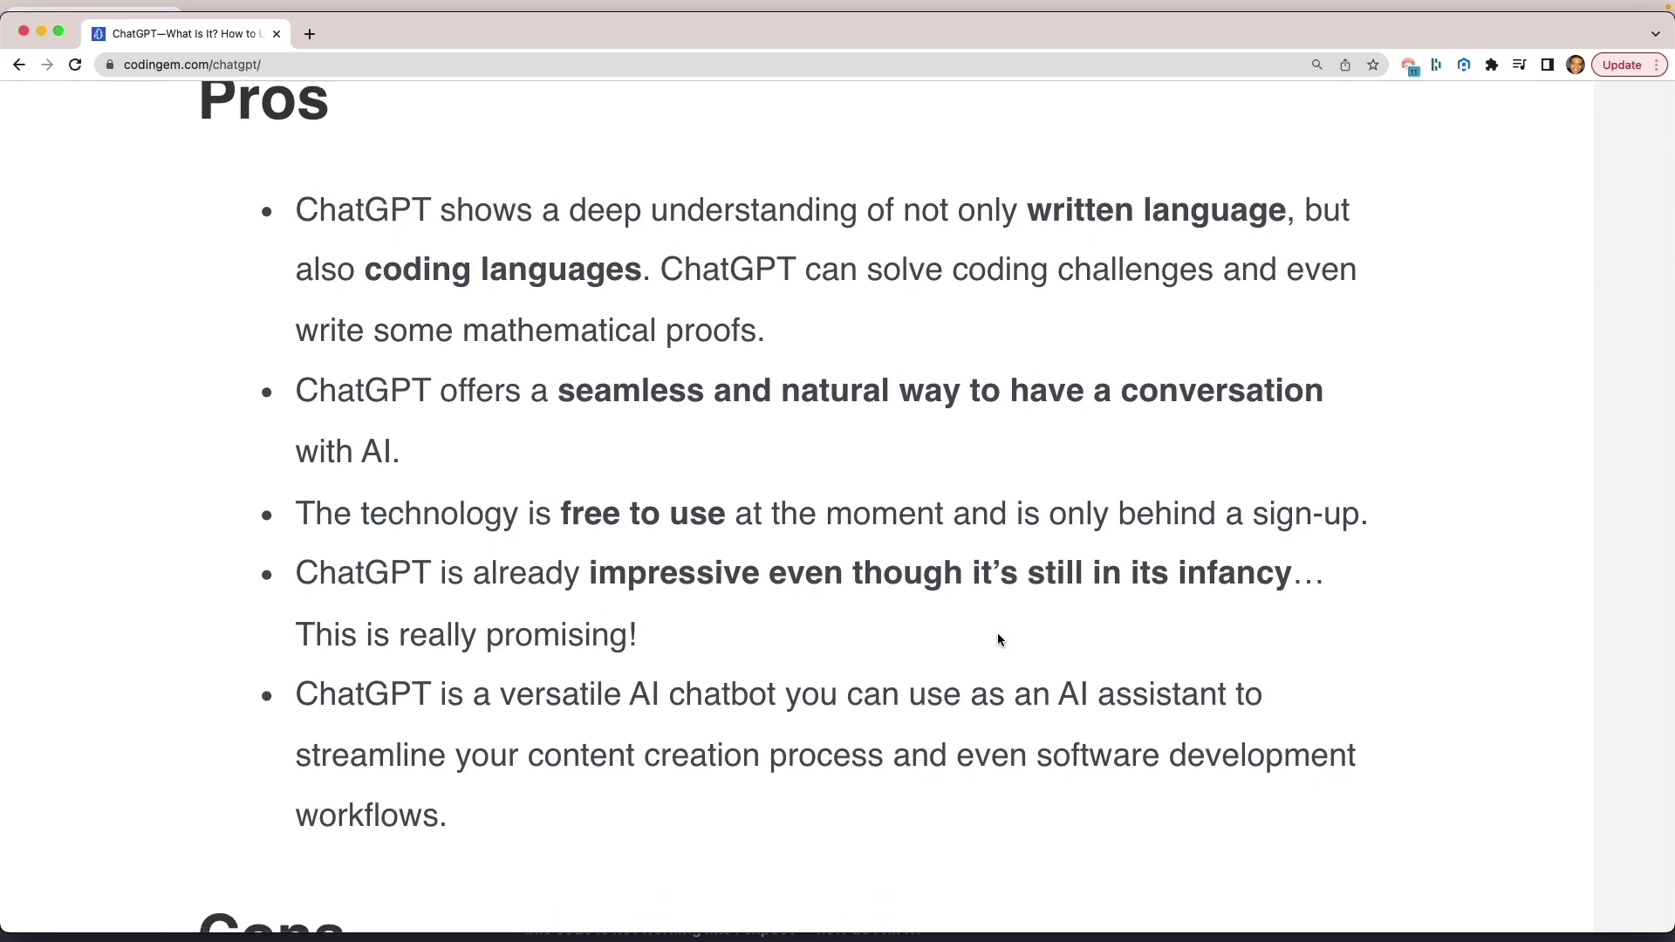
pyautogui.scroll(1, 843, 600)
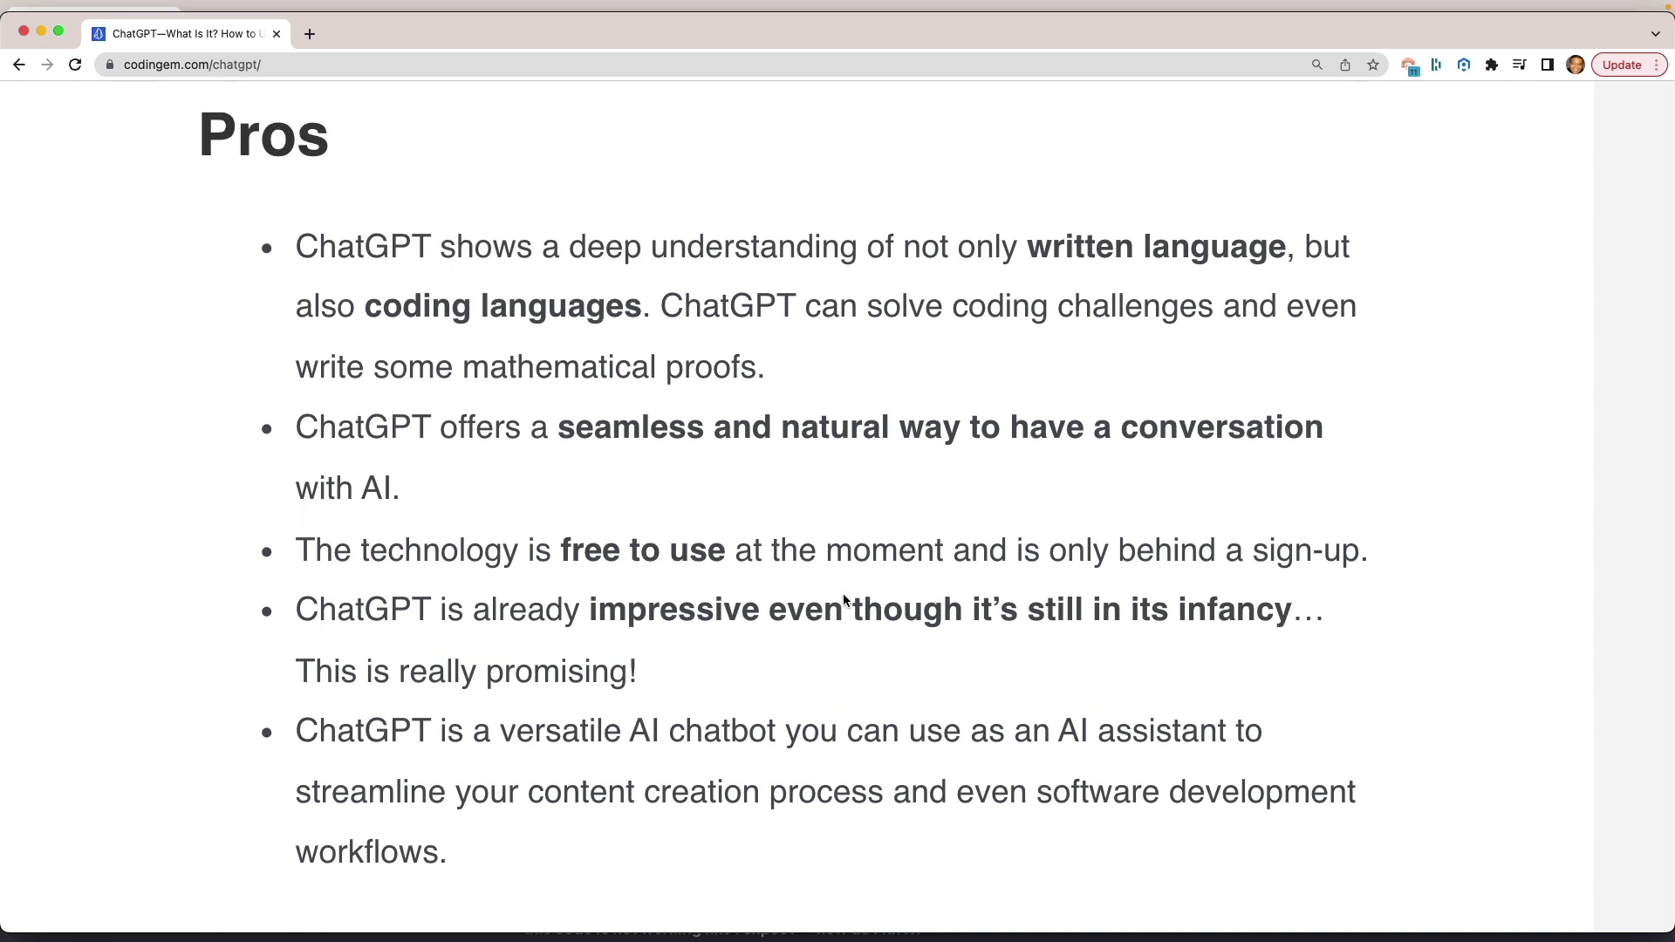
# Read the article's Cons list, highlighting "ChatGPT freezes and clearly doesn't know how to answer your questions"
pyautogui.scroll(-3, 843, 601)
pyautogui.scroll(-5, 843, 596)
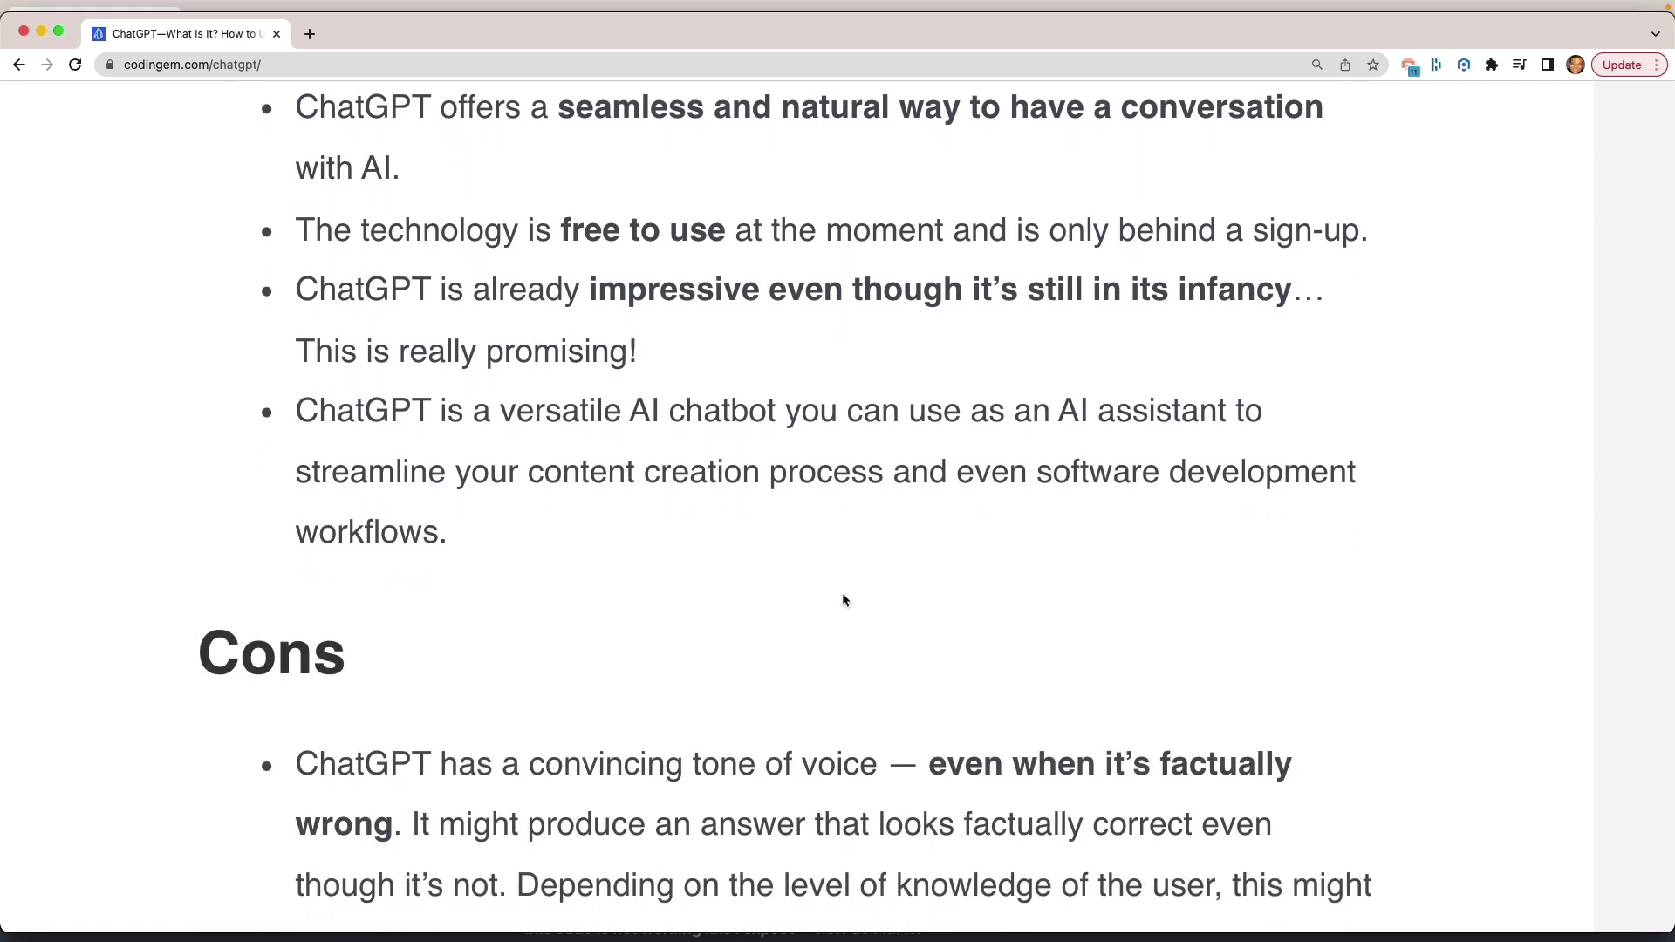
pyautogui.scroll(-3, 842, 600)
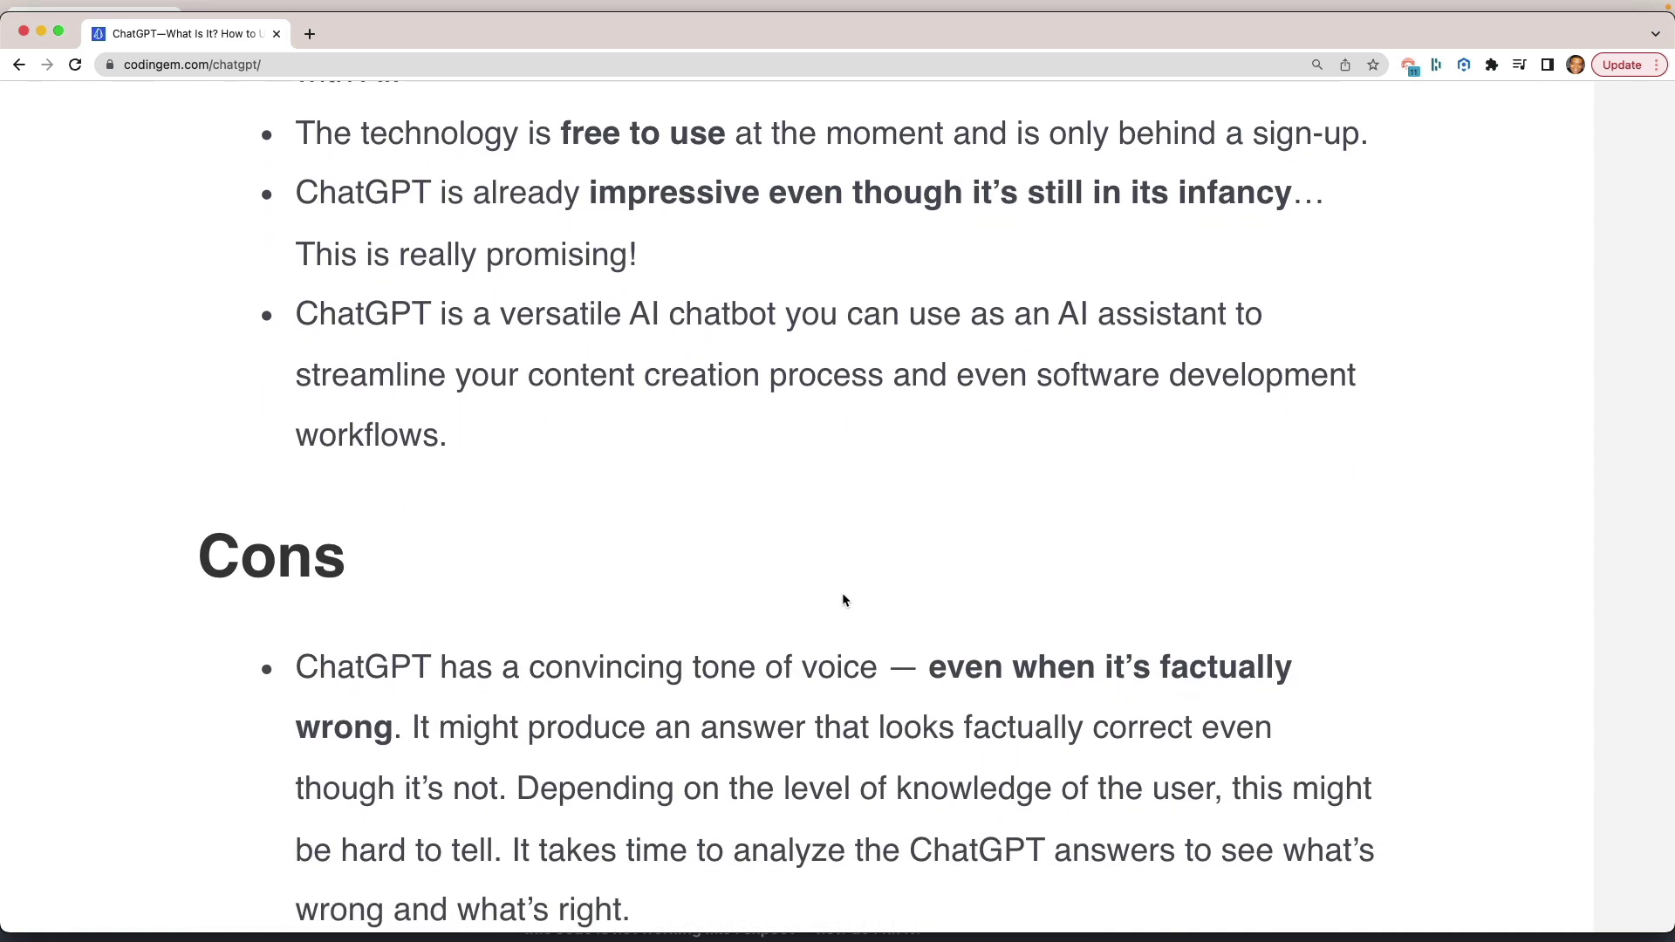
pyautogui.scroll(-1, 844, 600)
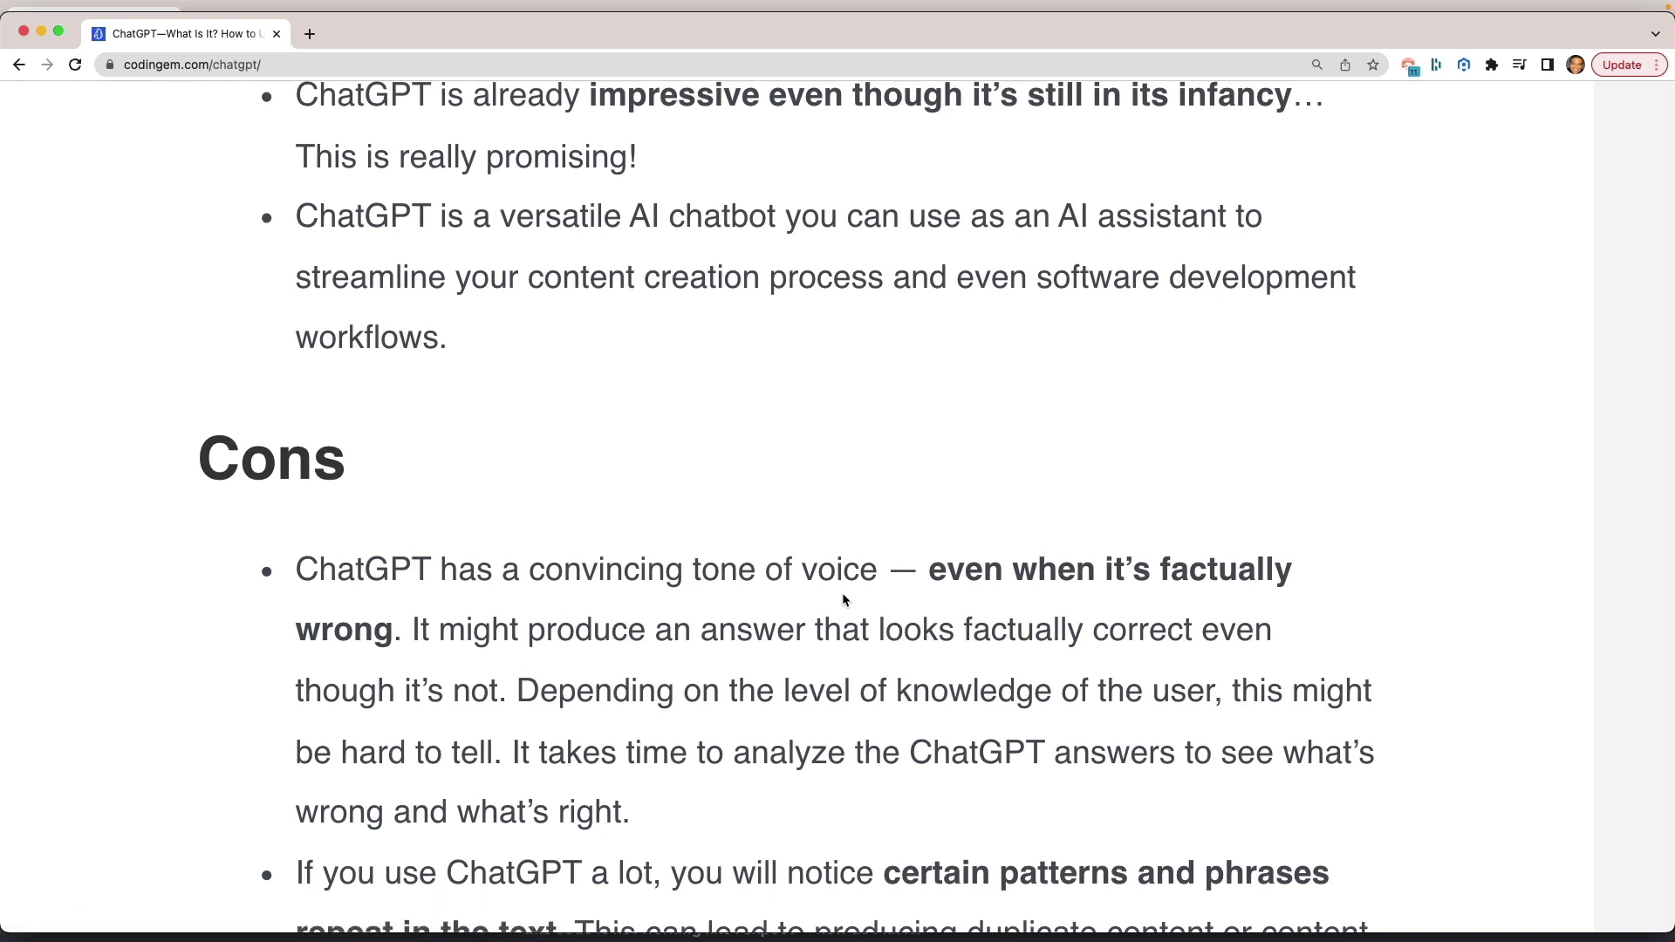
pyautogui.scroll(-3, 843, 599)
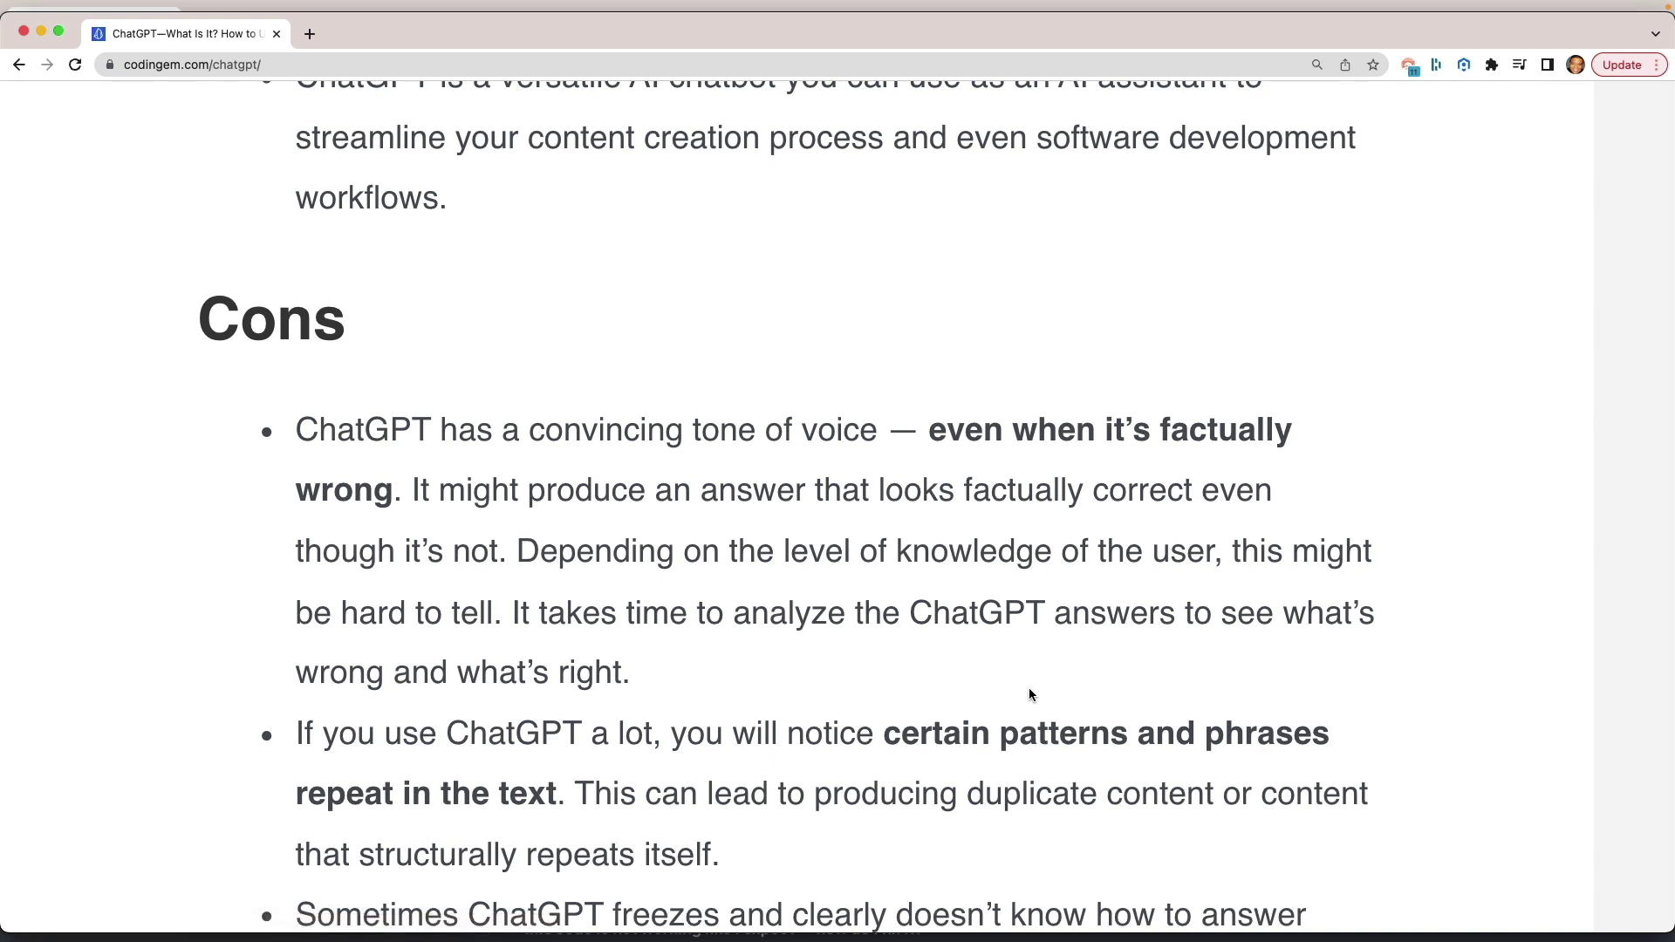
pyautogui.scroll(-5, 1030, 694)
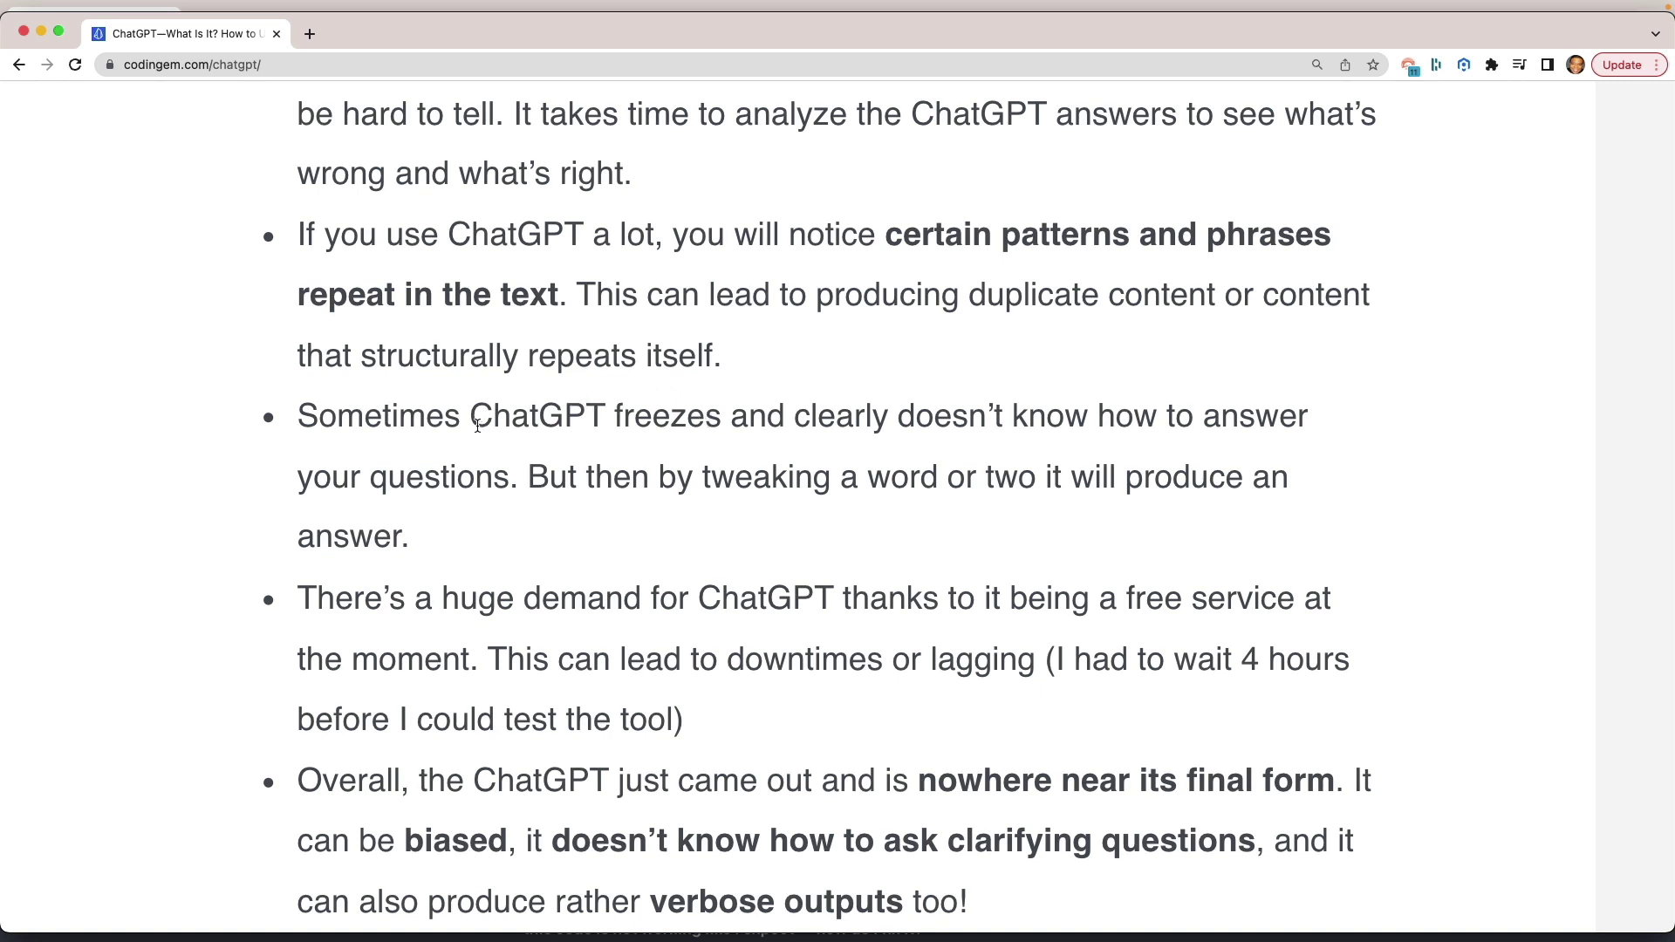
pyautogui.moveTo(472, 417); pyautogui.dragTo(510, 478)
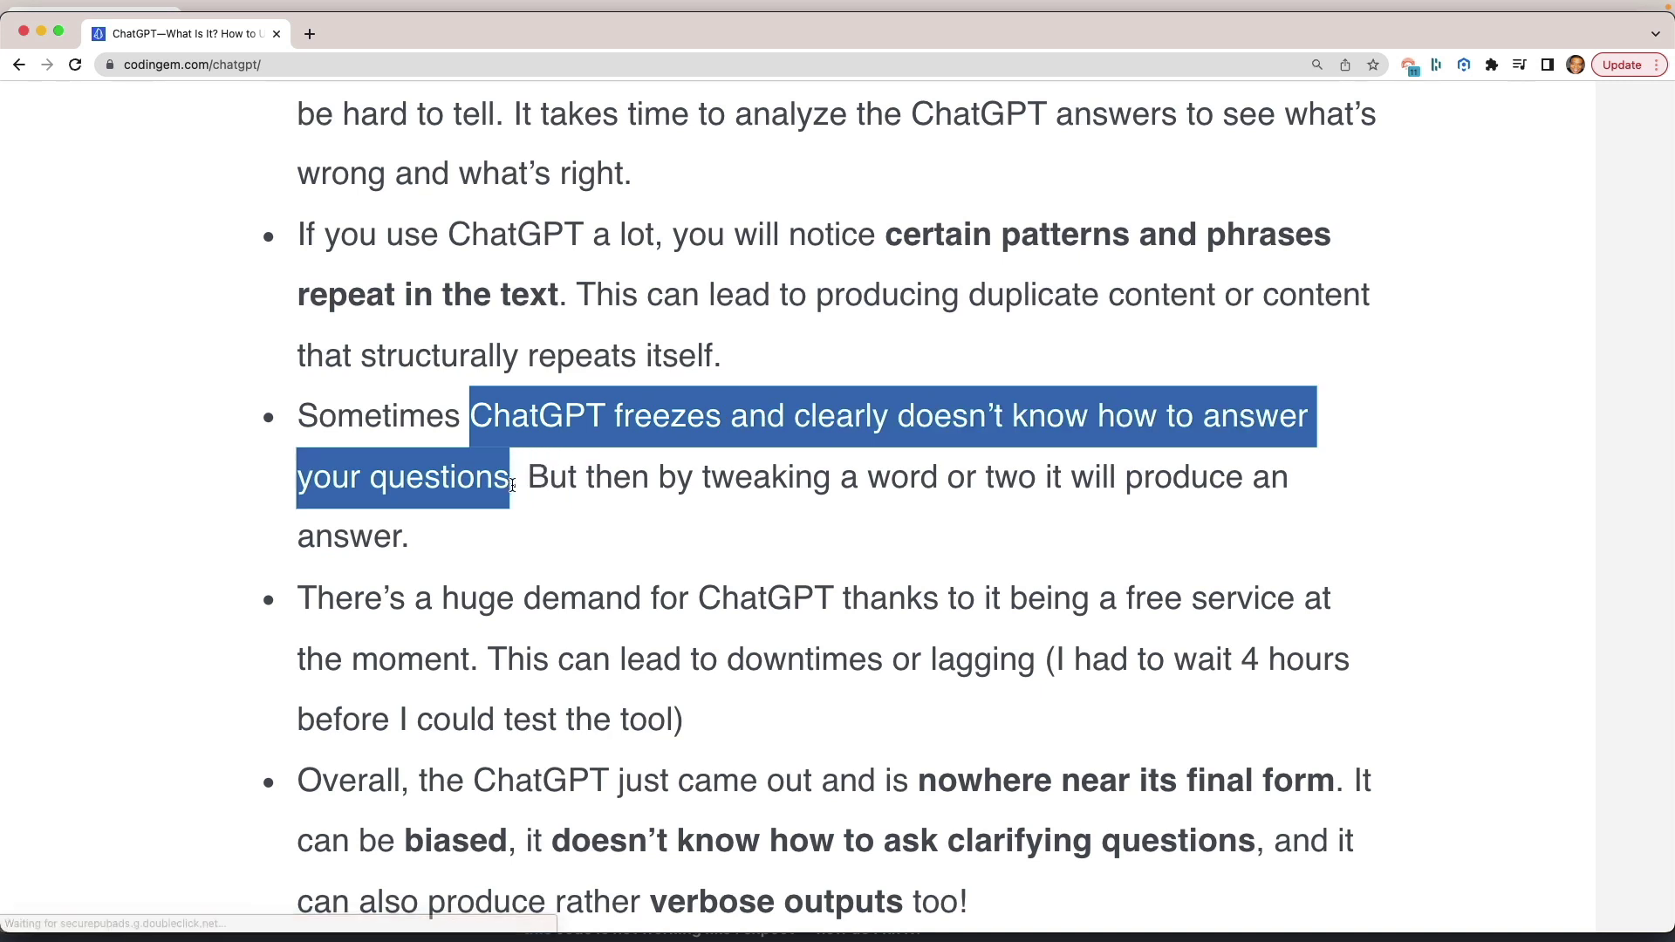
pyautogui.click(513, 486)
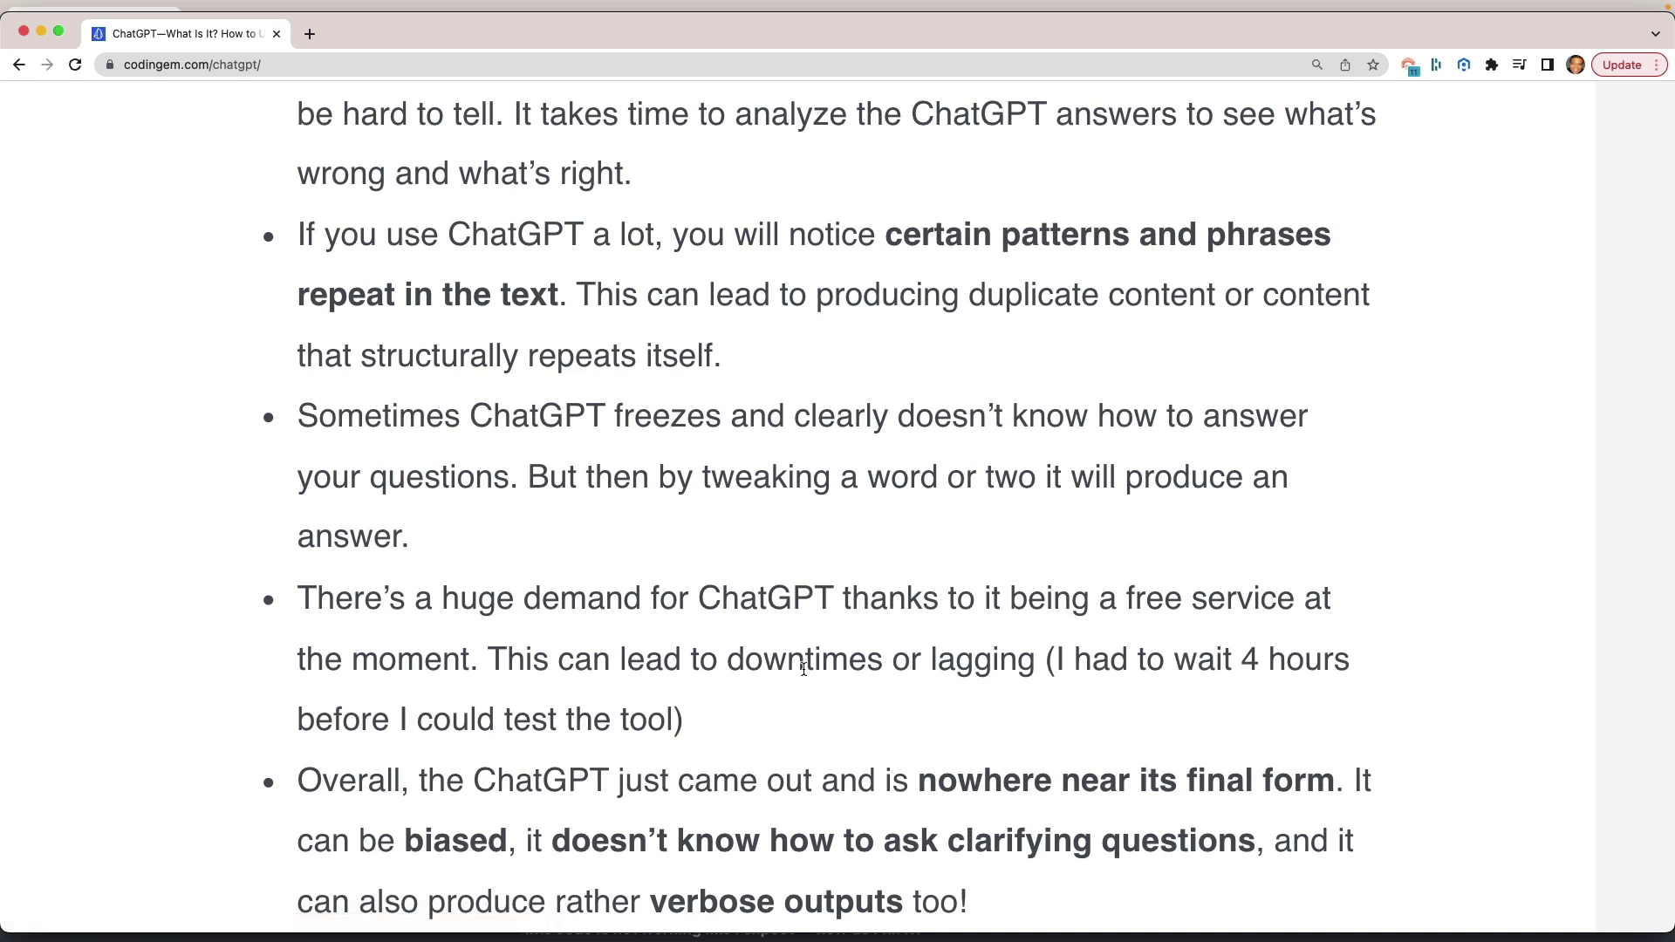
pyautogui.scroll(-1, 803, 669)
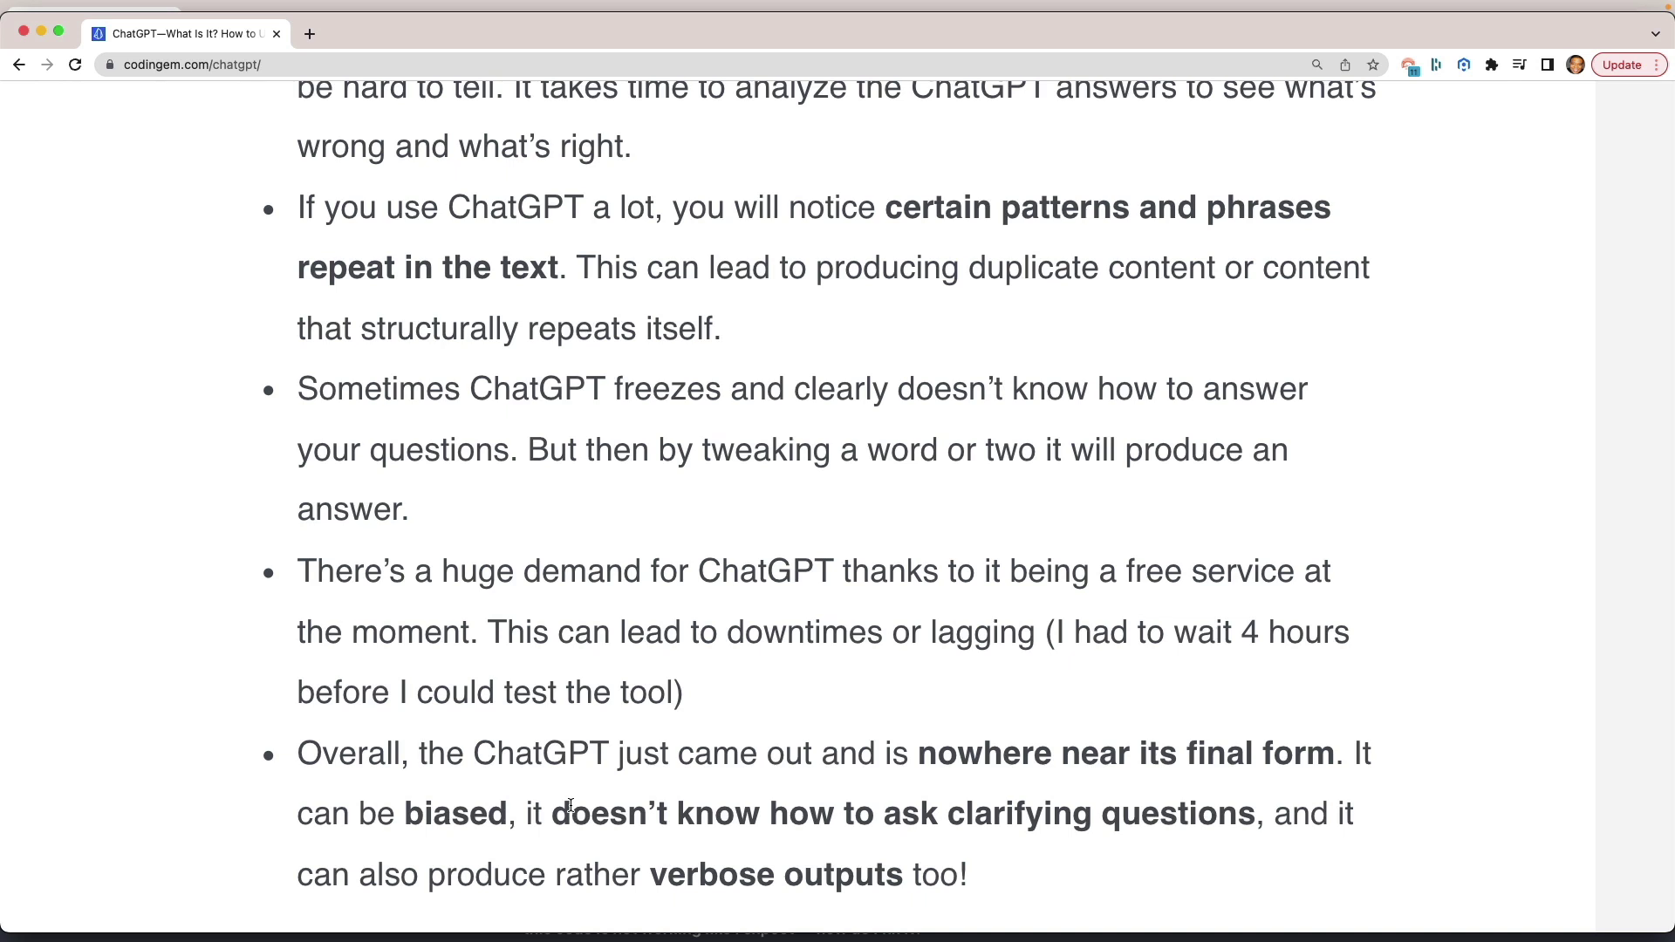
# Close the pros and cons article and return to the opening heading of OpenAI's ChatGPT blog post
pyautogui.click(276, 33)
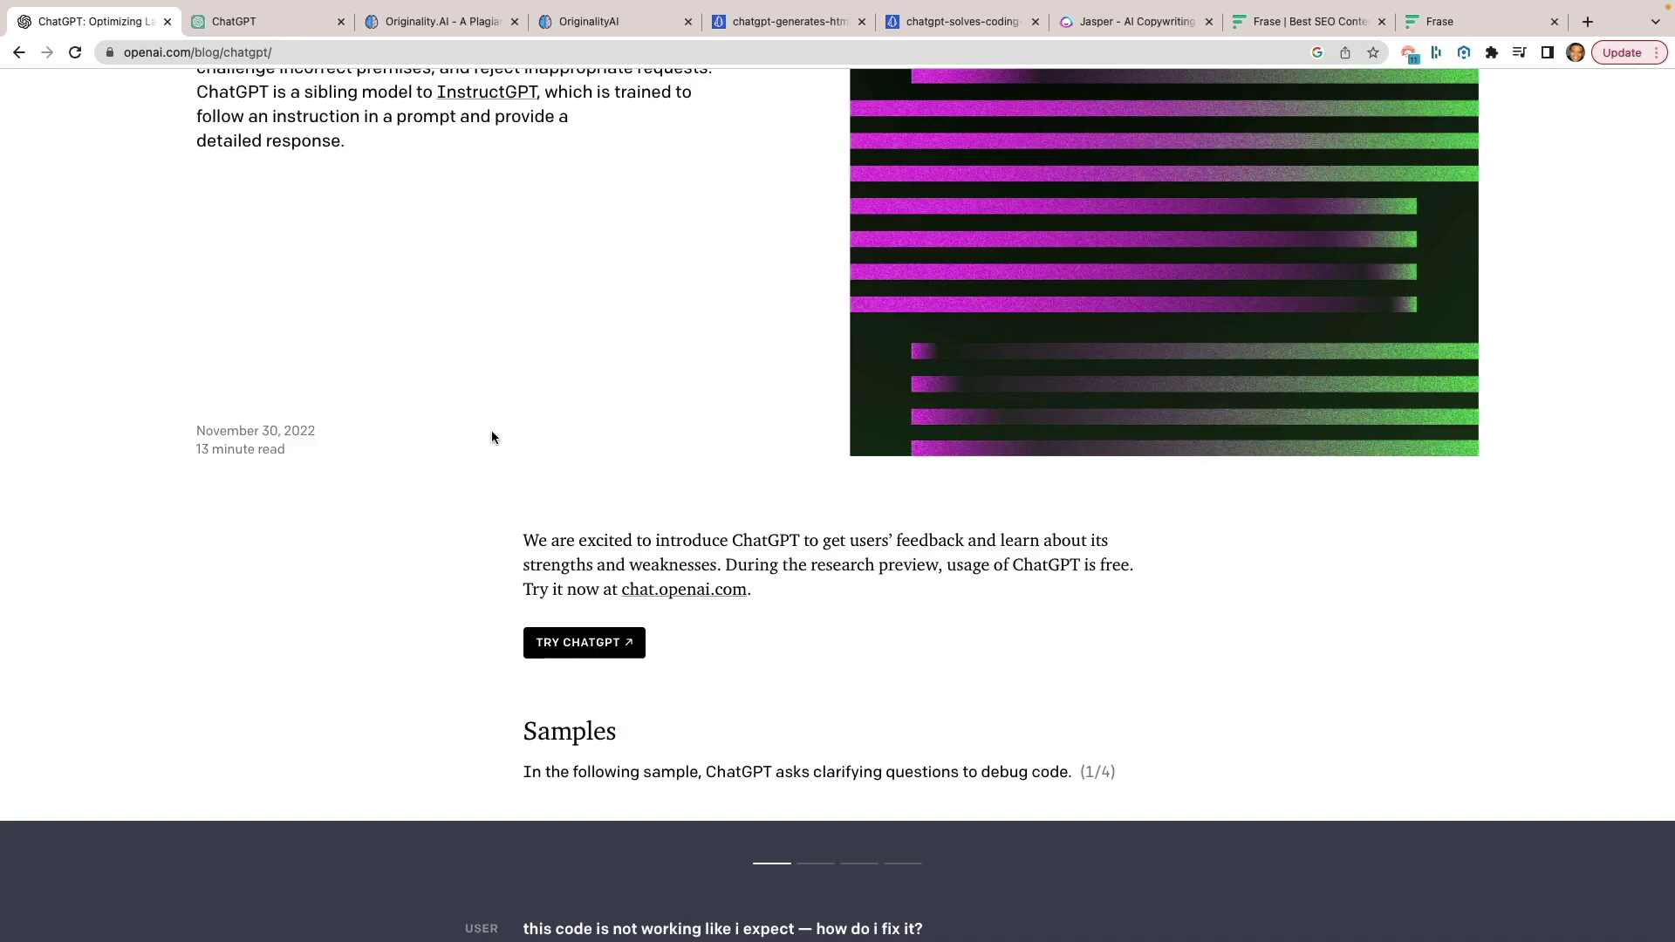
pyautogui.scroll(5, 491, 433)
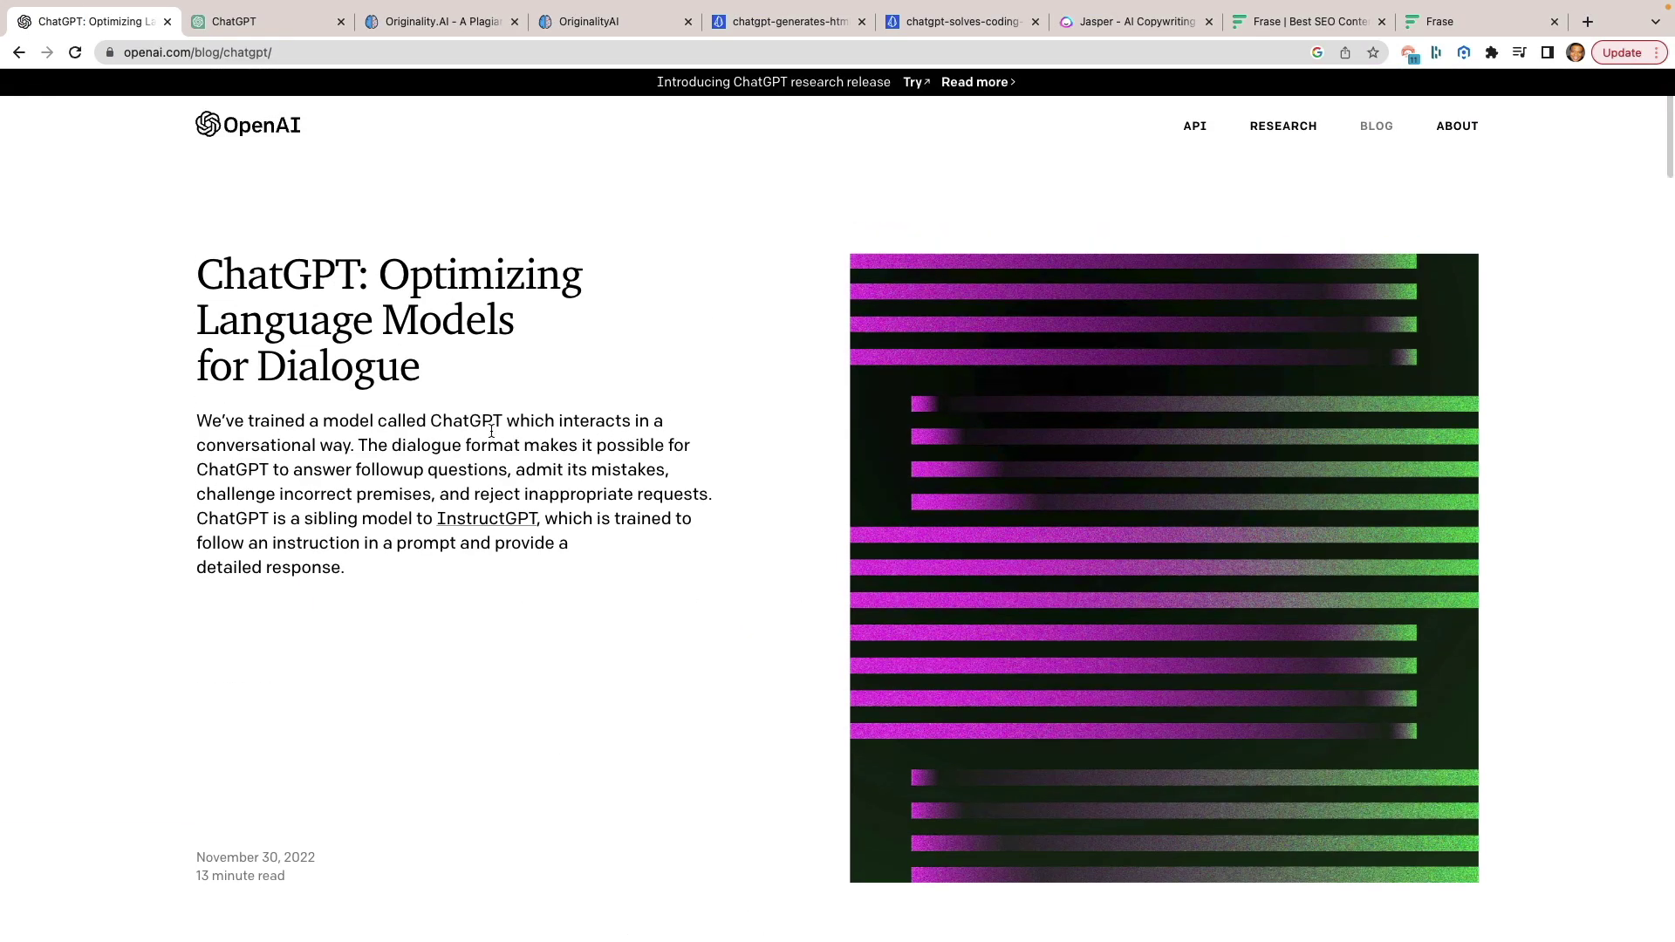